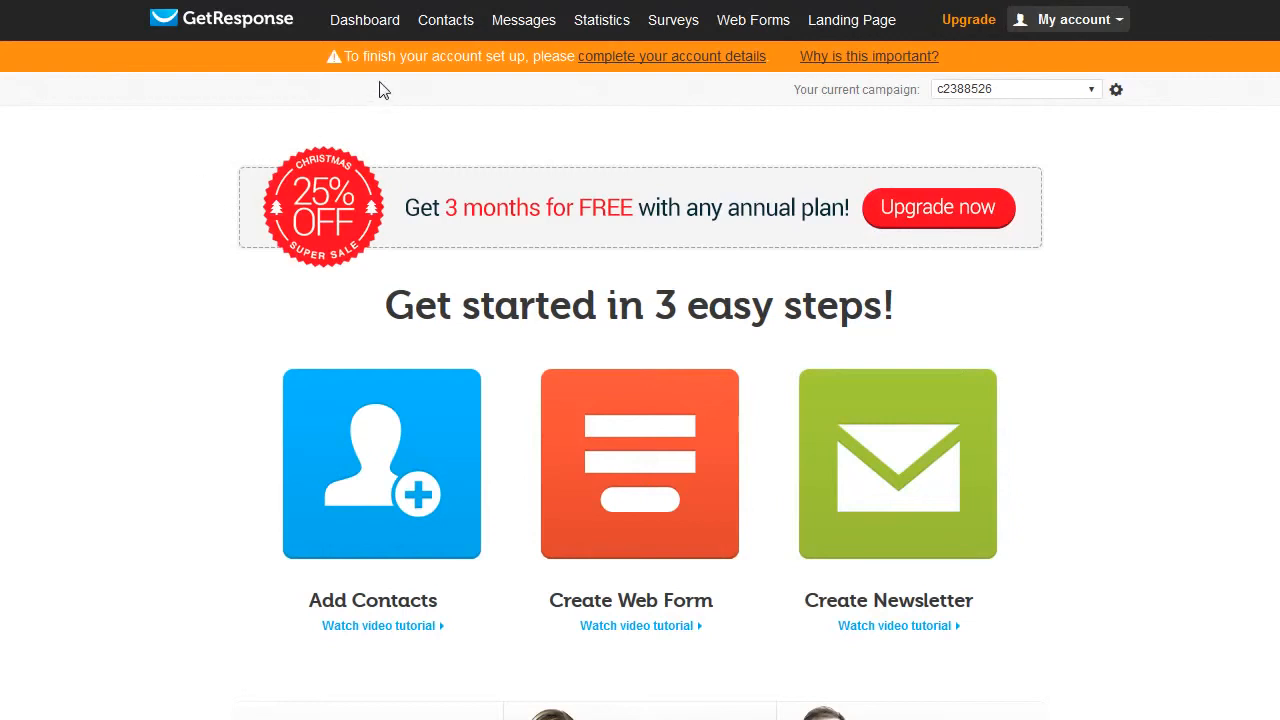
# Open the form for completing the account details.
pyautogui.click(646, 57)
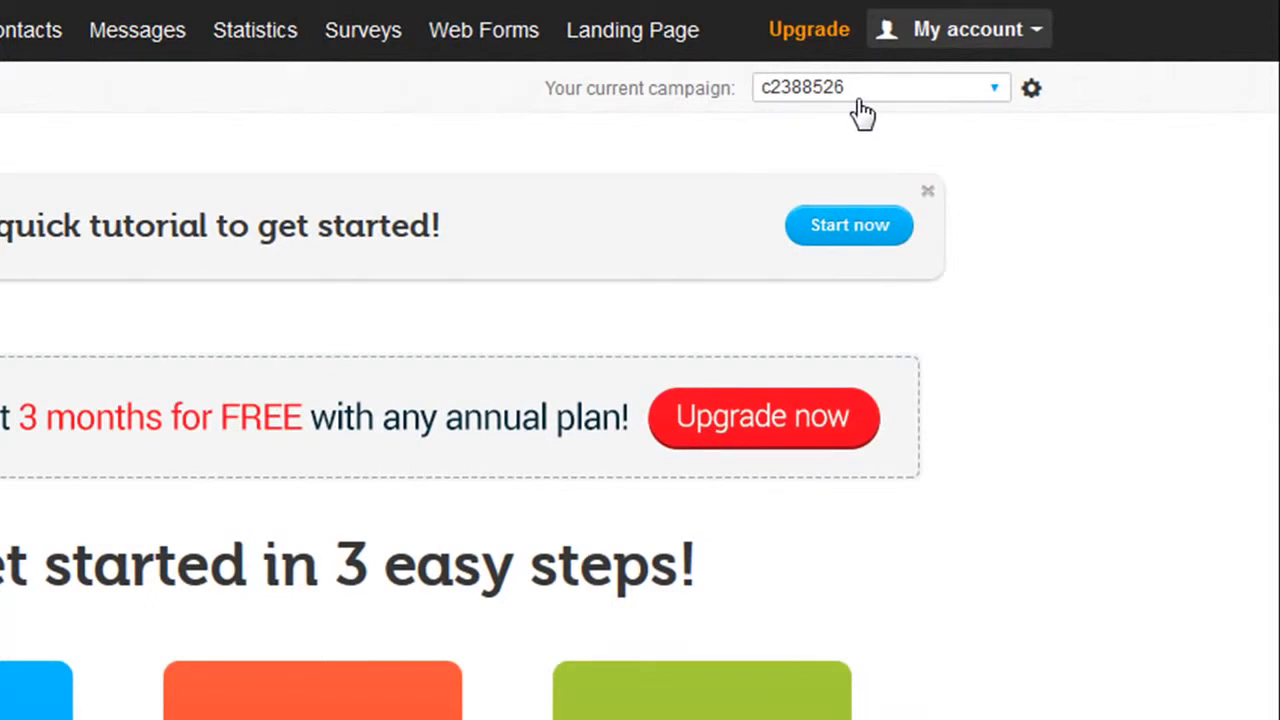
# Create a new campaign named yourrestaurantprize_draws.
pyautogui.click(995, 92)
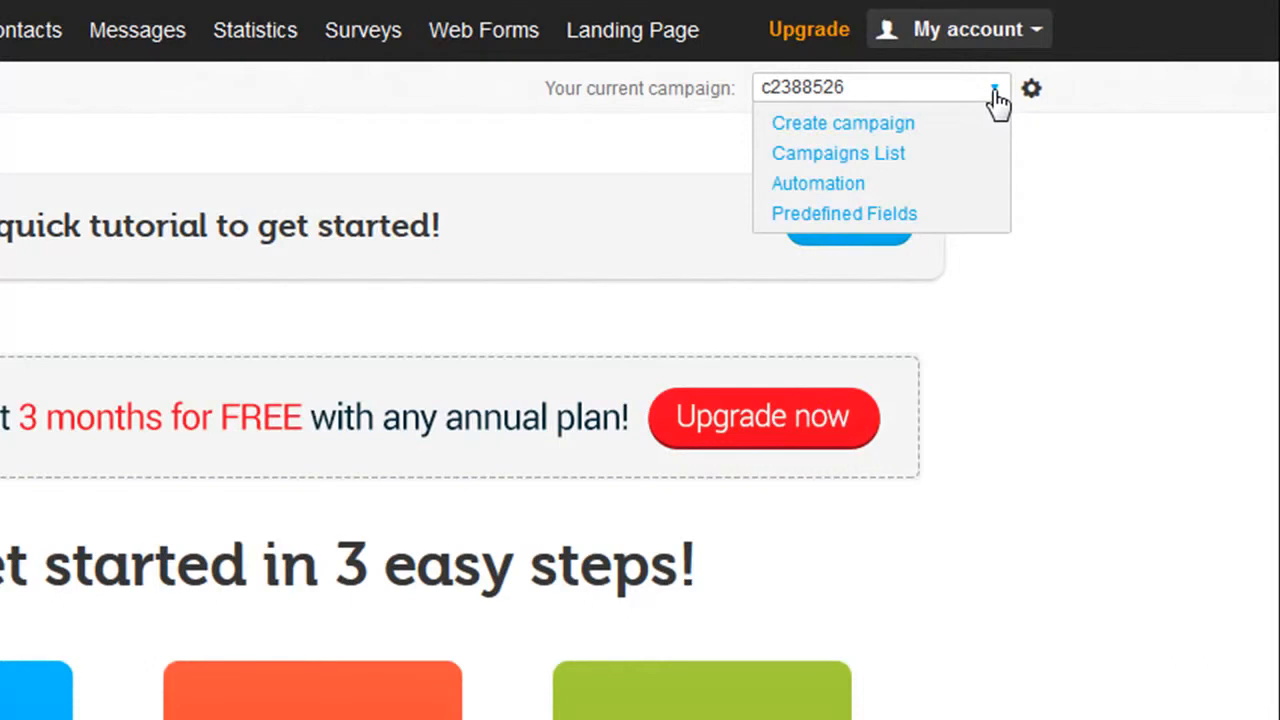
pyautogui.click(888, 126)
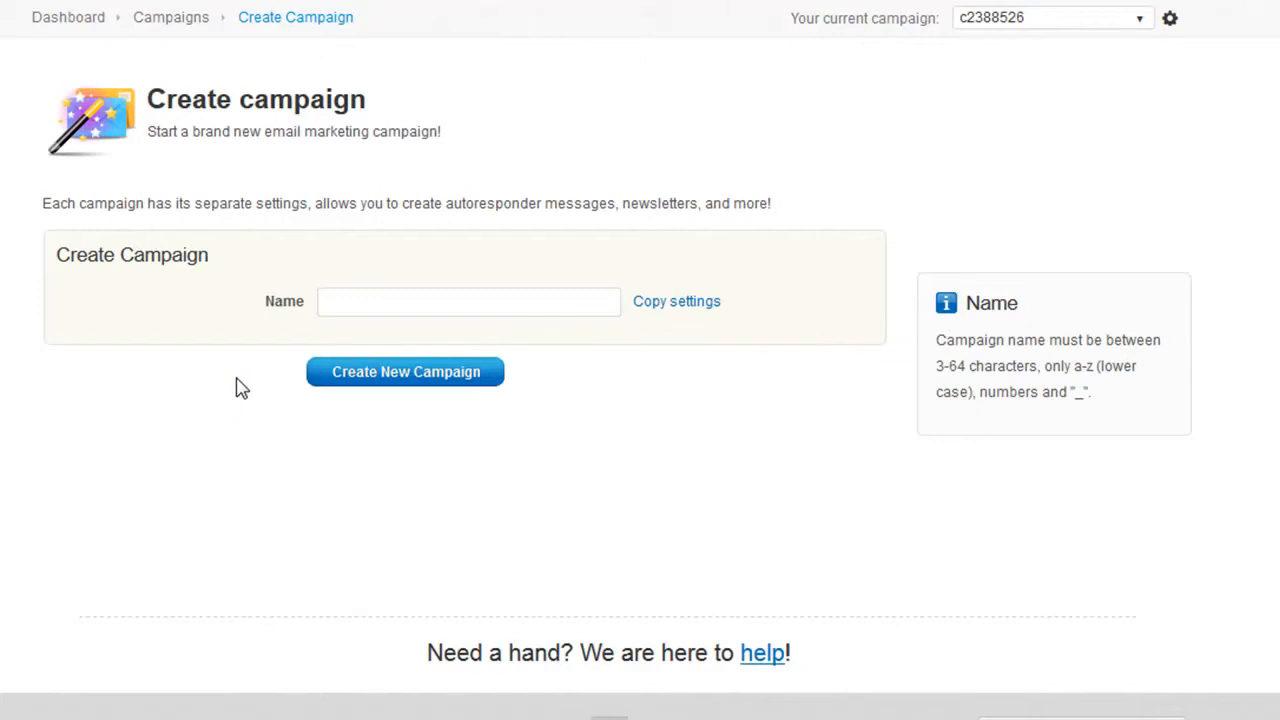
pyautogui.click(357, 304)
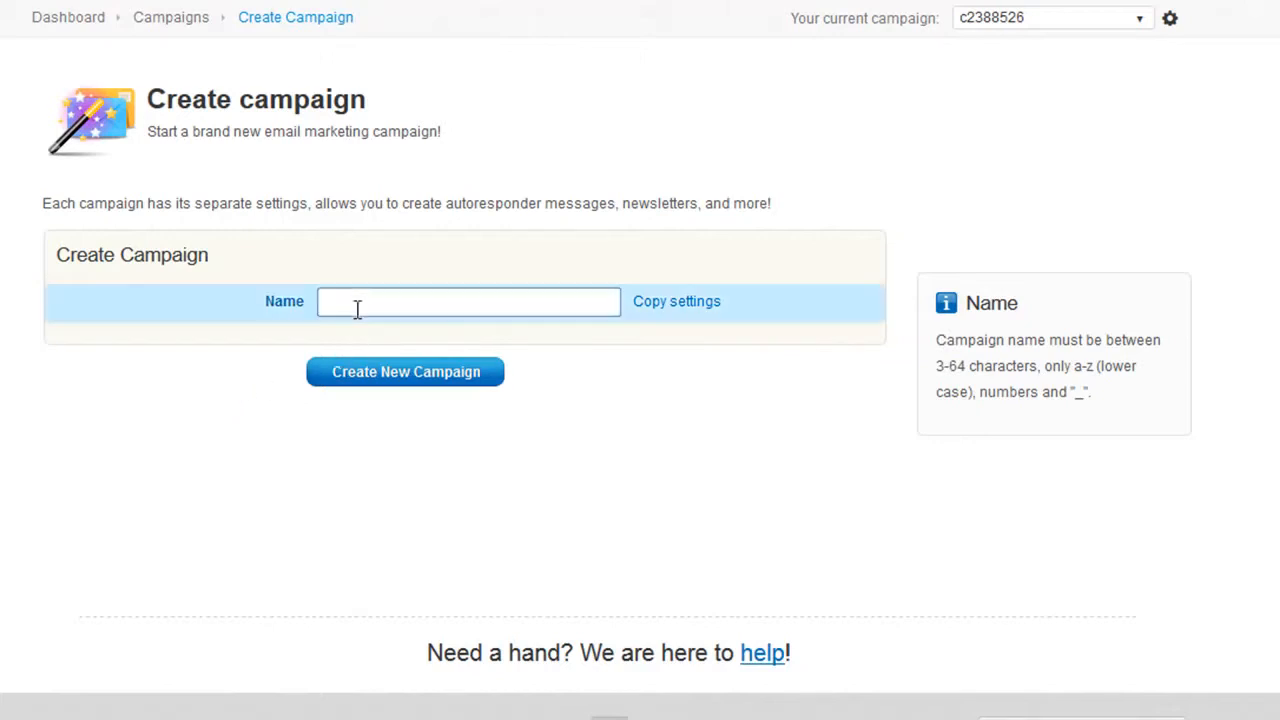
pyautogui.click(357, 304)
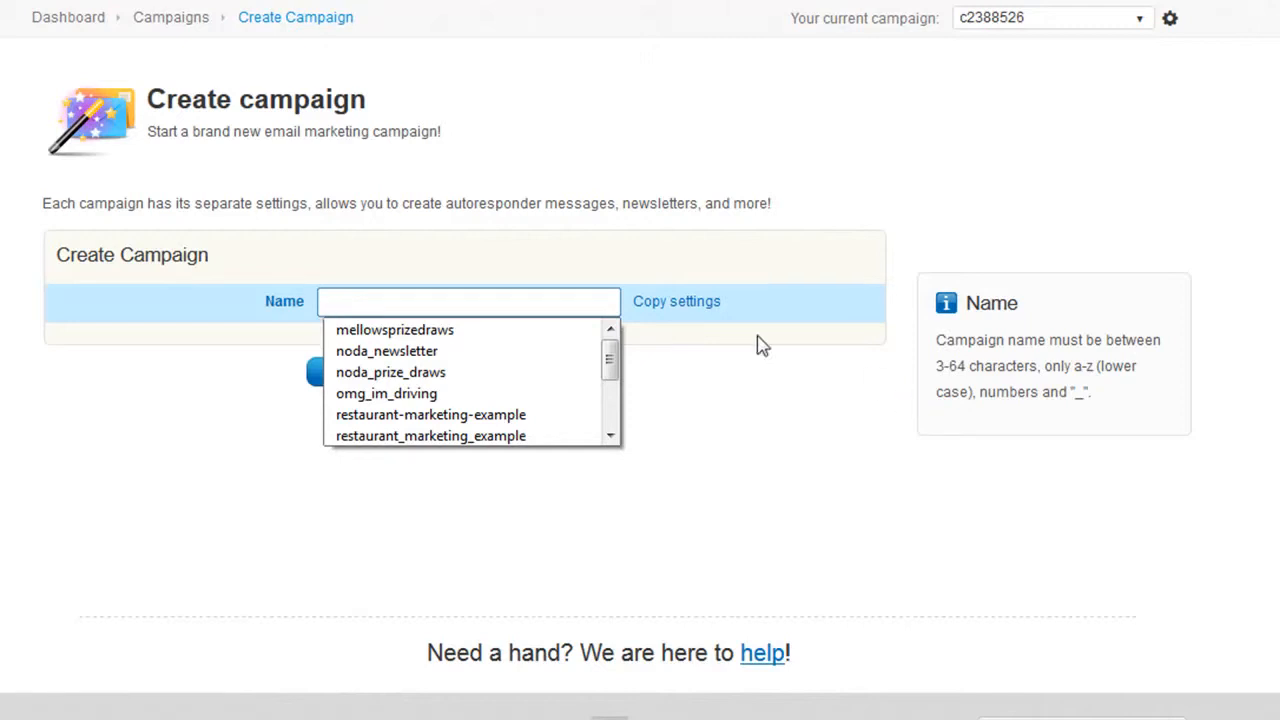
pyautogui.click(358, 303)
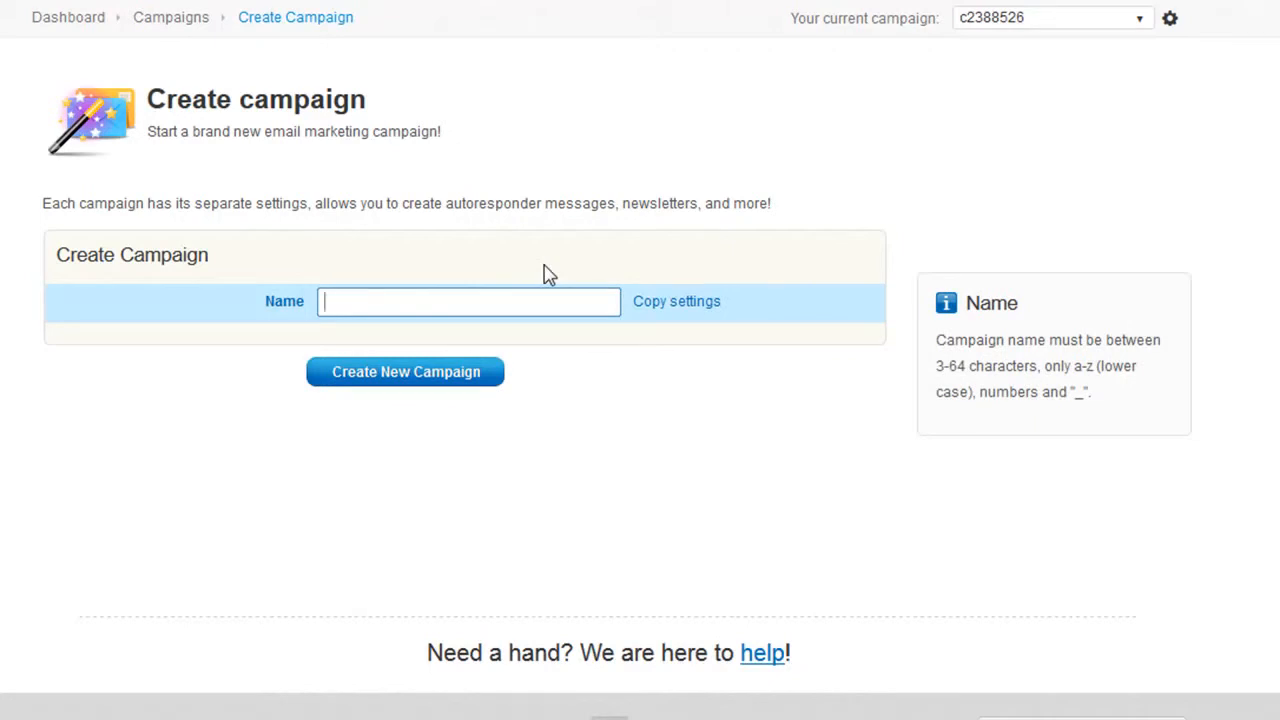
pyautogui.write('yourrestaurant')
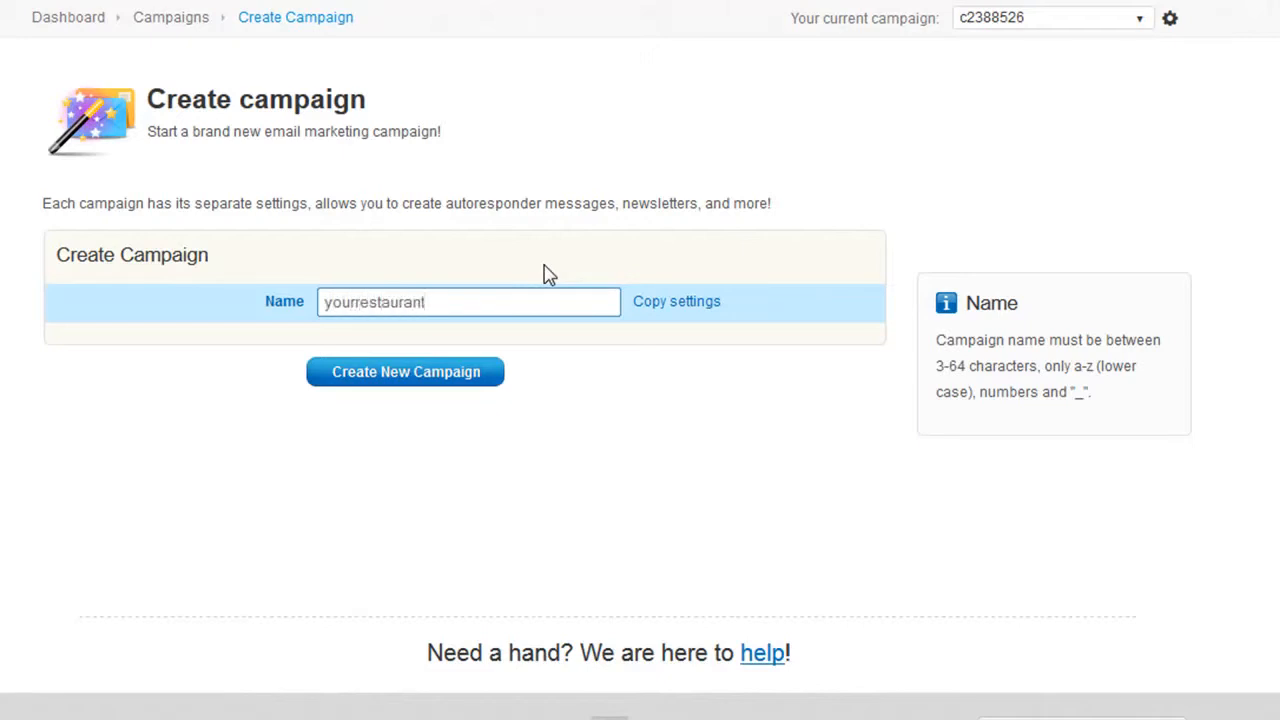
pyautogui.write('prize draws')
pyautogui.press('Left')
pyautogui.press('Left')
pyautogui.press('Left')
pyautogui.press('Left')
pyautogui.press('Left')
pyautogui.press('BackSpace')
pyautogui.write('_')
pyautogui.click(404, 381)
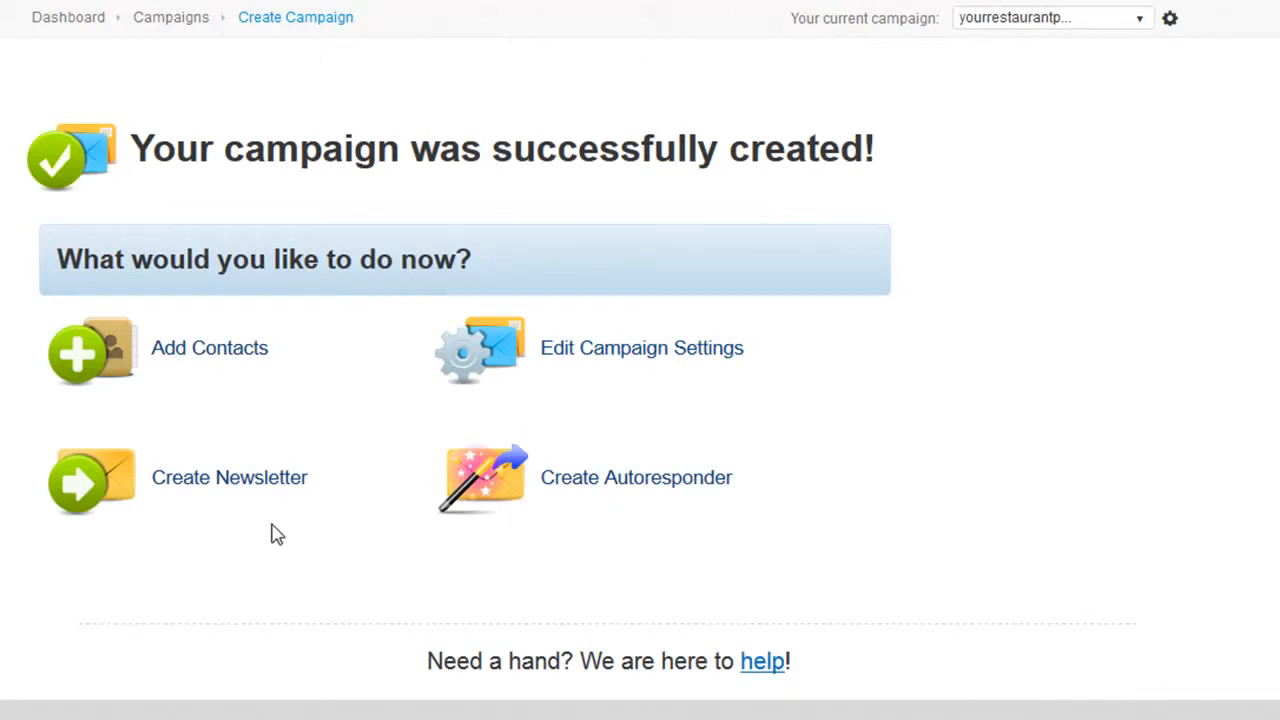
# In the new campaign's general settings, set the postal address company name to Your Restaurant and the address format to EU.
pyautogui.click(626, 361)
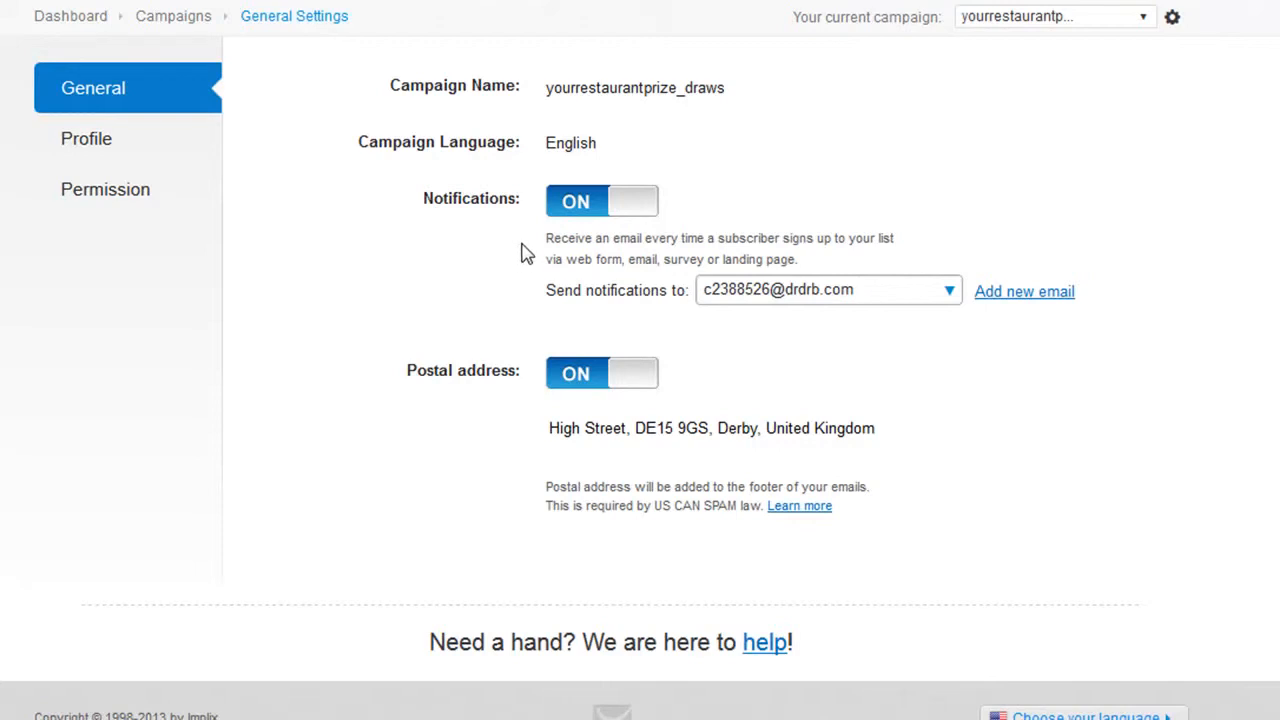
pyautogui.click(578, 207)
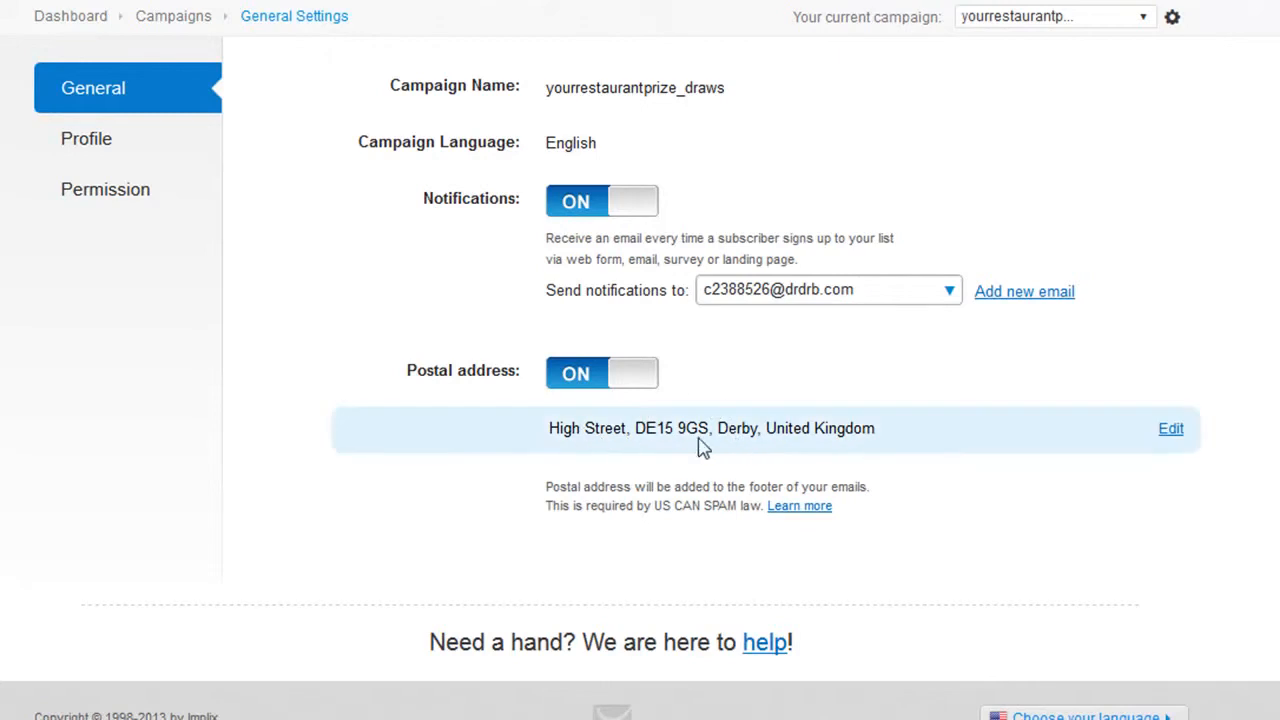
pyautogui.click(1168, 432)
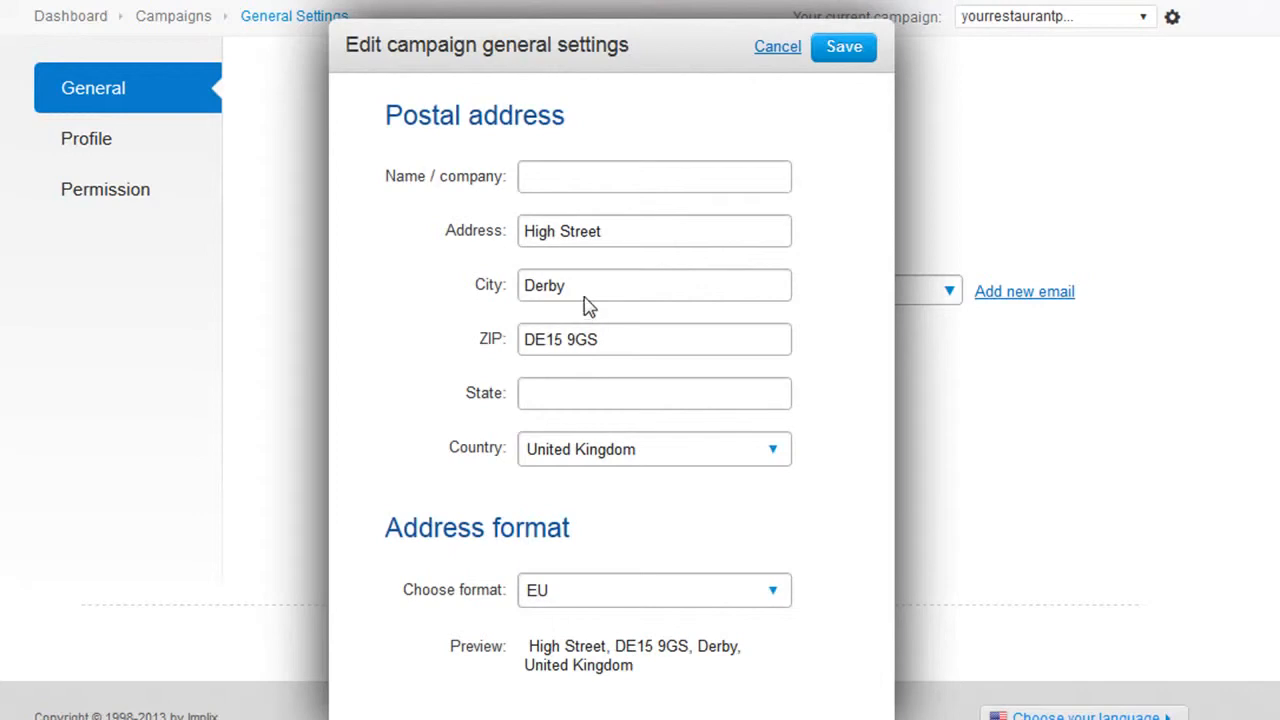
pyautogui.click(568, 177)
pyautogui.write('Your Resta')
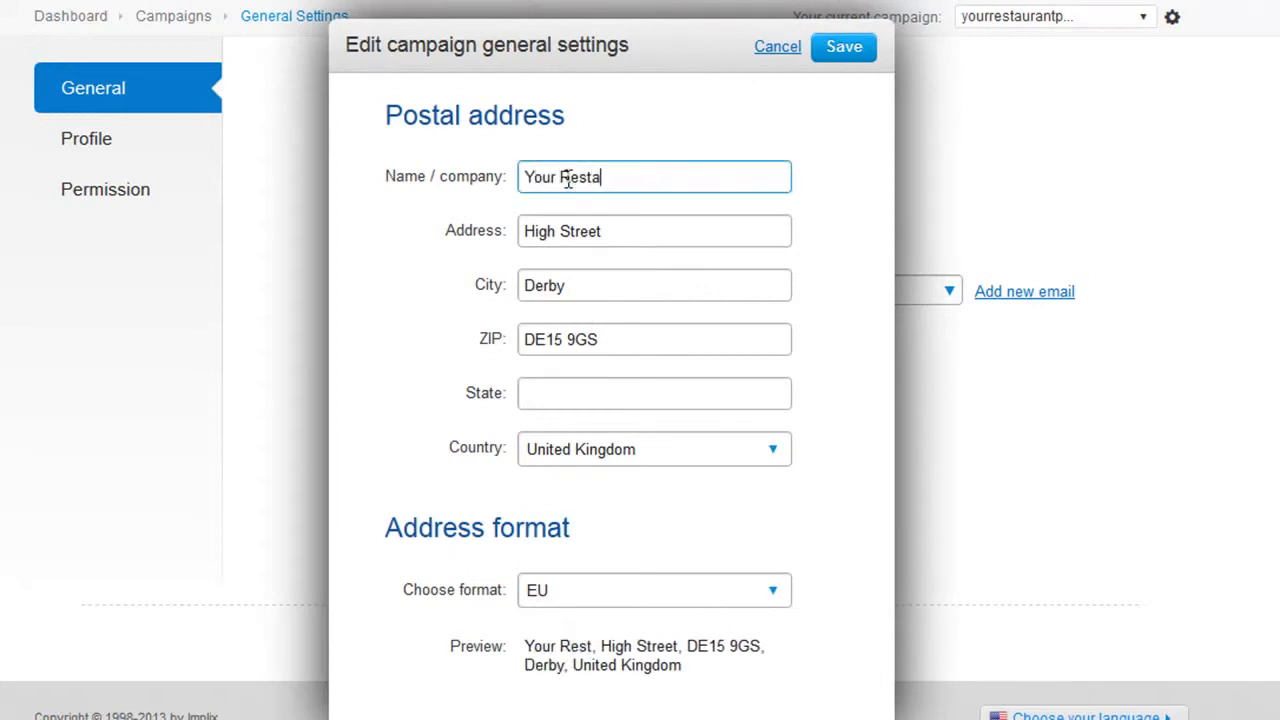
pyautogui.write('urant')
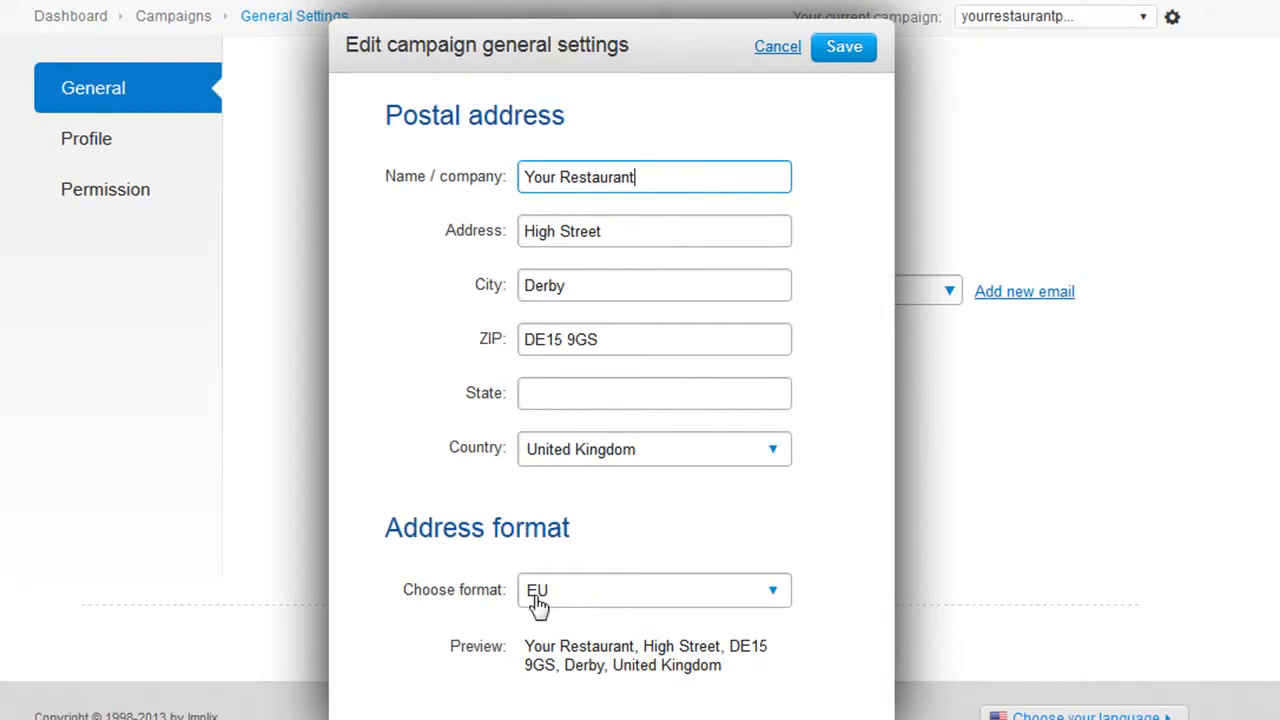
pyautogui.click(576, 601)
pyautogui.click(555, 642)
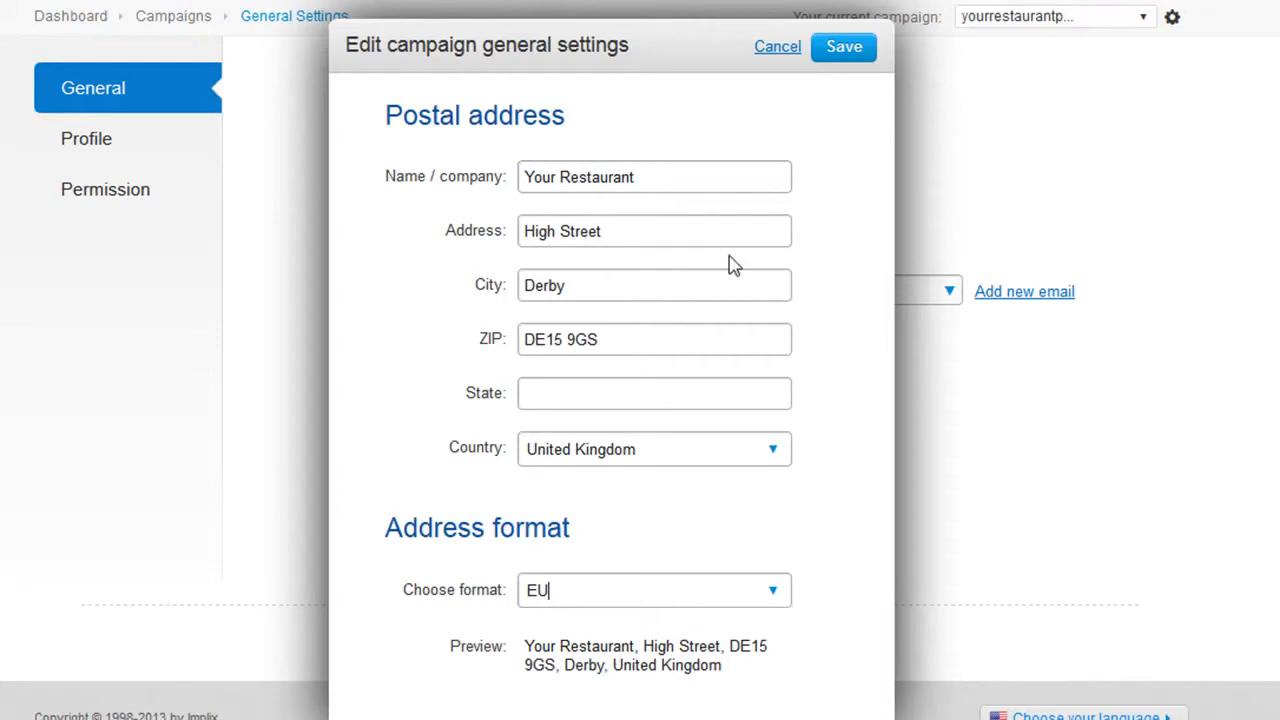
pyautogui.click(833, 58)
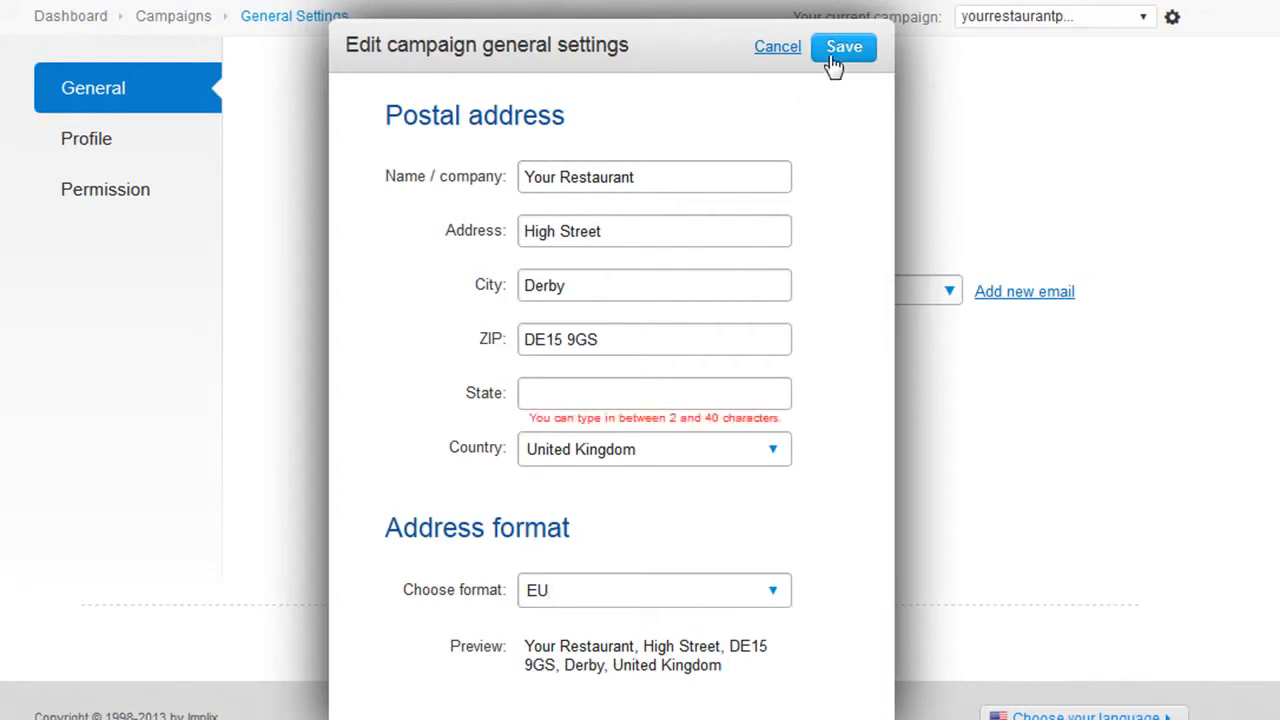
# Fill in the state field of the campaign's postal address and save the address.
pyautogui.click(691, 396)
pyautogui.write('Derbyshire')
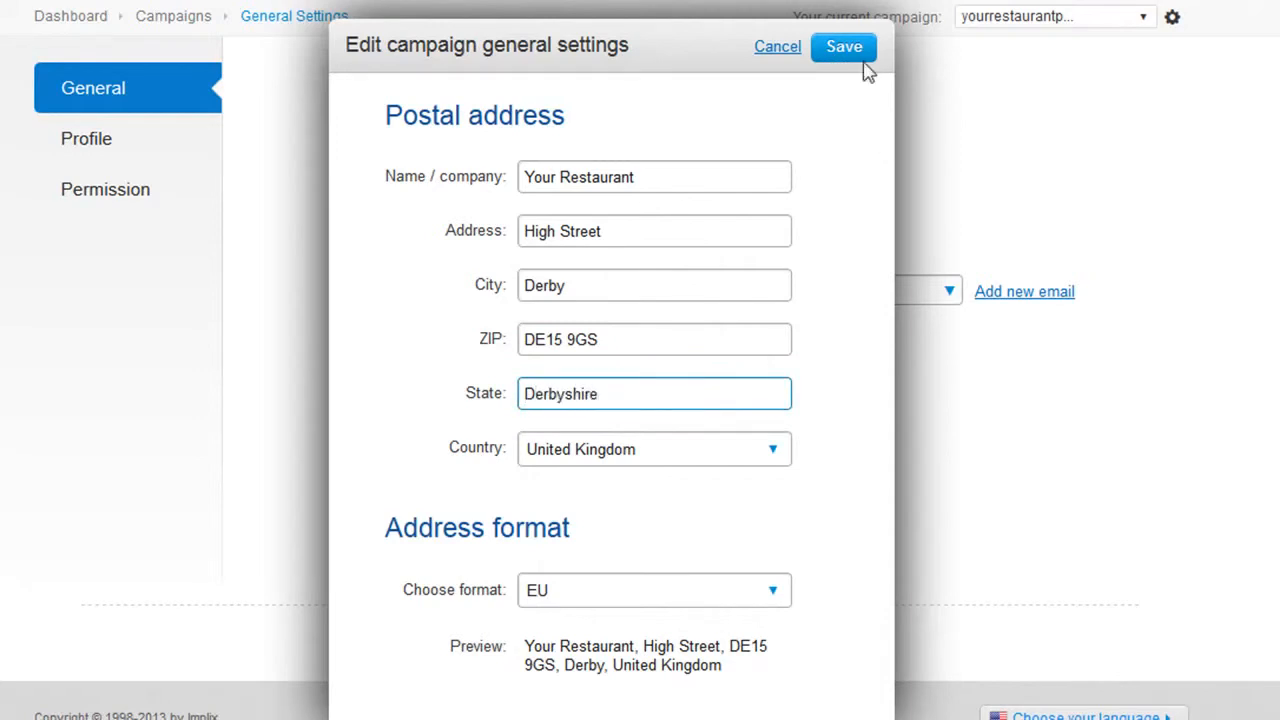
pyautogui.click(846, 49)
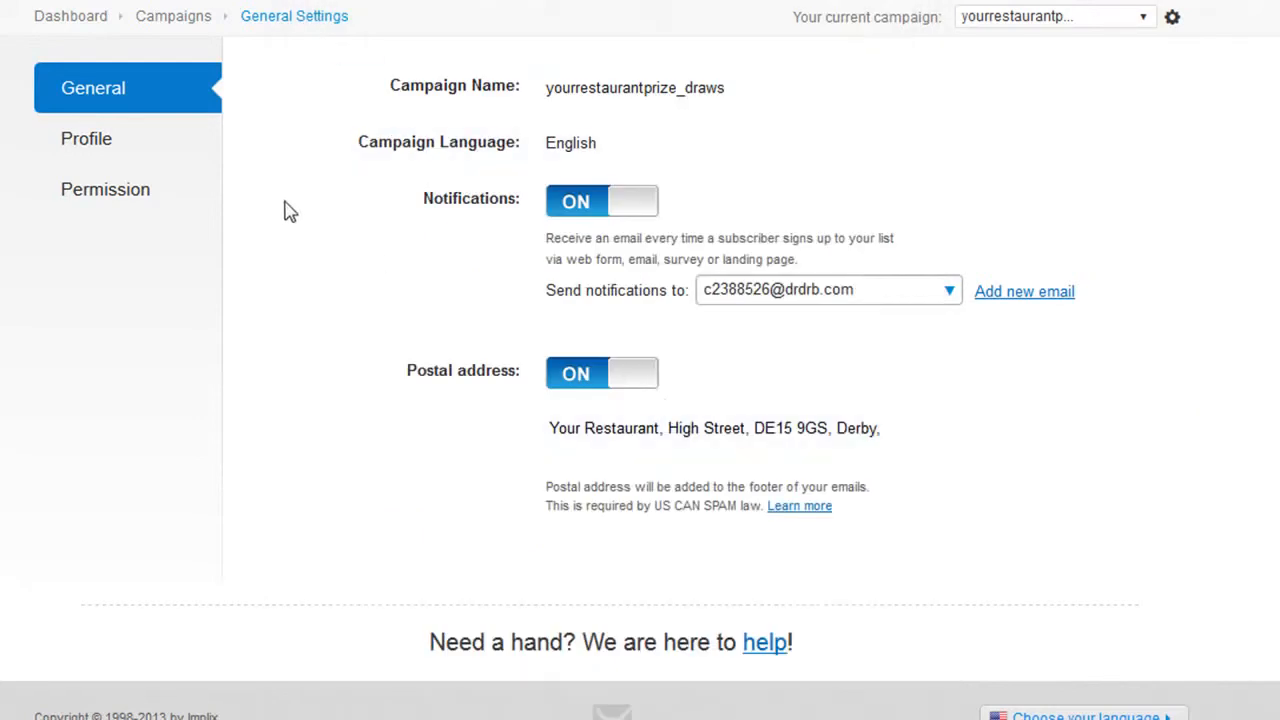
# Set the campaign title to Prize Draw Entry in the campaign's profile settings and save it.
pyautogui.click(97, 142)
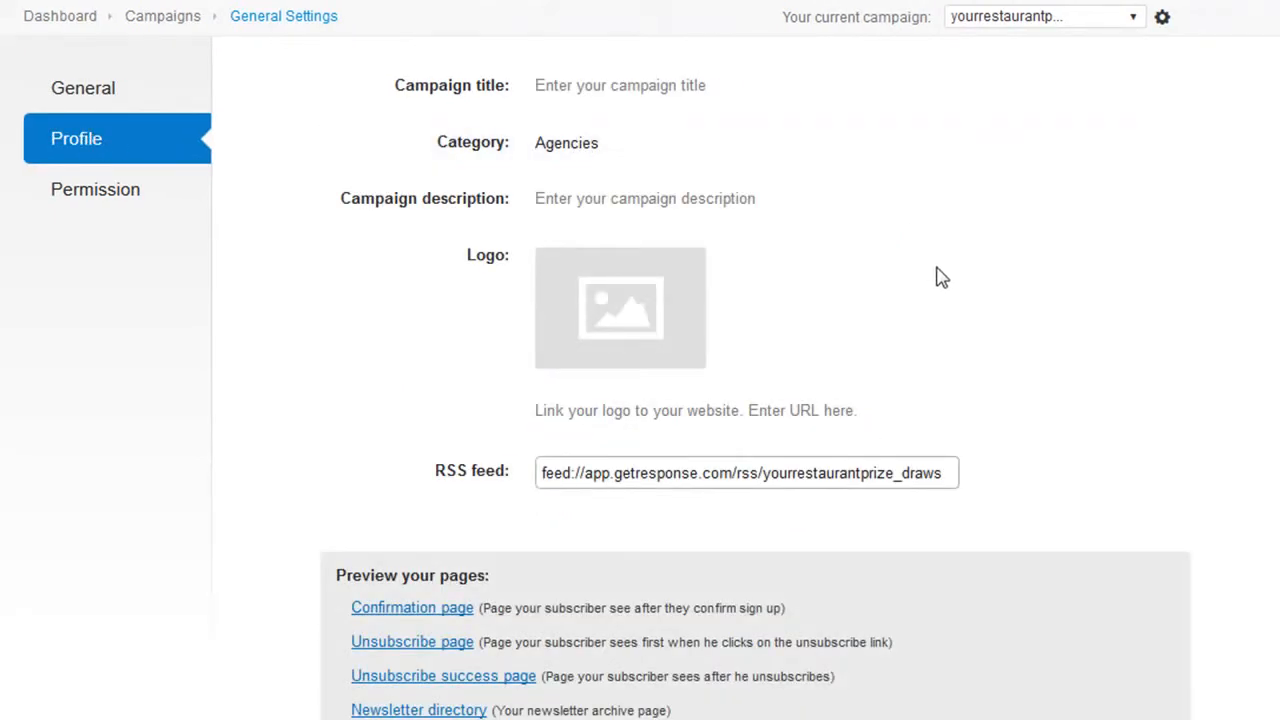
pyautogui.click(649, 88)
pyautogui.write('Prize Draw Entry')
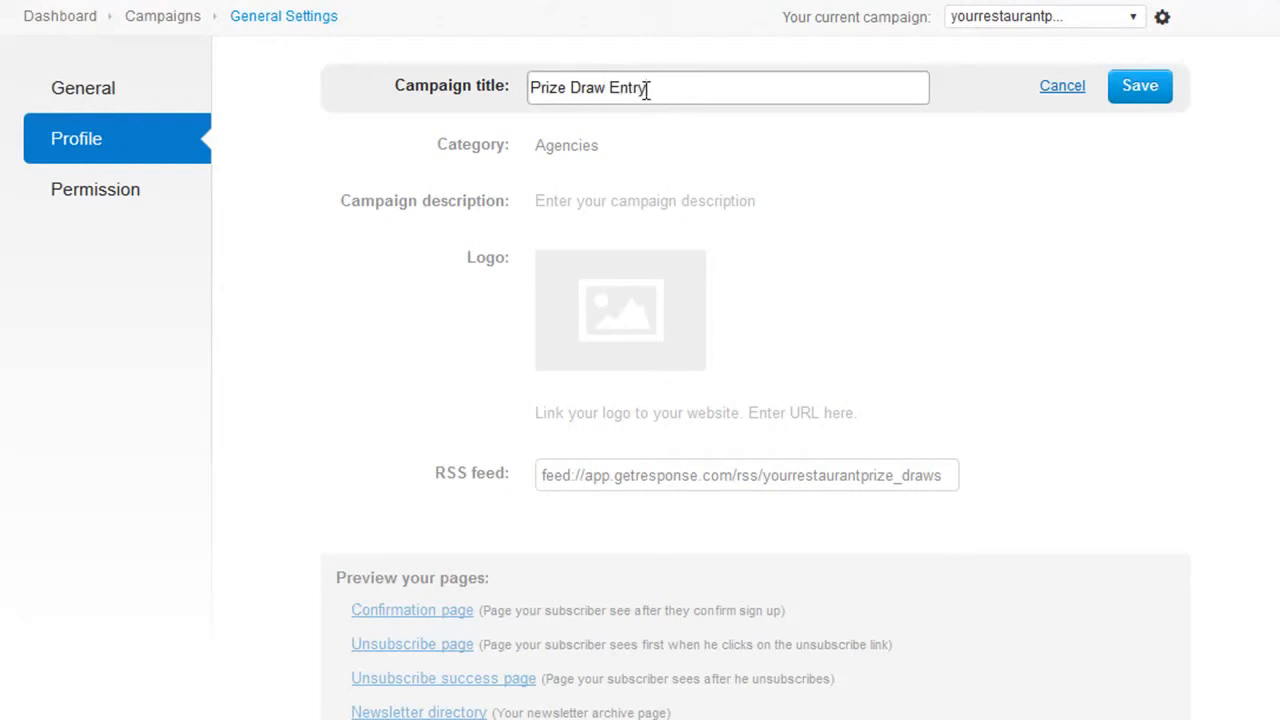
pyautogui.click(1133, 92)
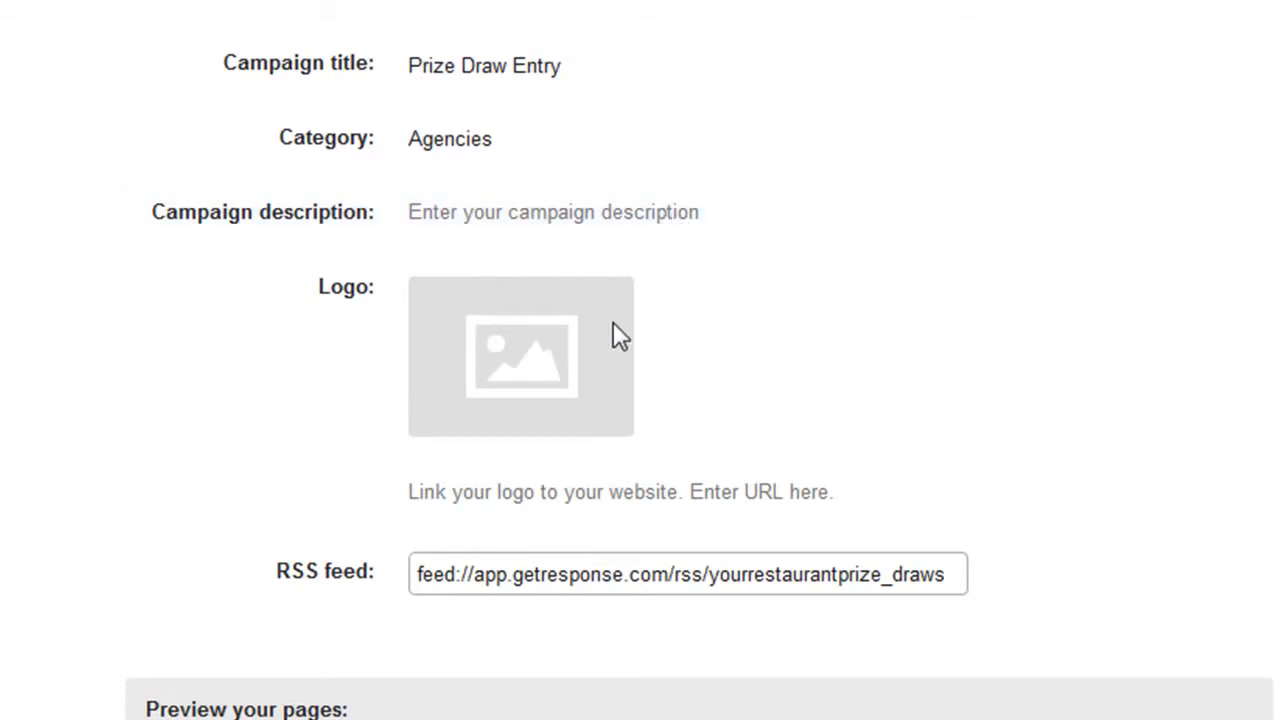
# In the campaign's permission settings, turn off confirmed opt-in for email subscriptions and keep it enabled for web subscriptions.
pyautogui.moveTo(555, 358)
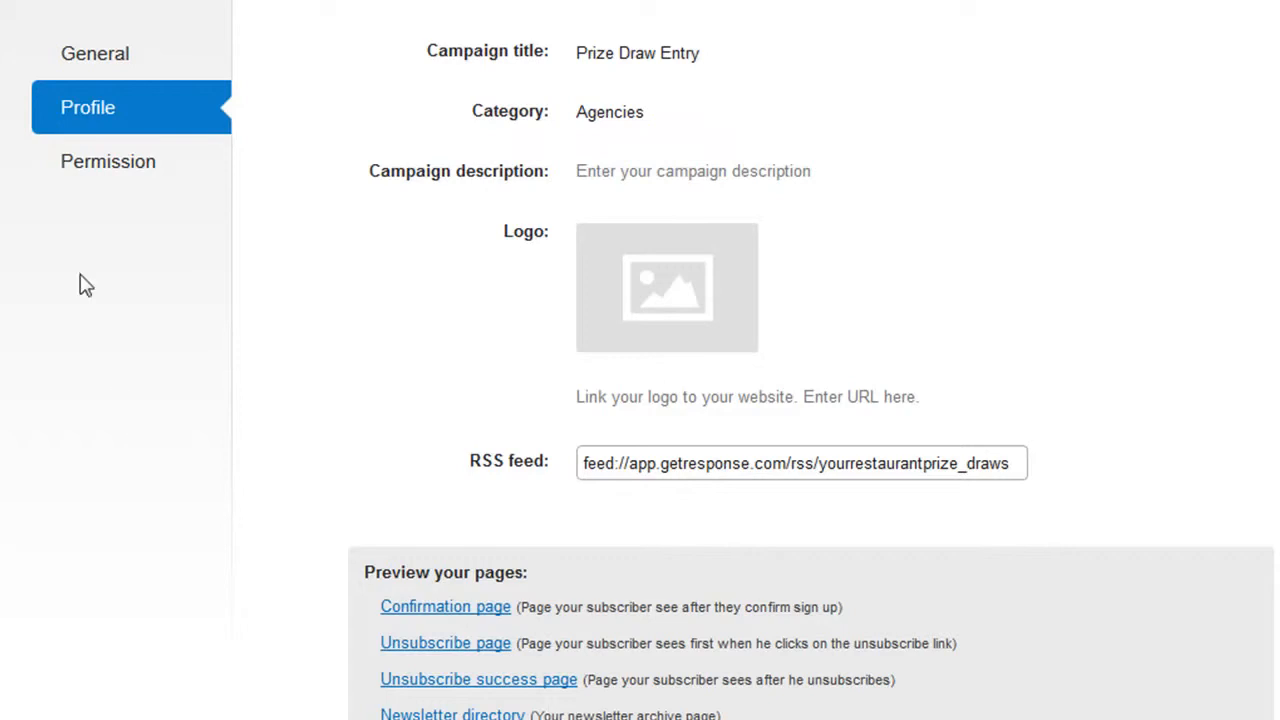
pyautogui.click(98, 177)
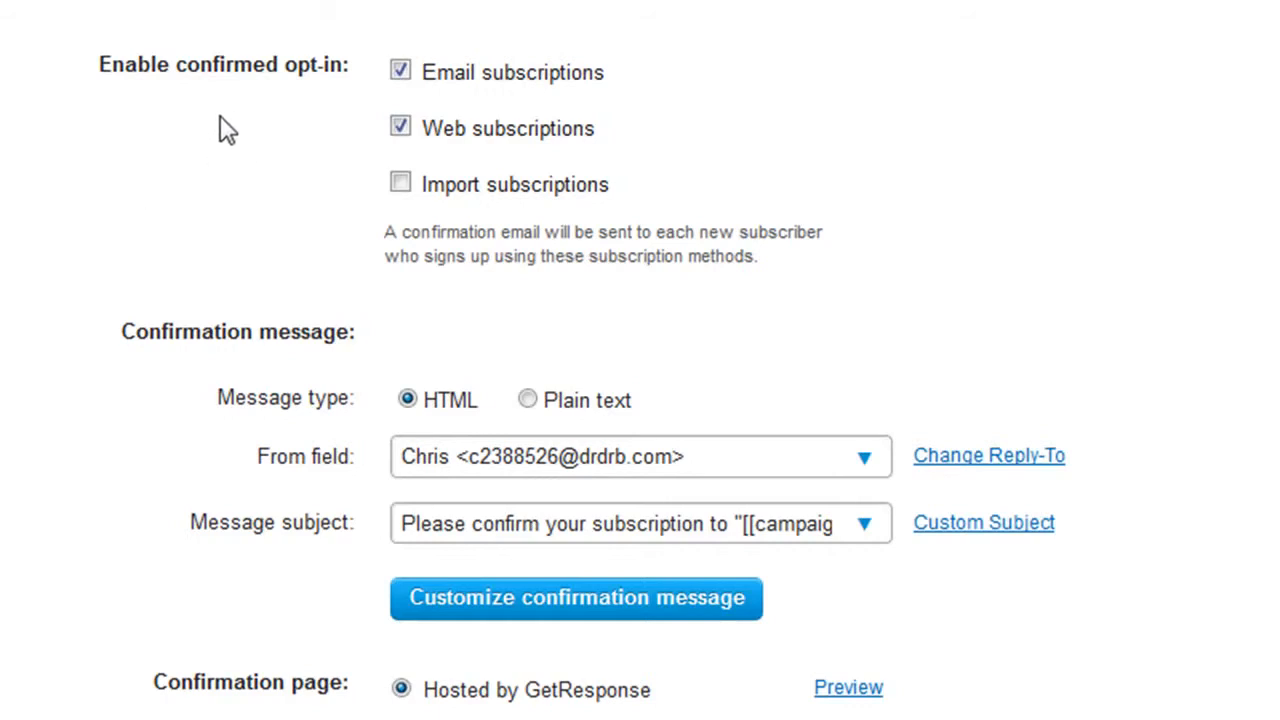
pyautogui.click(400, 72)
pyautogui.click(400, 127)
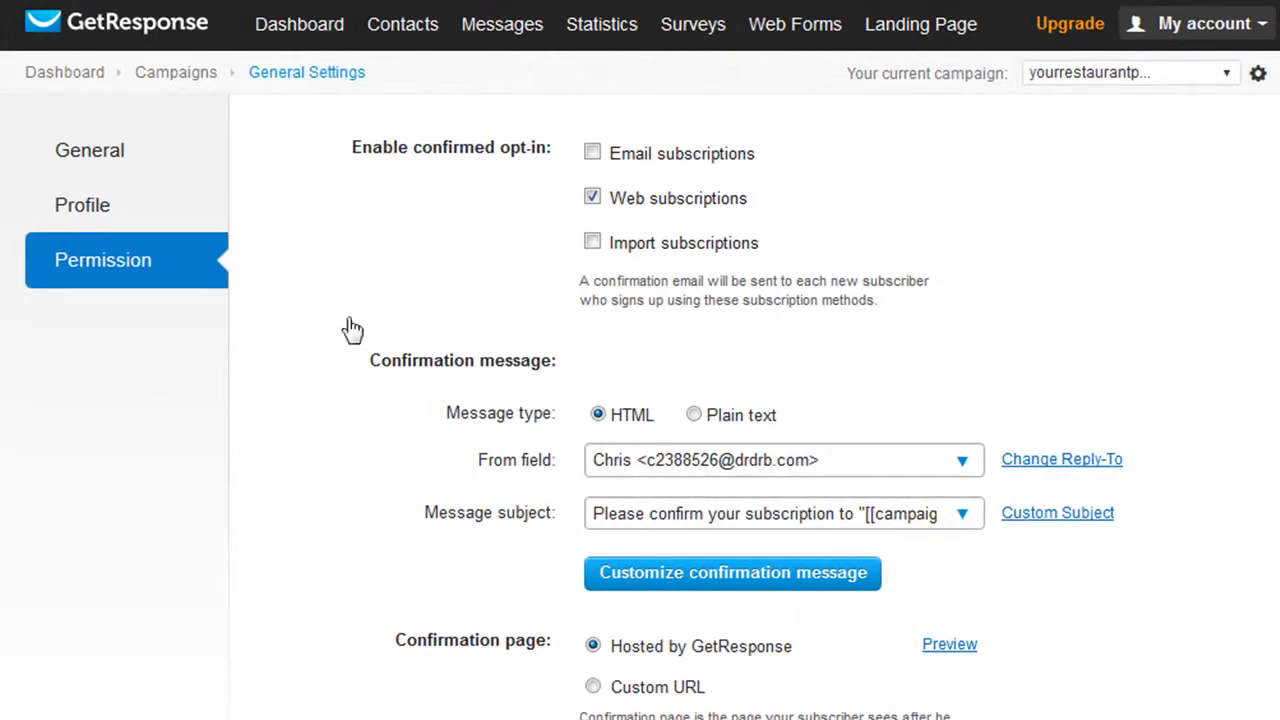
# Start a new autoresponder of the Subscribed type for sign-ups to the campaign.
pyautogui.moveTo(494, 37)
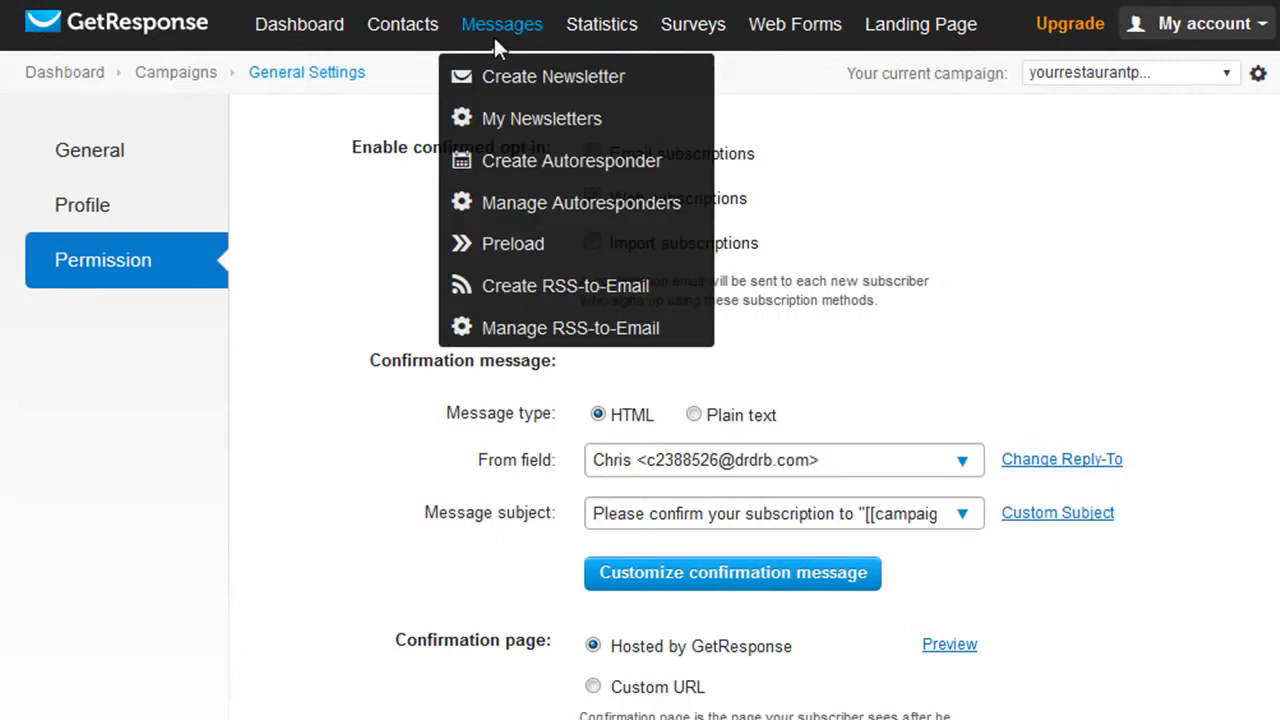
pyautogui.click(517, 170)
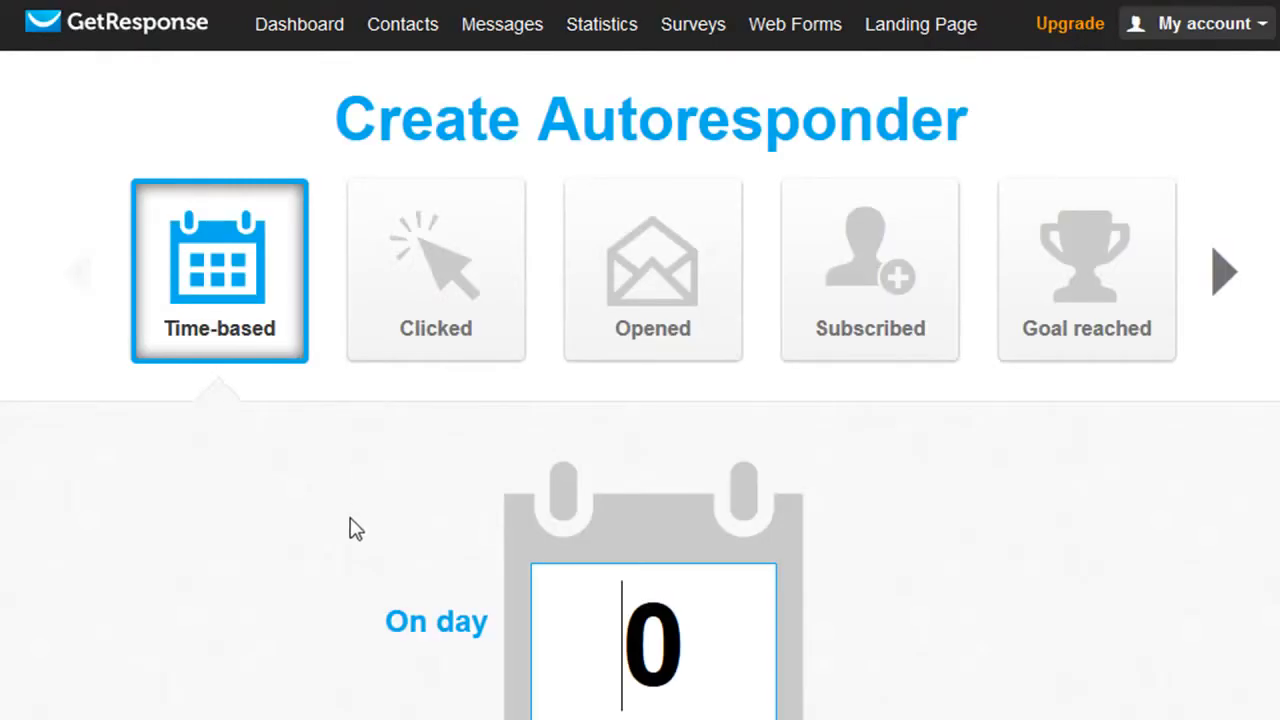
pyautogui.click(149, 613)
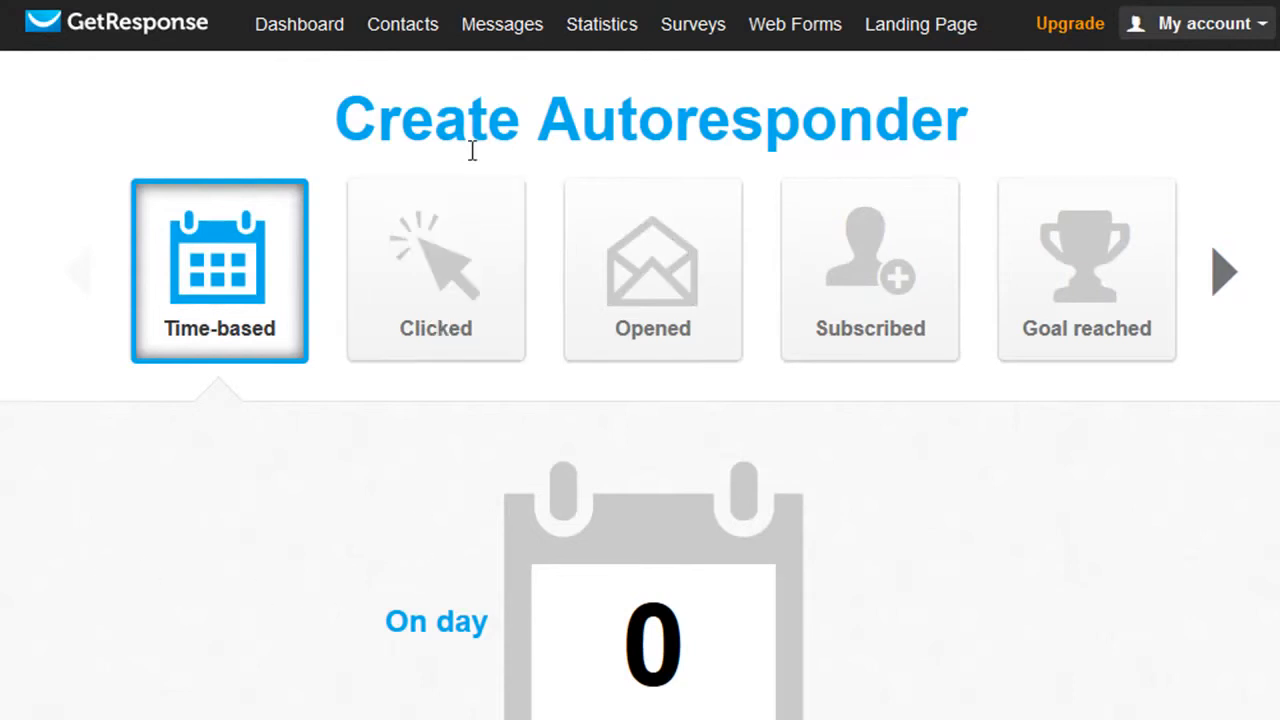
pyautogui.click(845, 262)
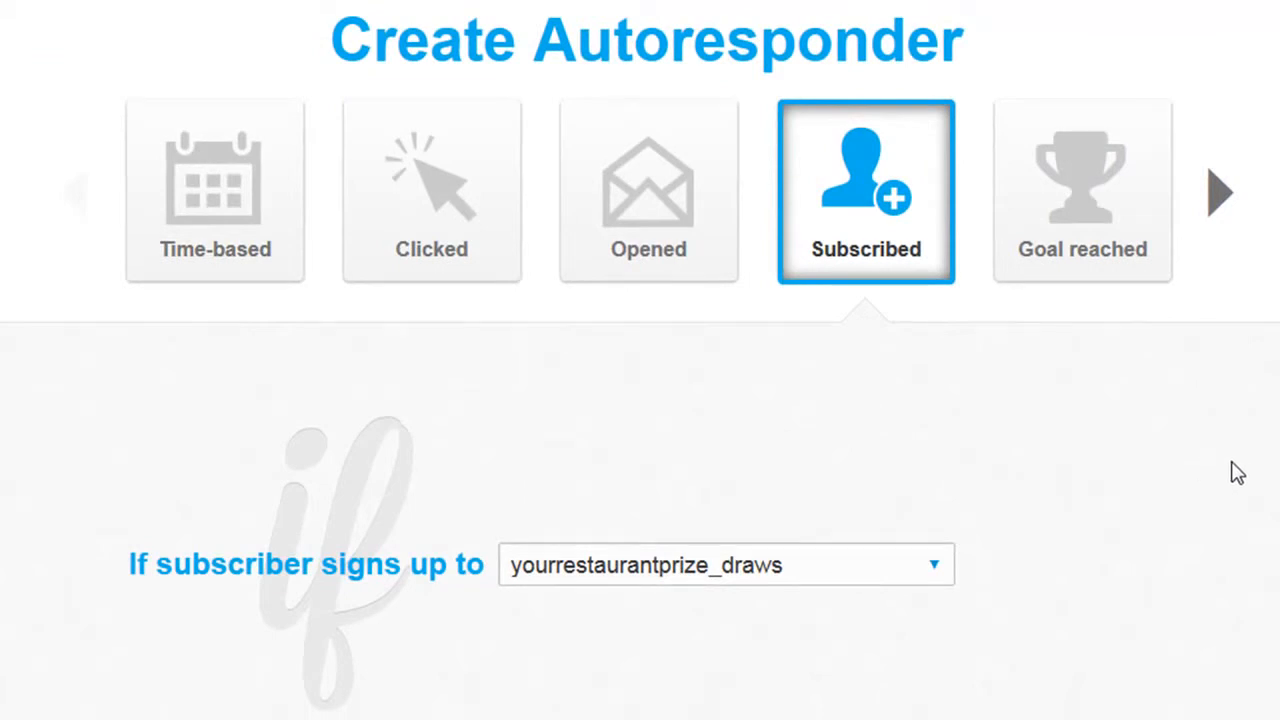
# Try excluding Saturday and Sunday from the autoresponder's sending days, and restore both days.
pyautogui.scroll(-2, 1237, 473)
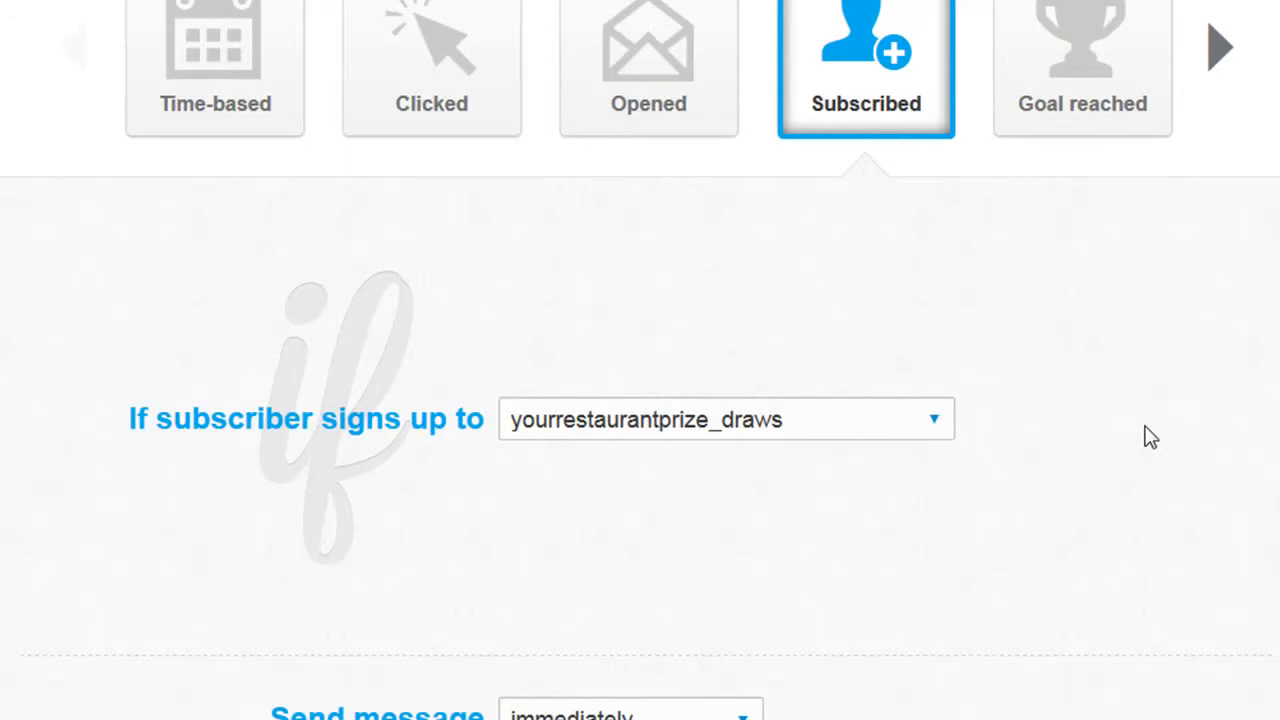
pyautogui.scroll(-3, 1148, 436)
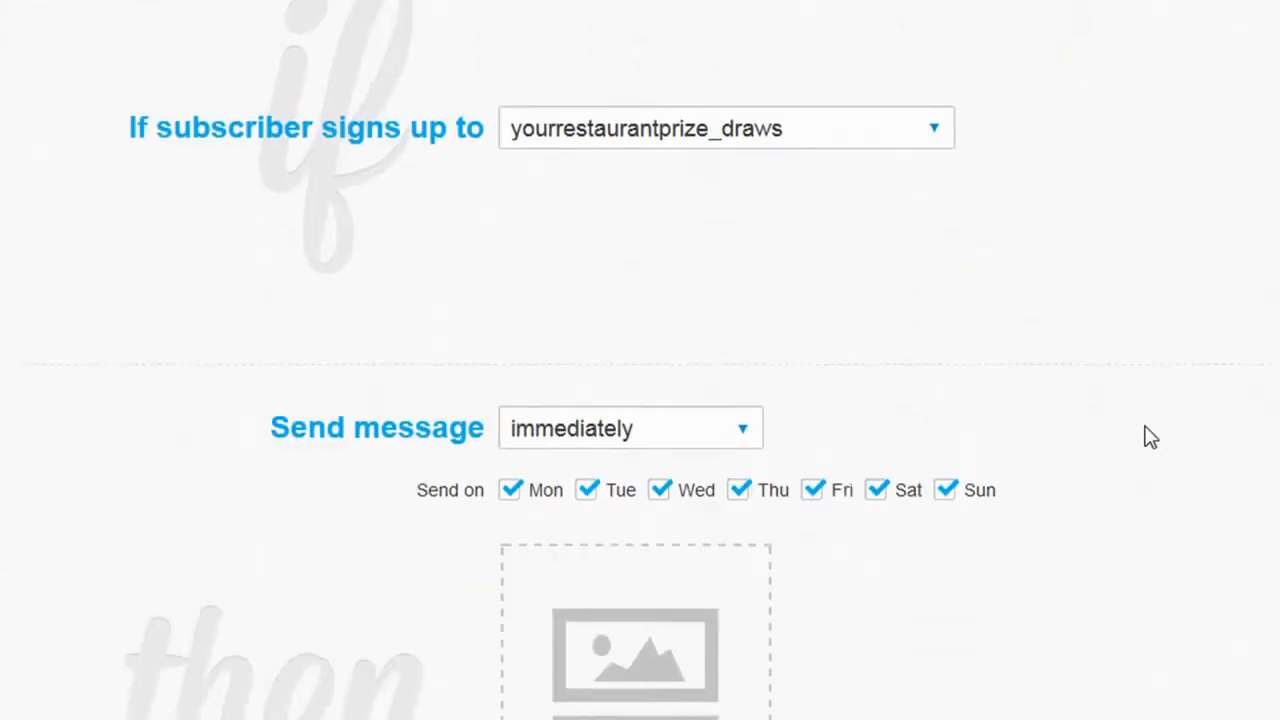
pyautogui.scroll(-3, 1092, 378)
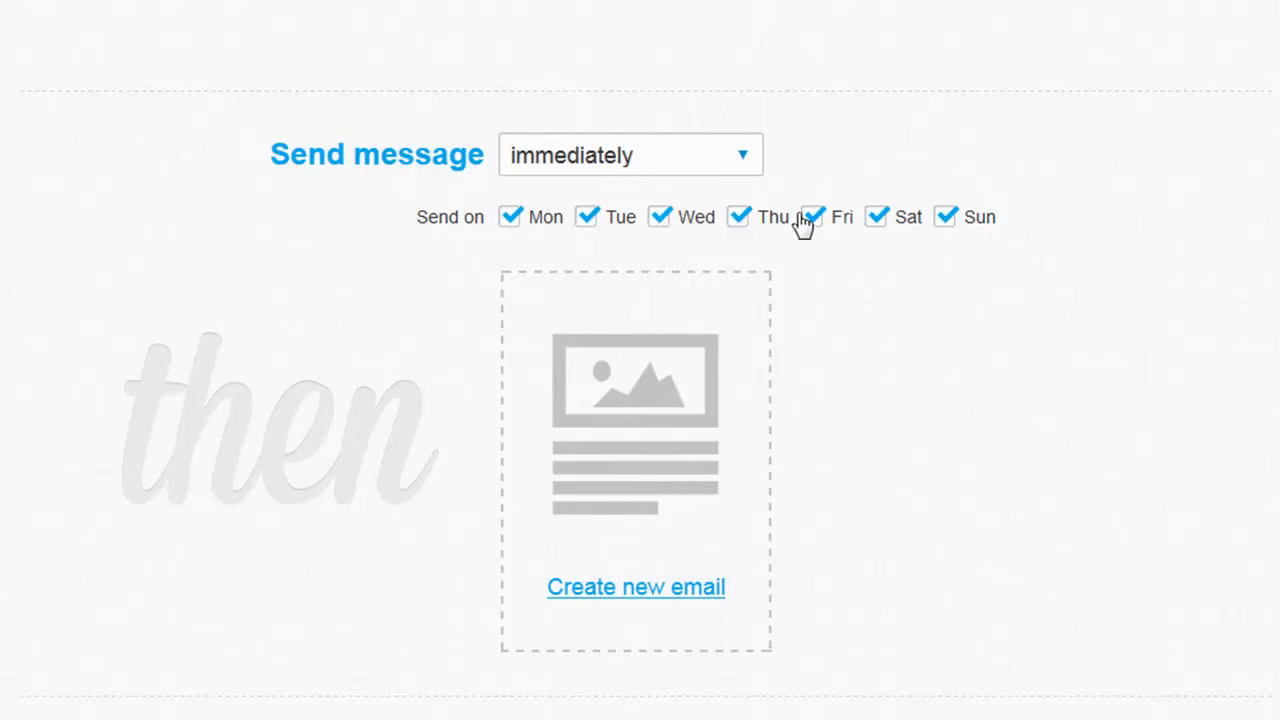
pyautogui.click(946, 224)
pyautogui.click(880, 221)
pyautogui.click(944, 222)
pyautogui.click(883, 226)
# Name the autoresponder Entered Prize Draw and try to save it.
pyautogui.scroll(-1, 1016, 352)
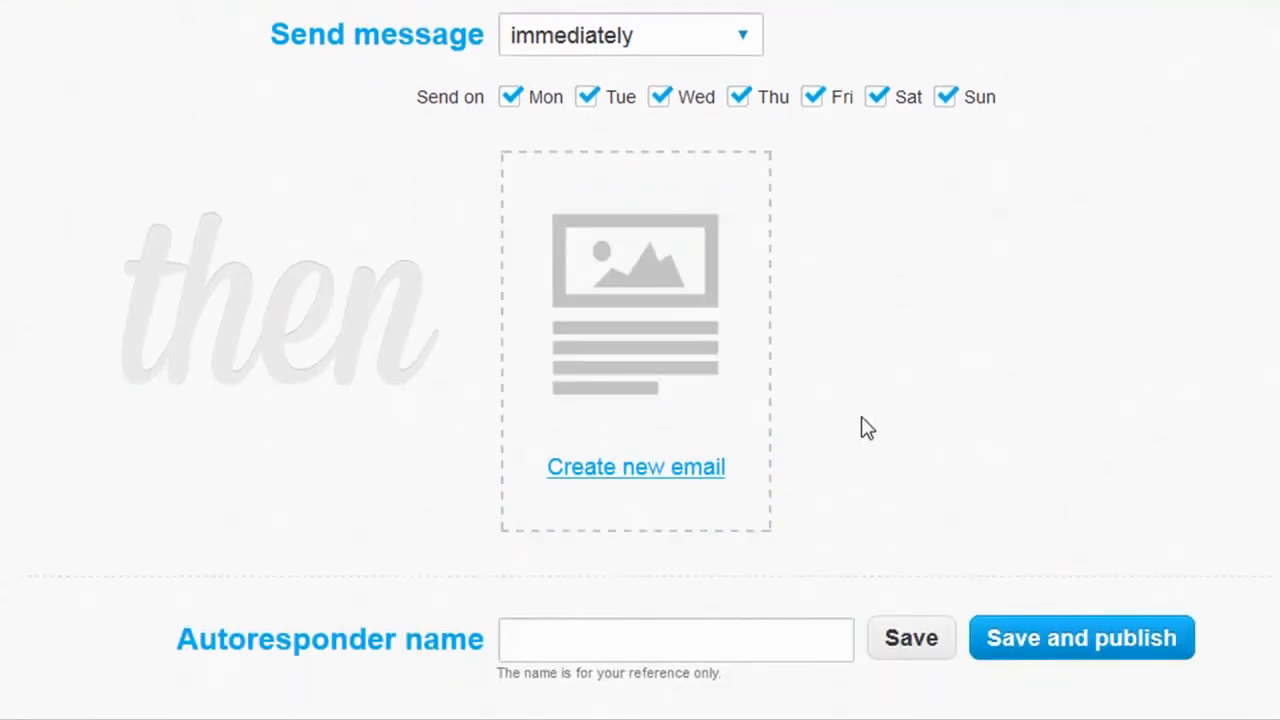
pyautogui.click(675, 636)
pyautogui.write('Entered Prize Draw')
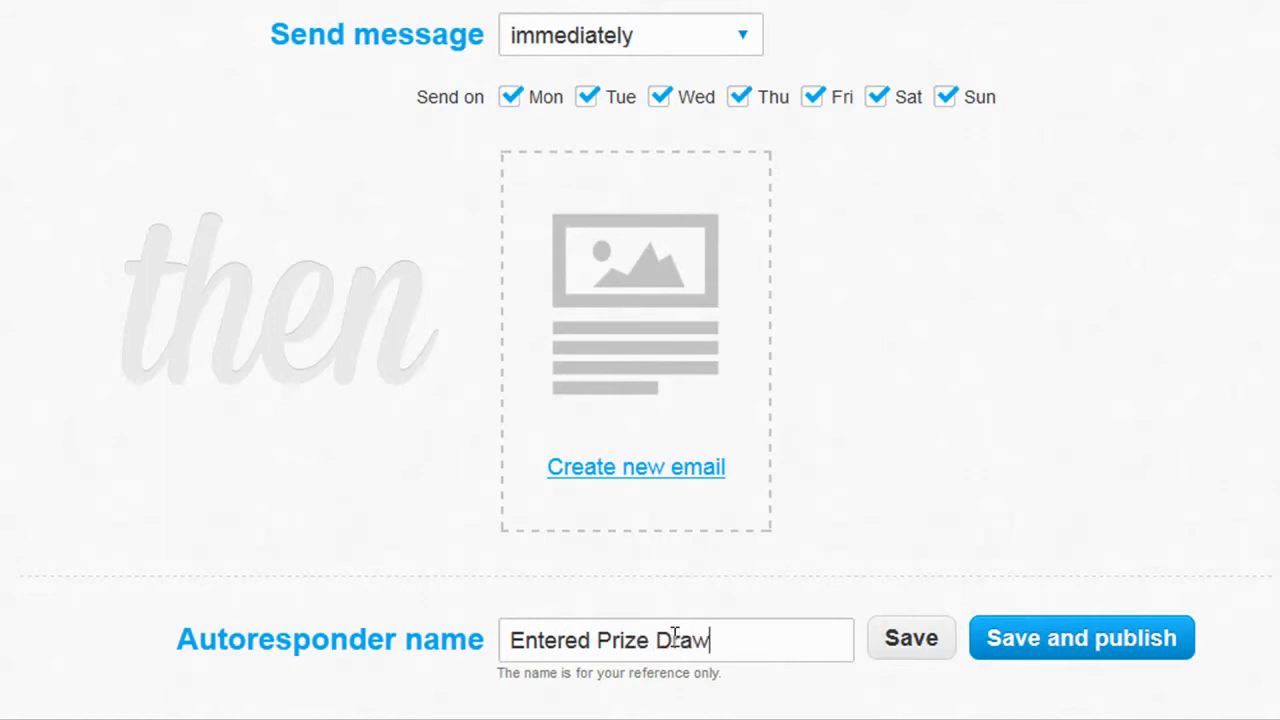
pyautogui.click(912, 640)
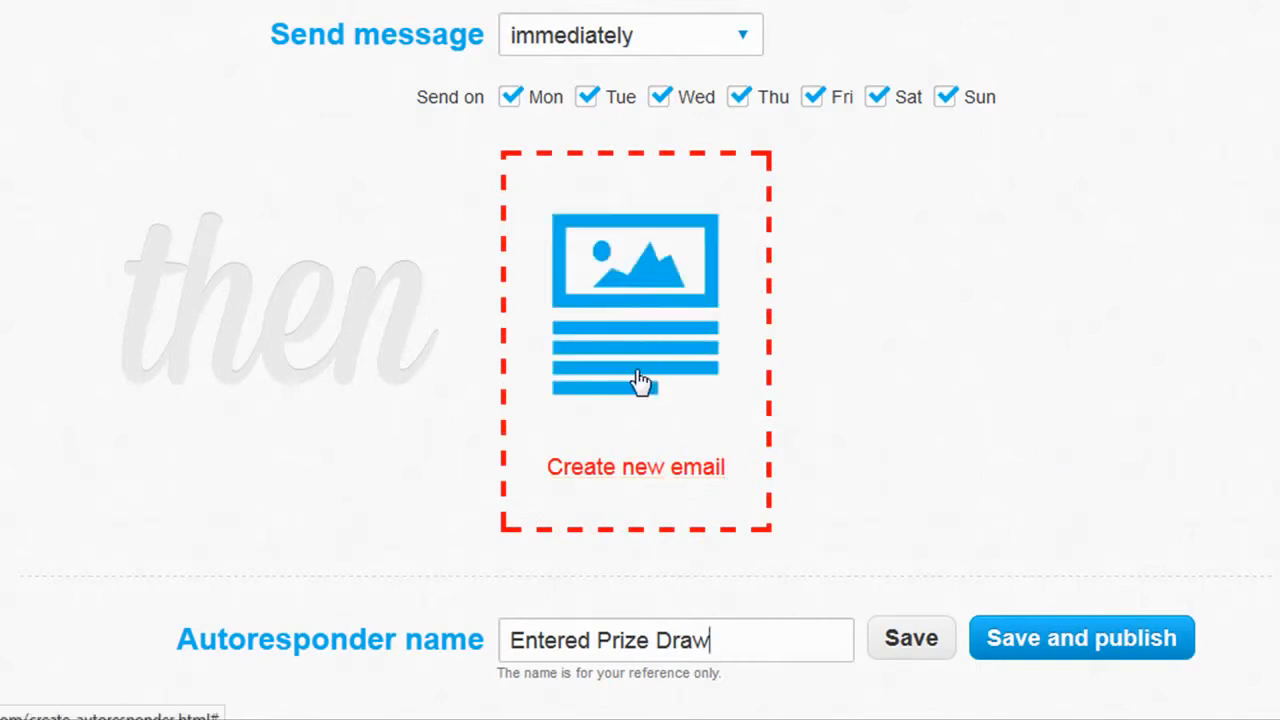
# Create a new email for the autoresponder and name the message Prize Draw Entry Email.
pyautogui.click(605, 470)
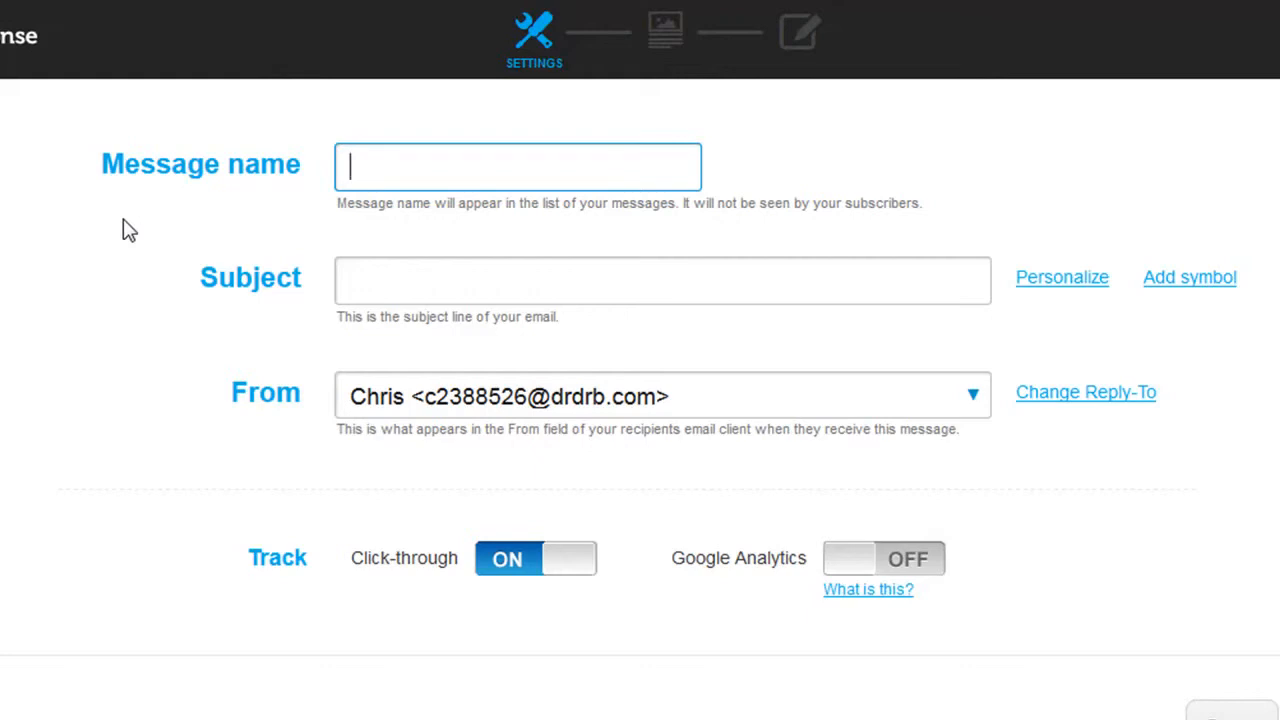
pyautogui.write('Prize ')
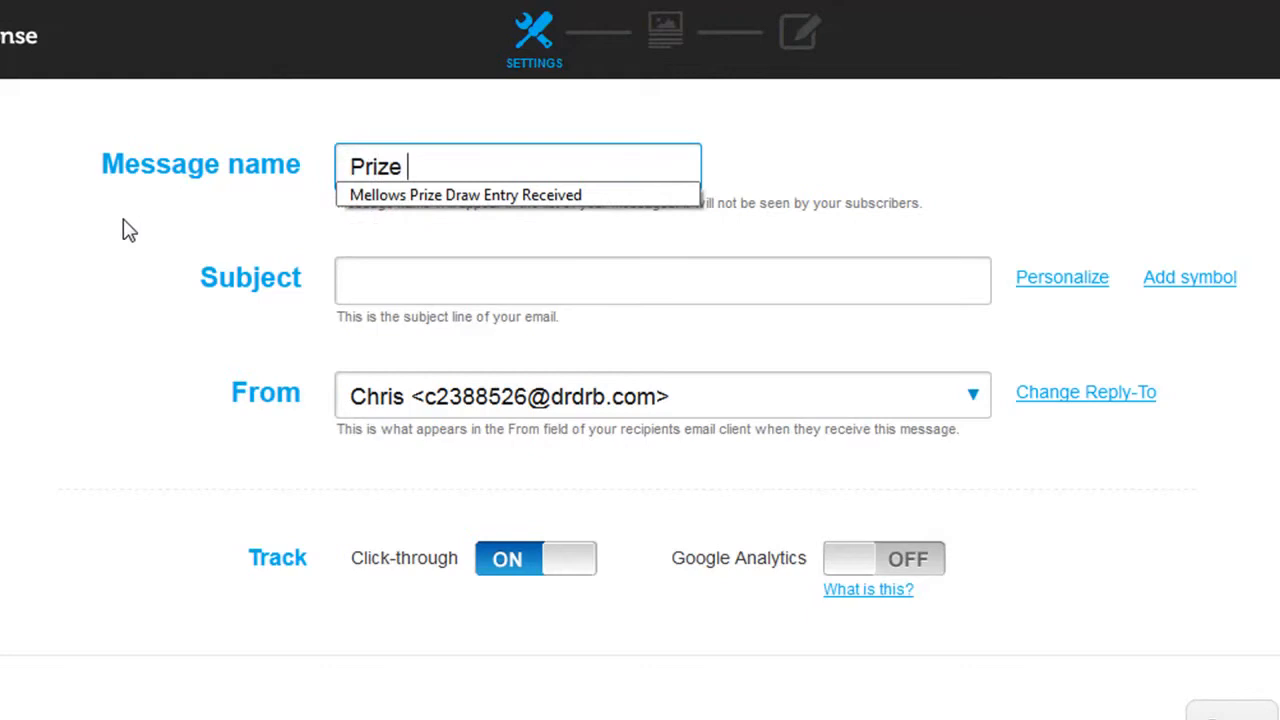
pyautogui.write('Draw Entry Email')
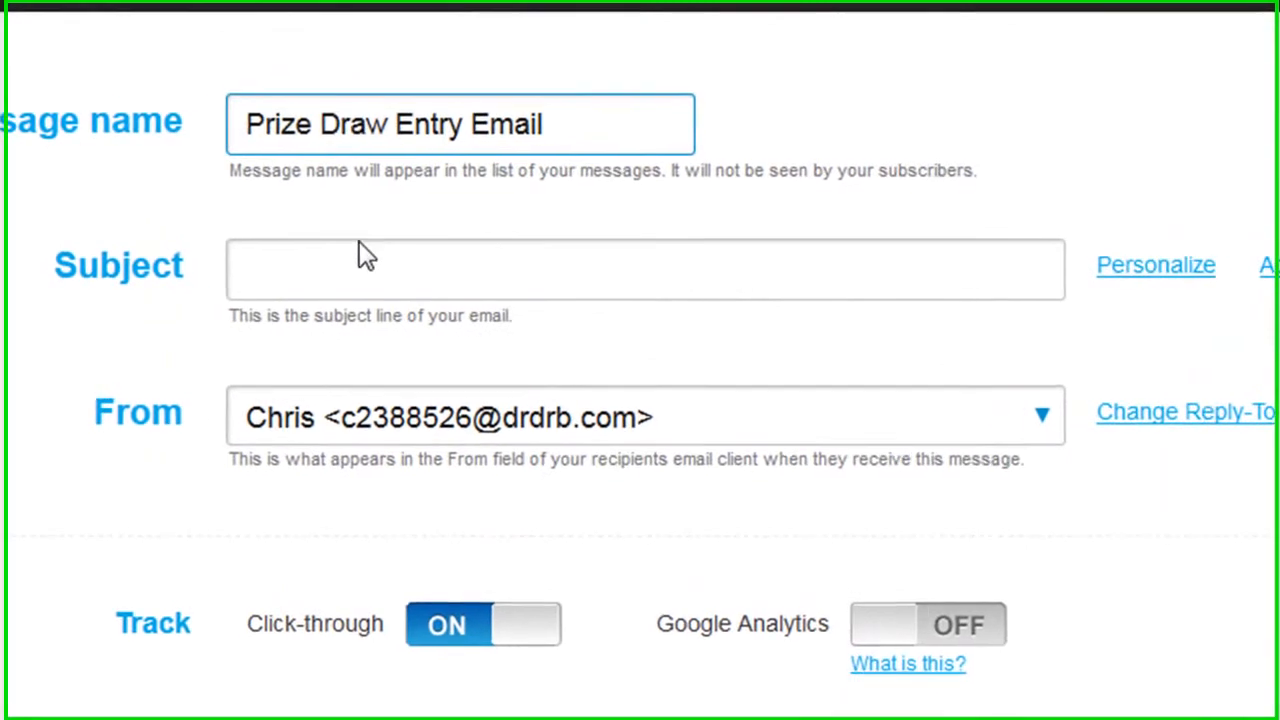
# Set the subject to "[[firstname]], Your XYZ Restaurant Prize Draw Entry" using the first-name personalization field, and continue to template selection.
pyautogui.click(157, 286)
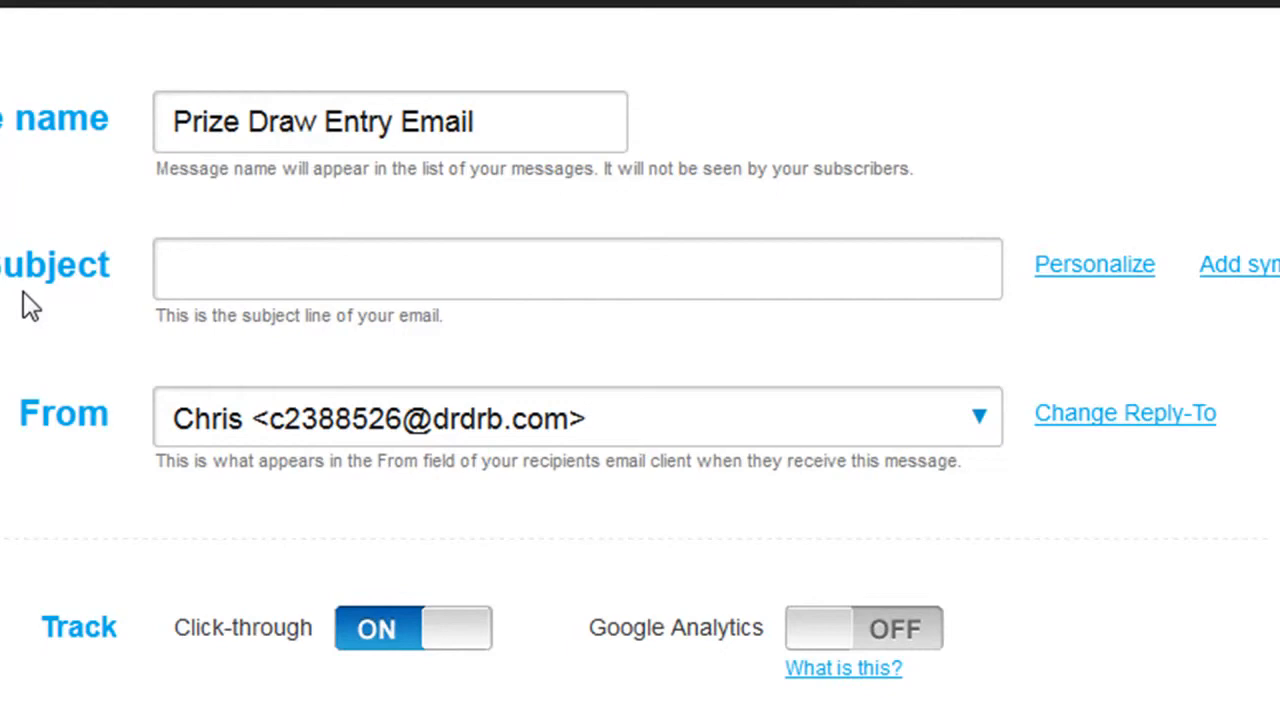
pyautogui.doubleClick(181, 274)
pyautogui.click(510, 275)
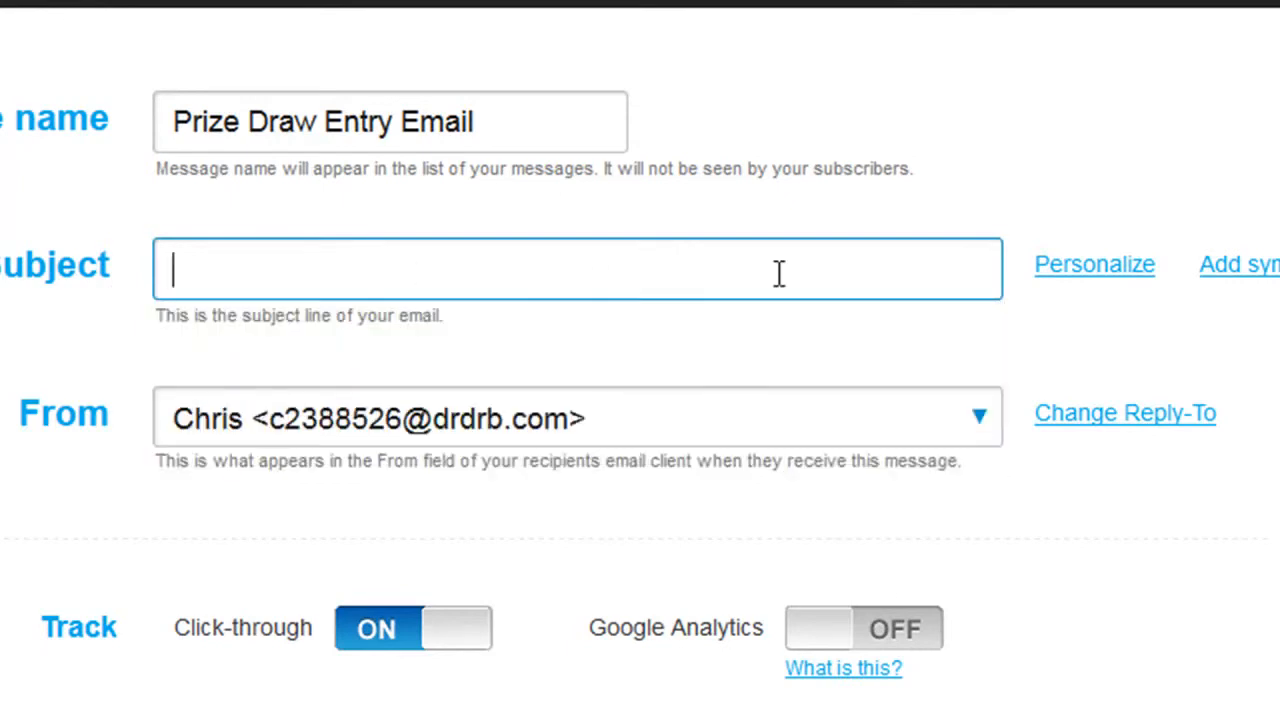
pyautogui.moveTo(1028, 283)
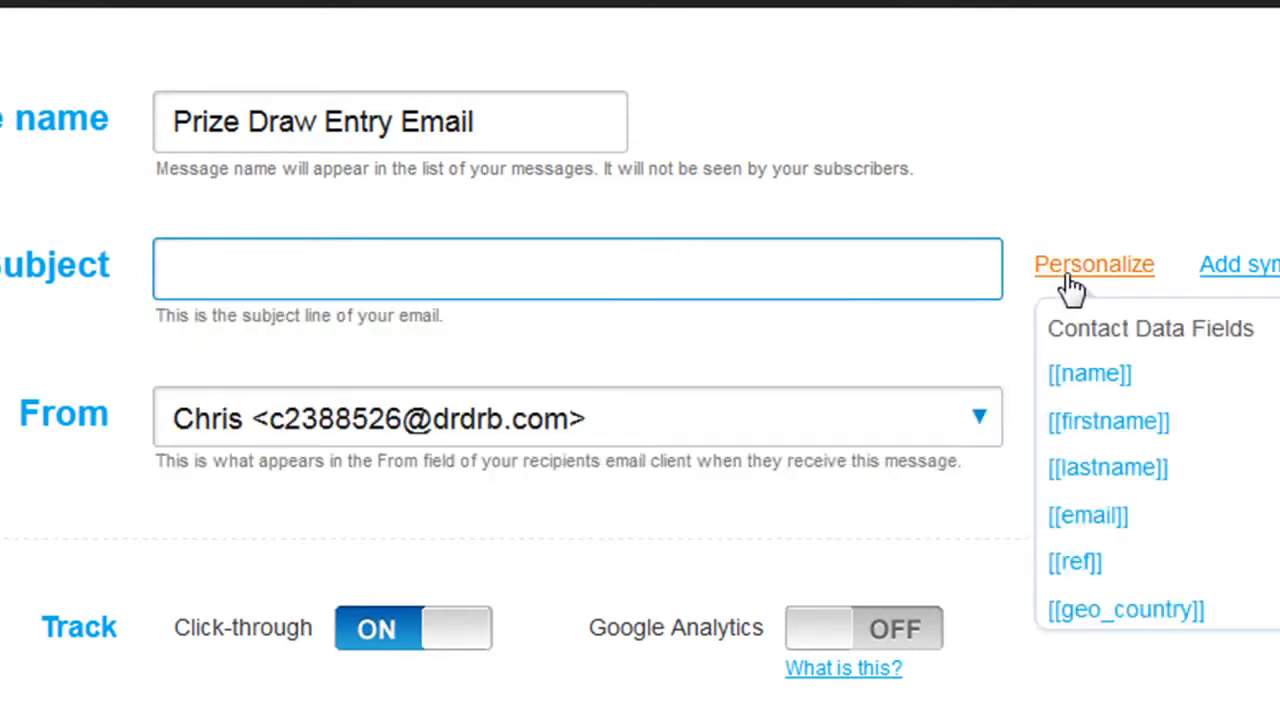
pyautogui.click(1100, 428)
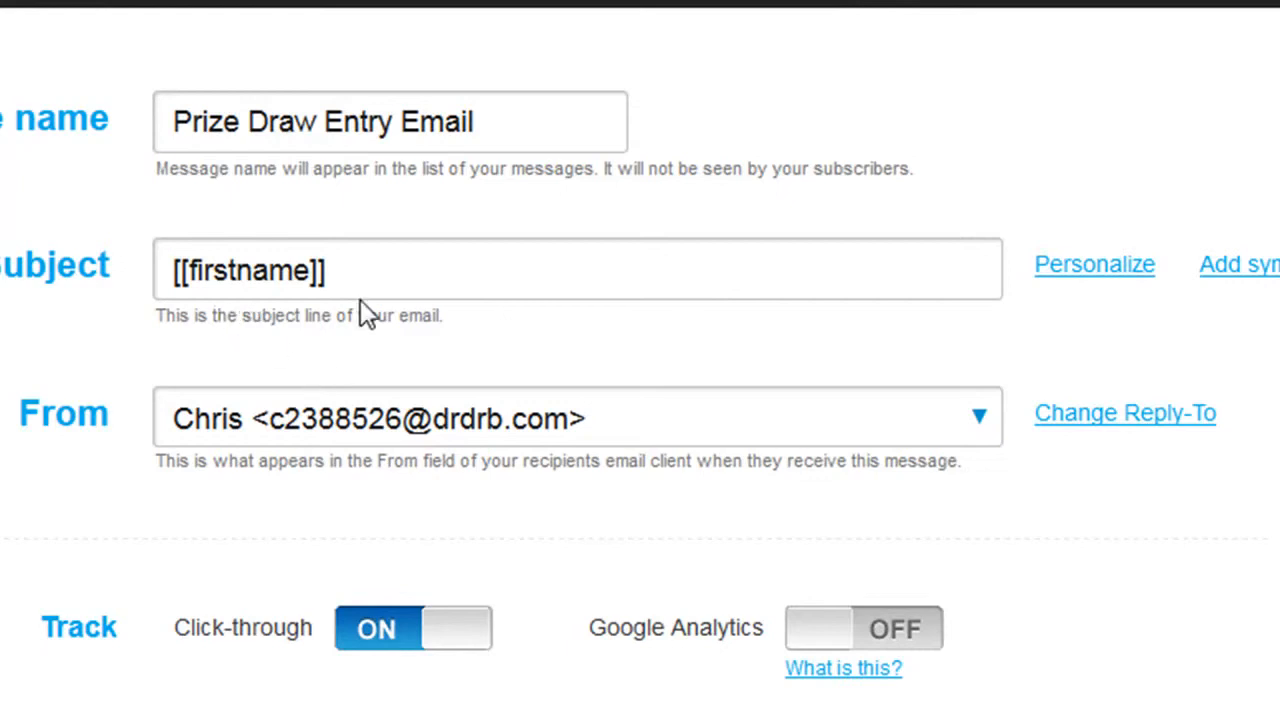
pyautogui.click(702, 268)
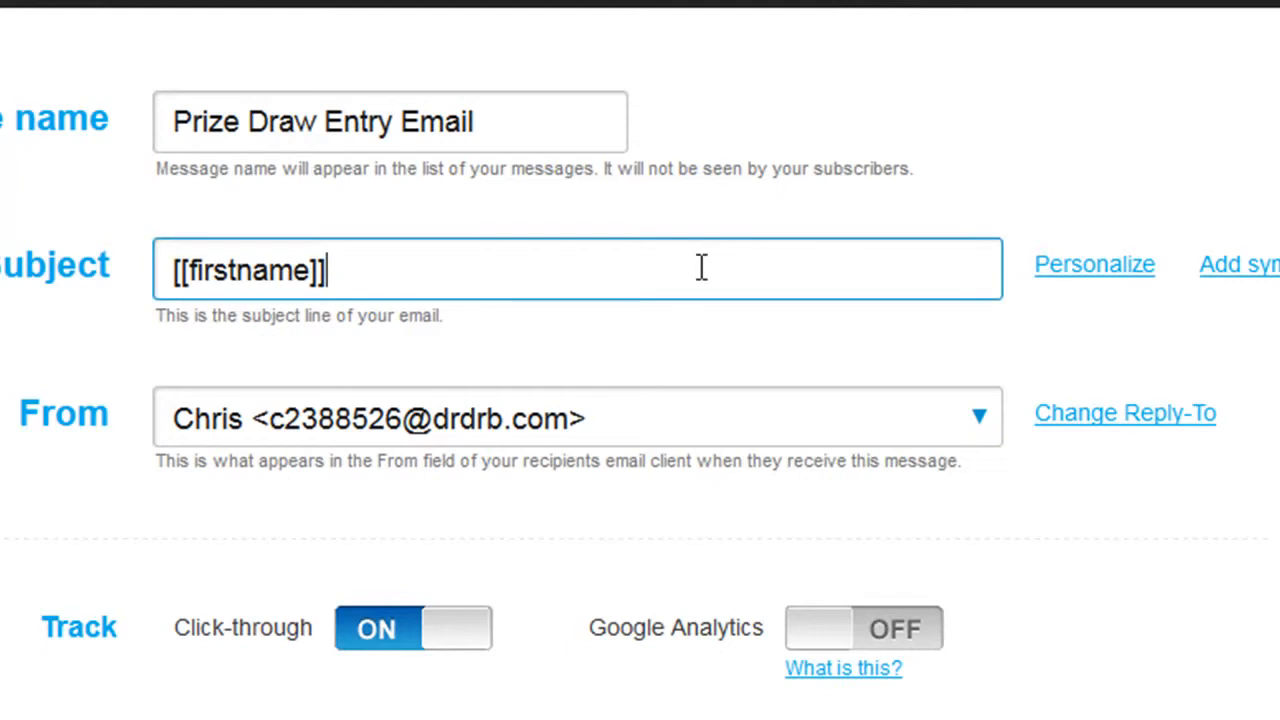
pyautogui.write(',')
pyautogui.write('Your XYZ Restaurant Prize Draw Entry')
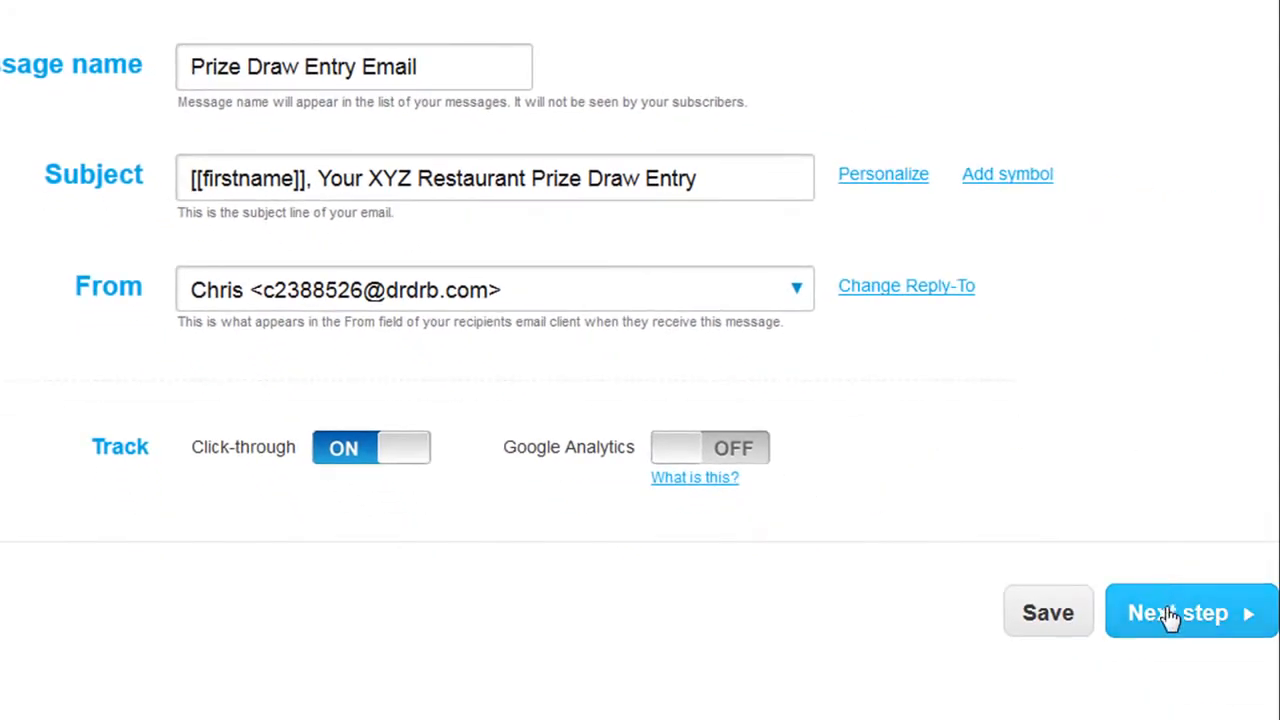
pyautogui.click(1170, 614)
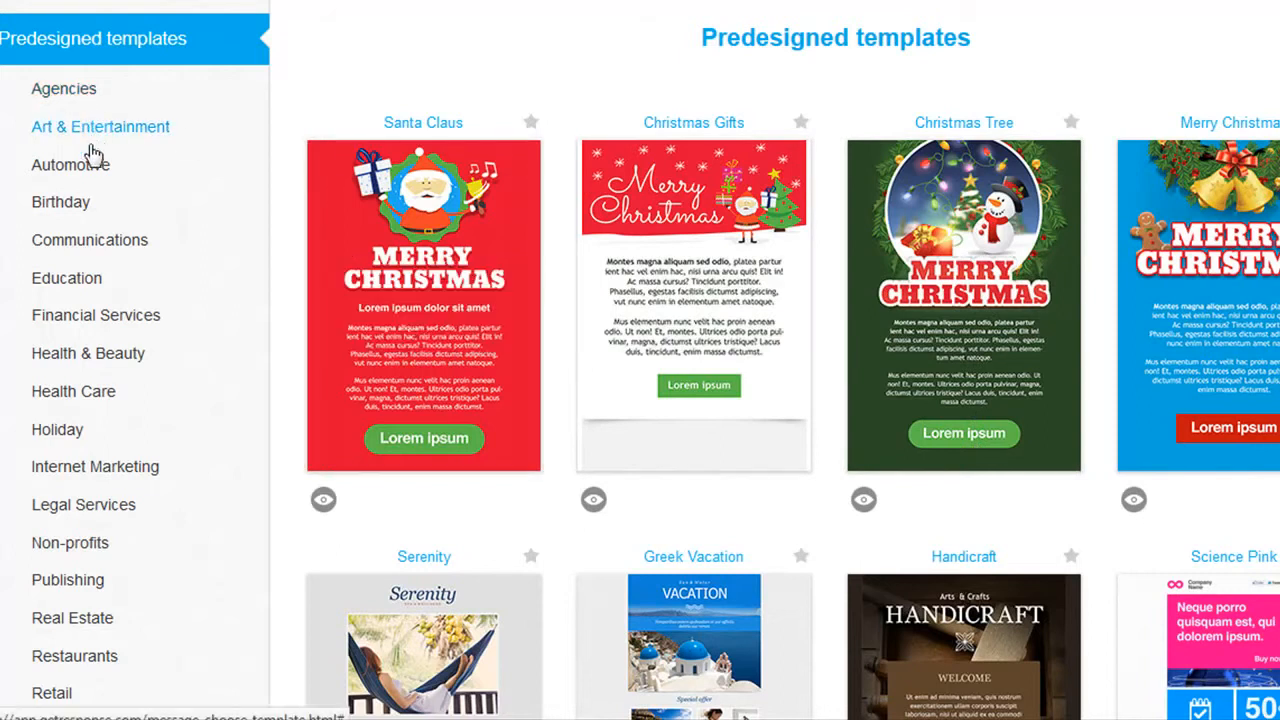
# Look through the predesigned email templates in the Communications and Restaurants categories.
pyautogui.click(79, 246)
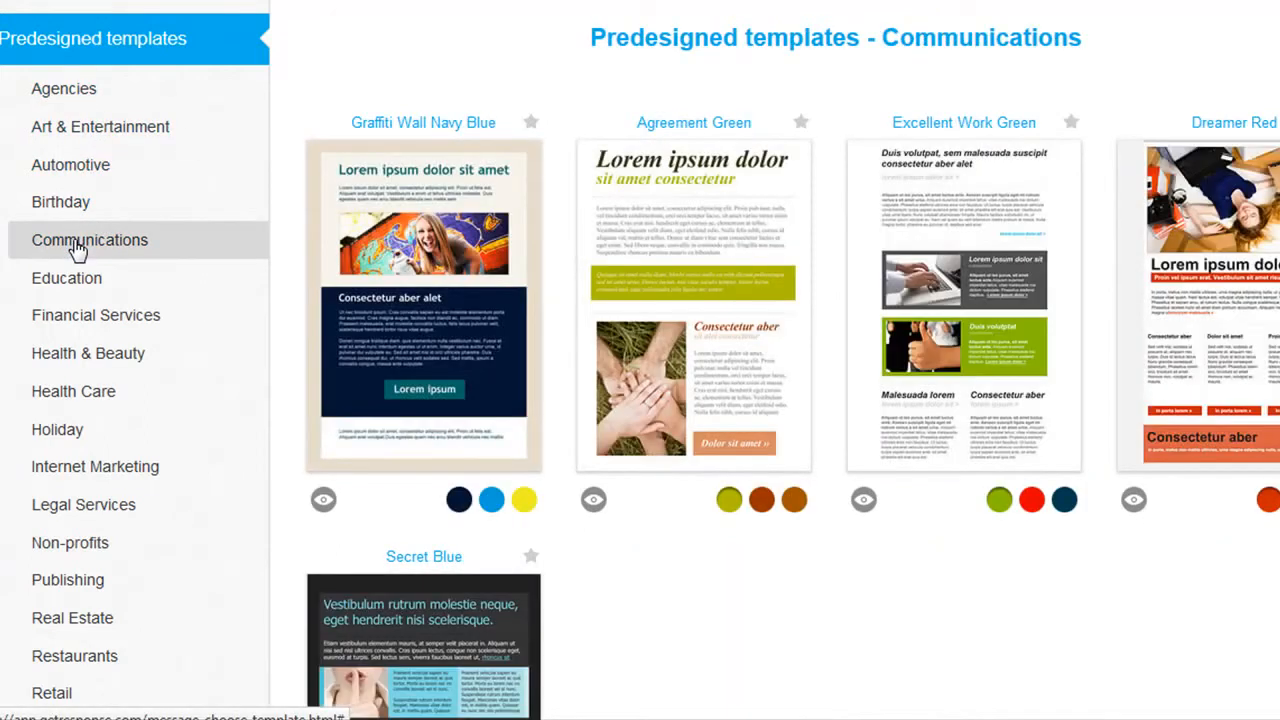
pyautogui.click(78, 665)
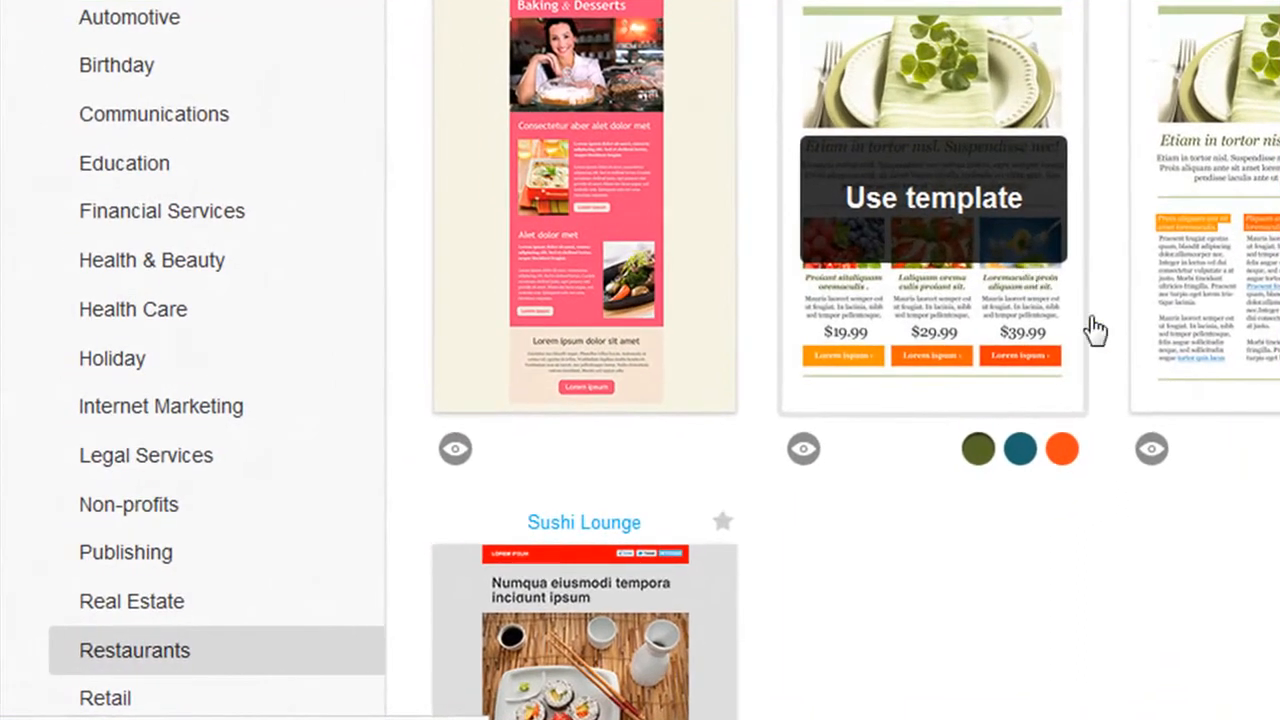
pyautogui.scroll(-2, 640, 360)
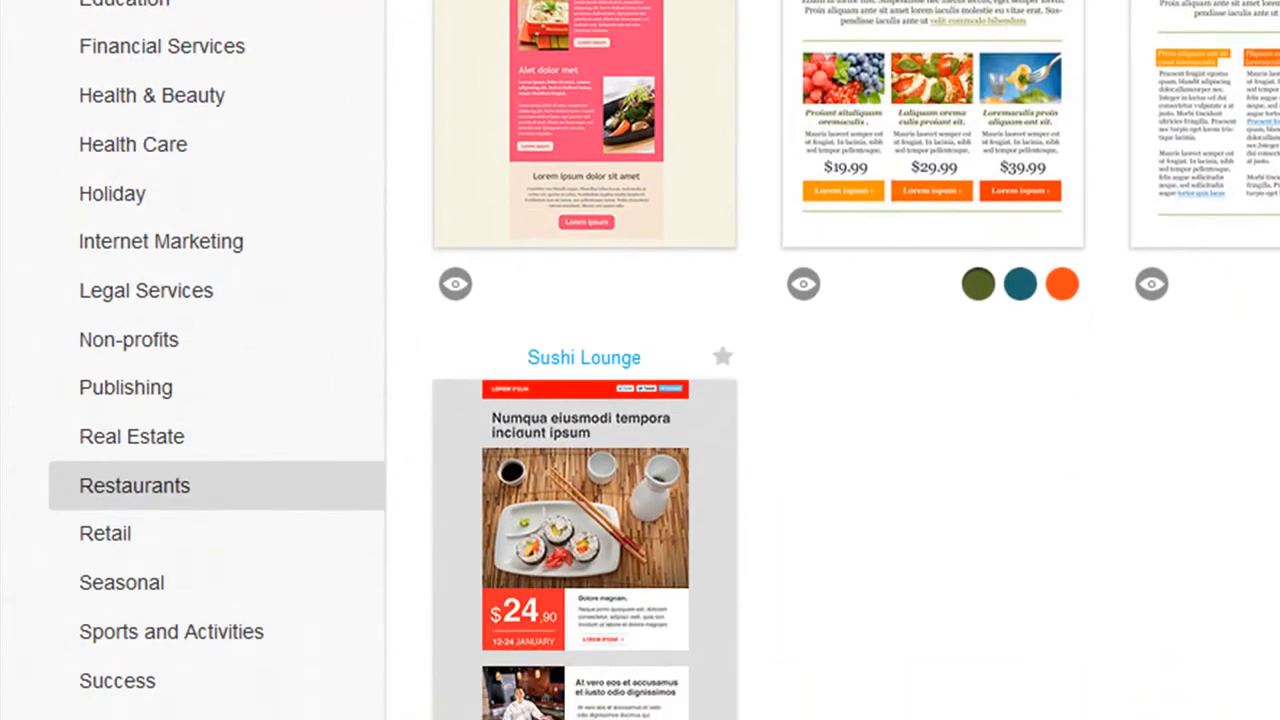
pyautogui.scroll(-2, 1005, 85)
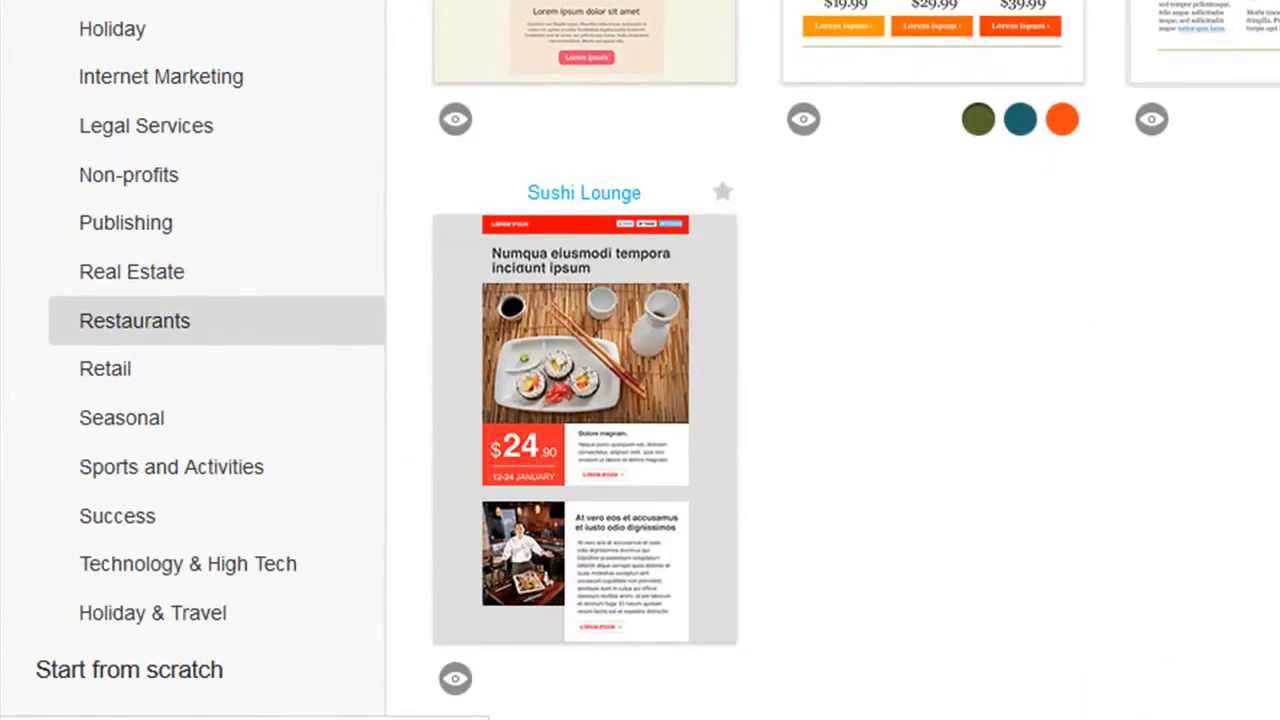
pyautogui.scroll(2, 640, 360)
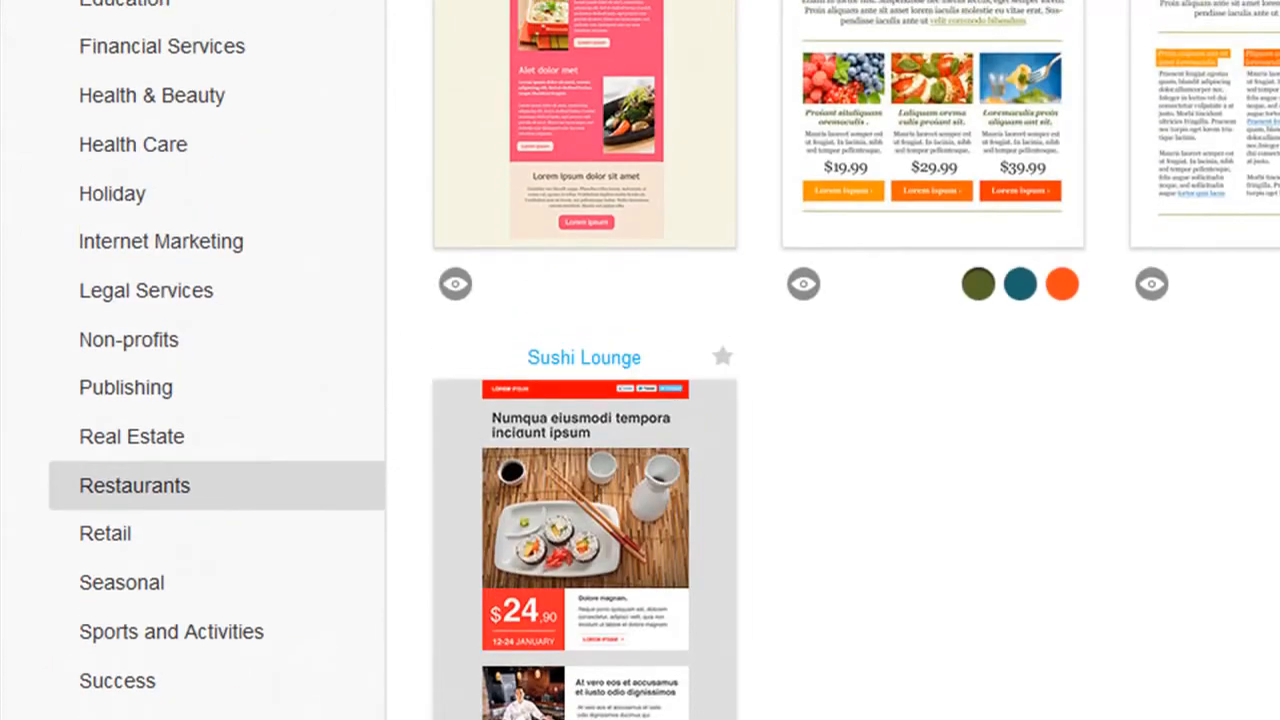
pyautogui.scroll(2, 640, 360)
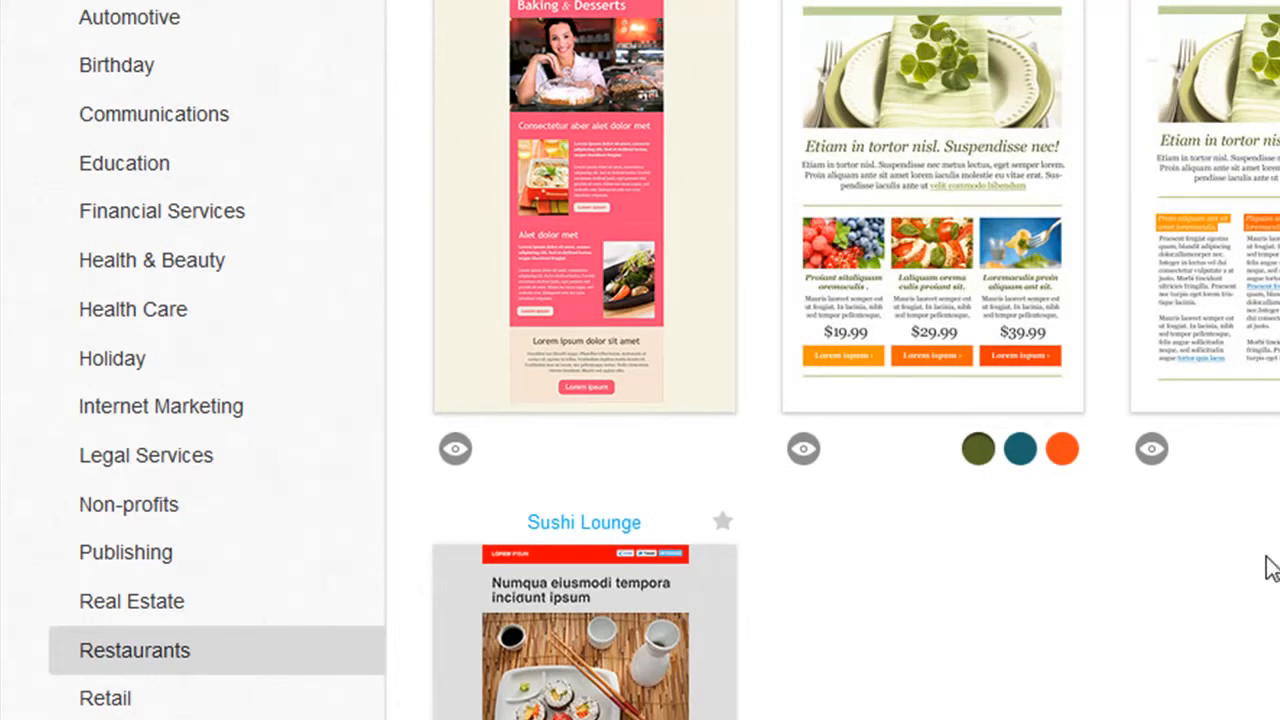
pyautogui.scroll(-10, 1171, 558)
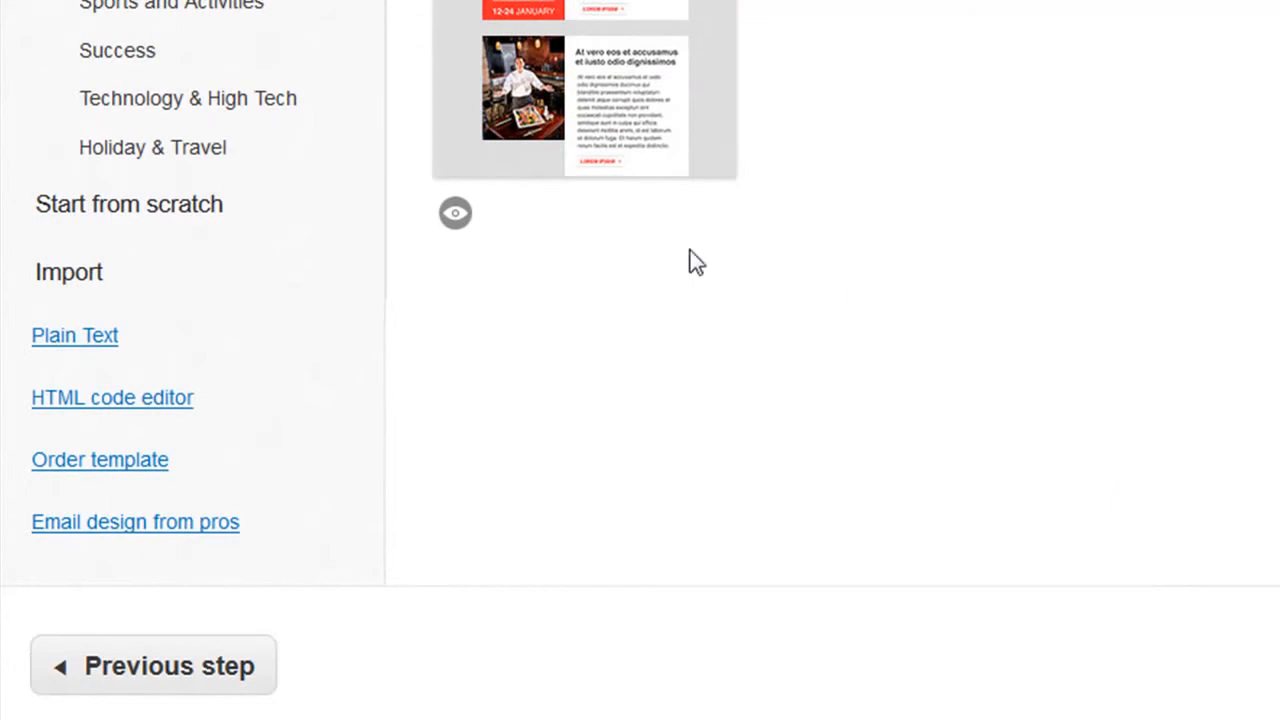
# Start the email from scratch using the 1 column-3 template.
pyautogui.click(185, 218)
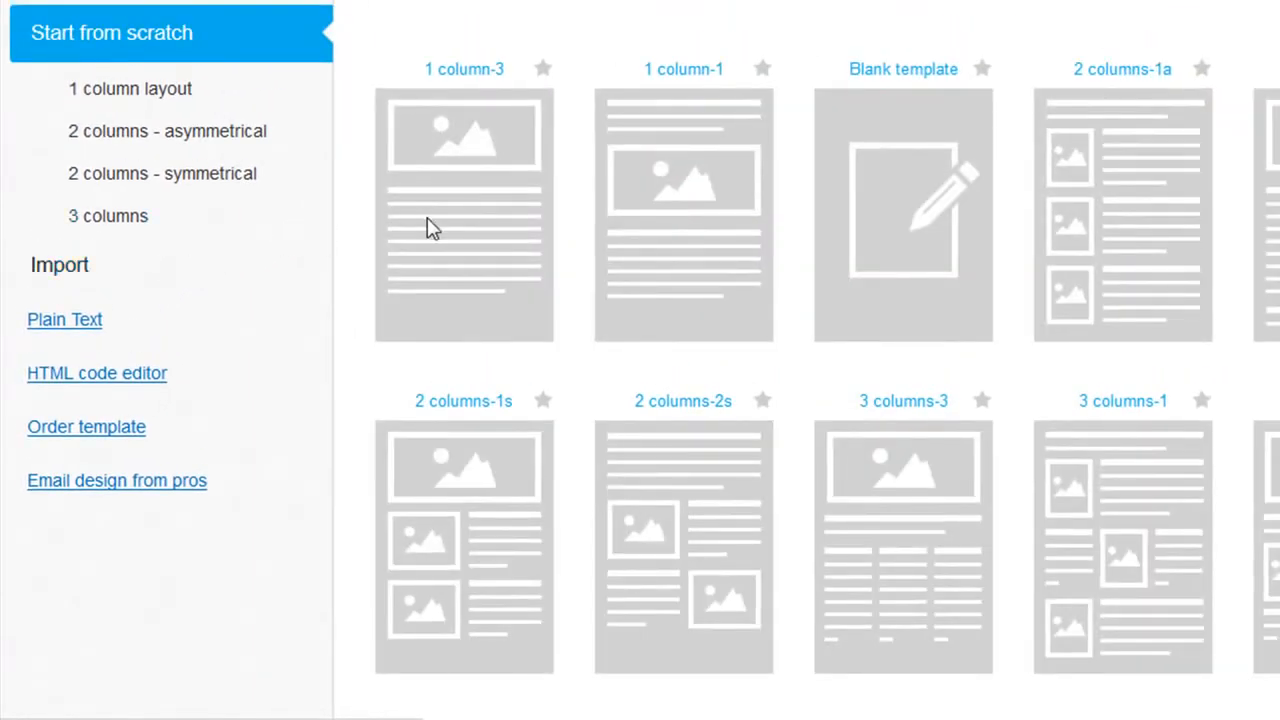
pyautogui.moveTo(451, 234)
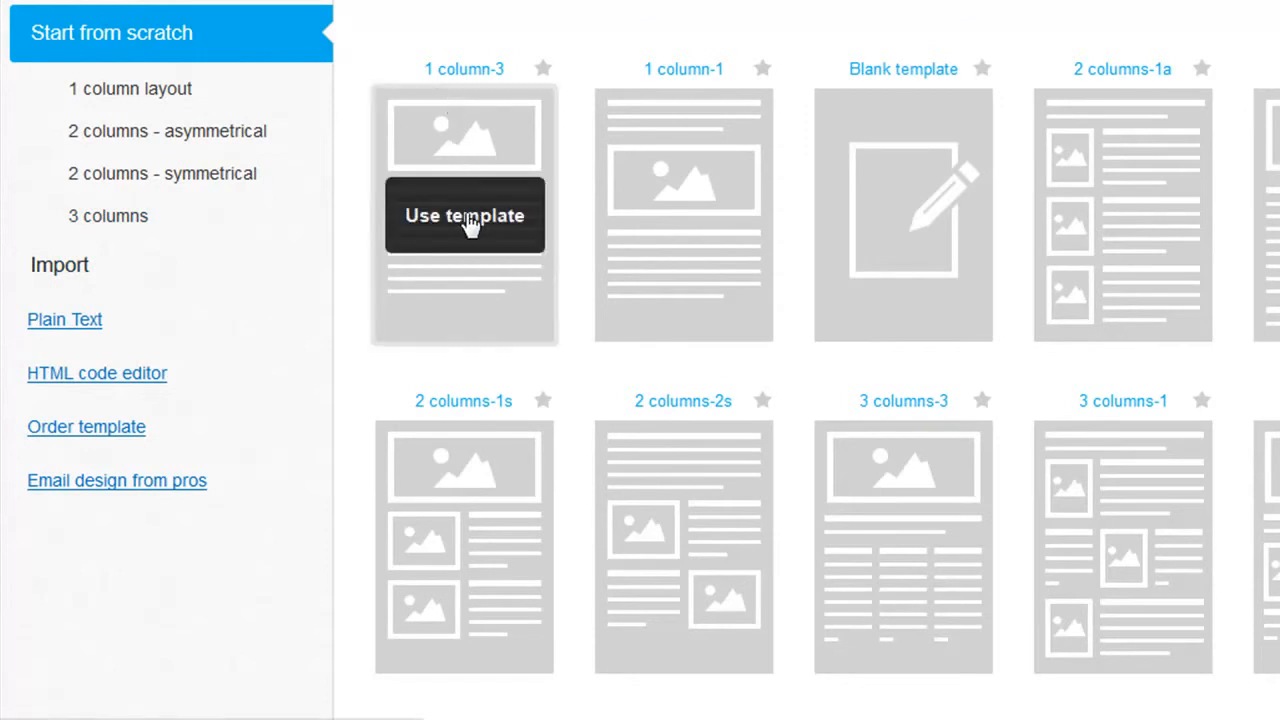
pyautogui.click(470, 225)
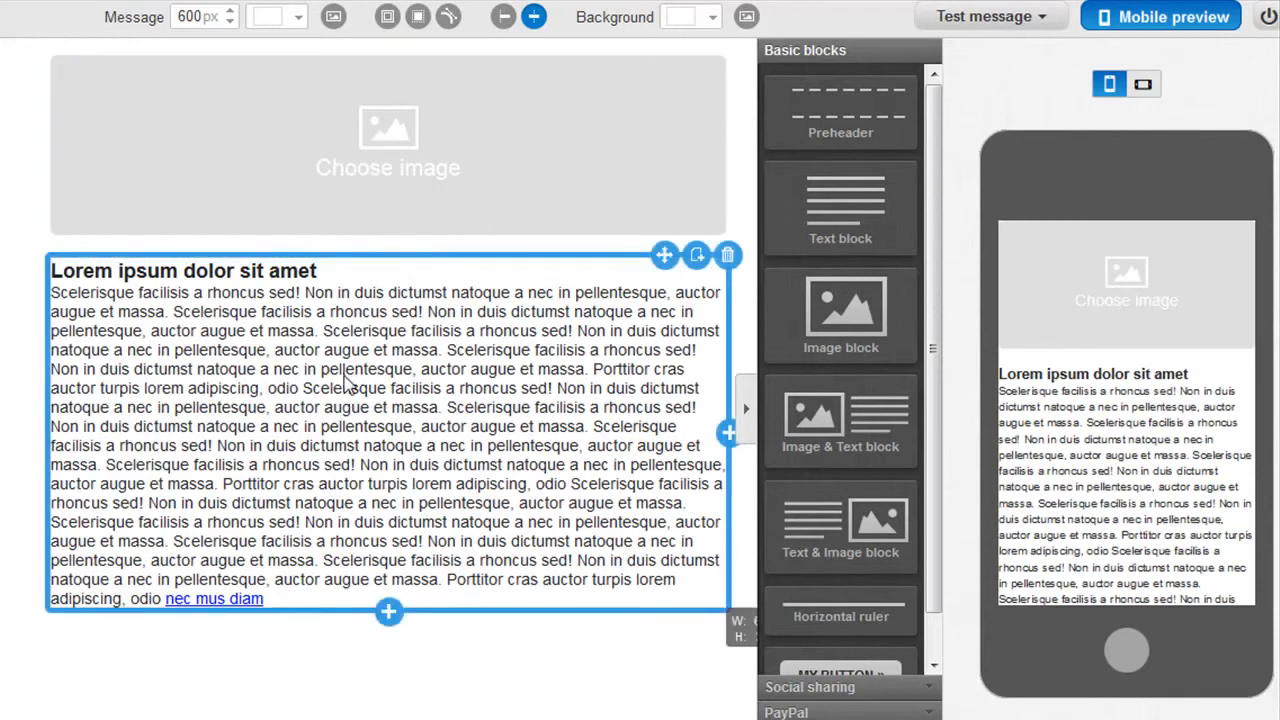
pyautogui.moveTo(830, 182); pyautogui.dragTo(858, 220)
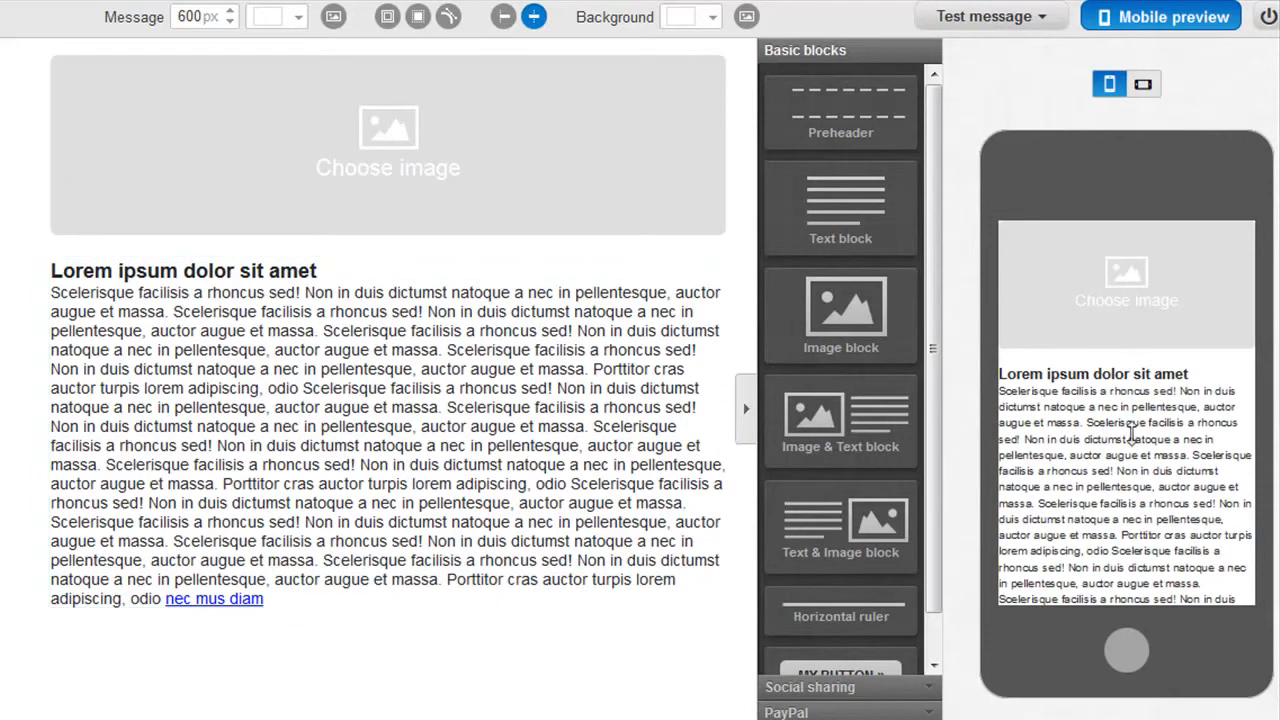
pyautogui.scroll(-1, 1133, 428)
pyautogui.scroll(1, 1133, 428)
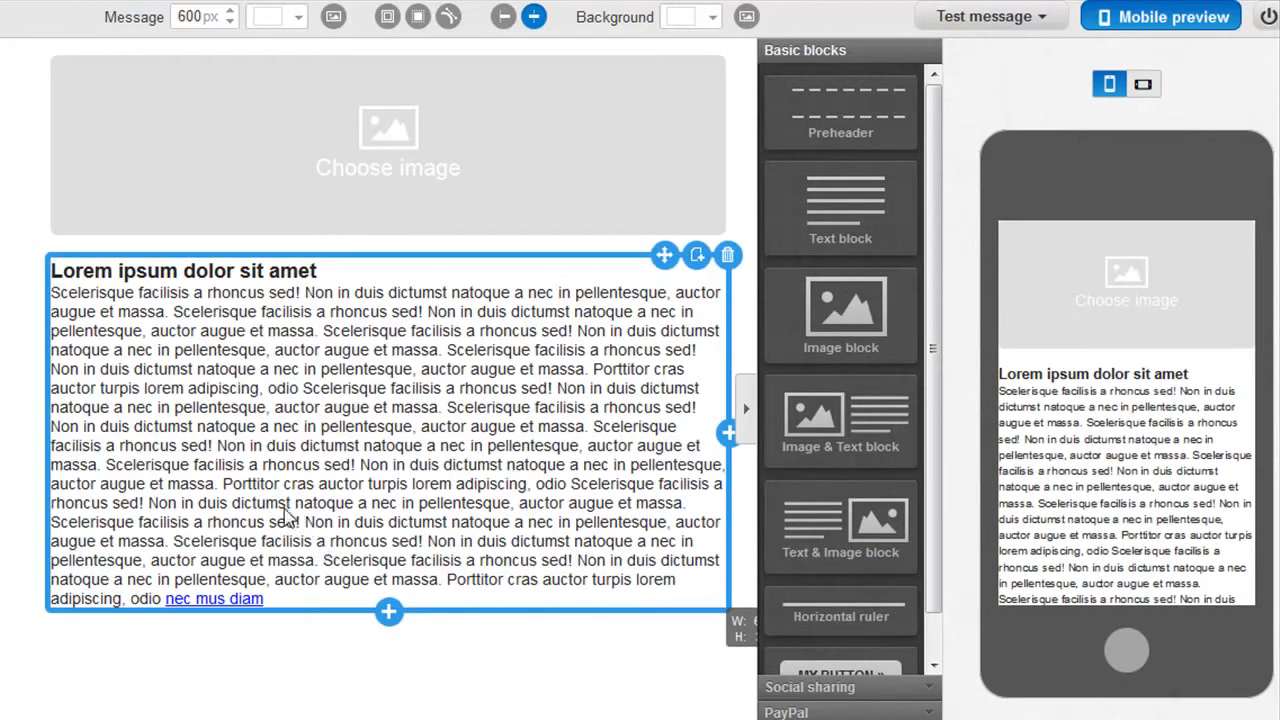
# Browse the stock pictures for the header image block, and fill it with the uploaded samplelogo image instead.
pyautogui.click(382, 139)
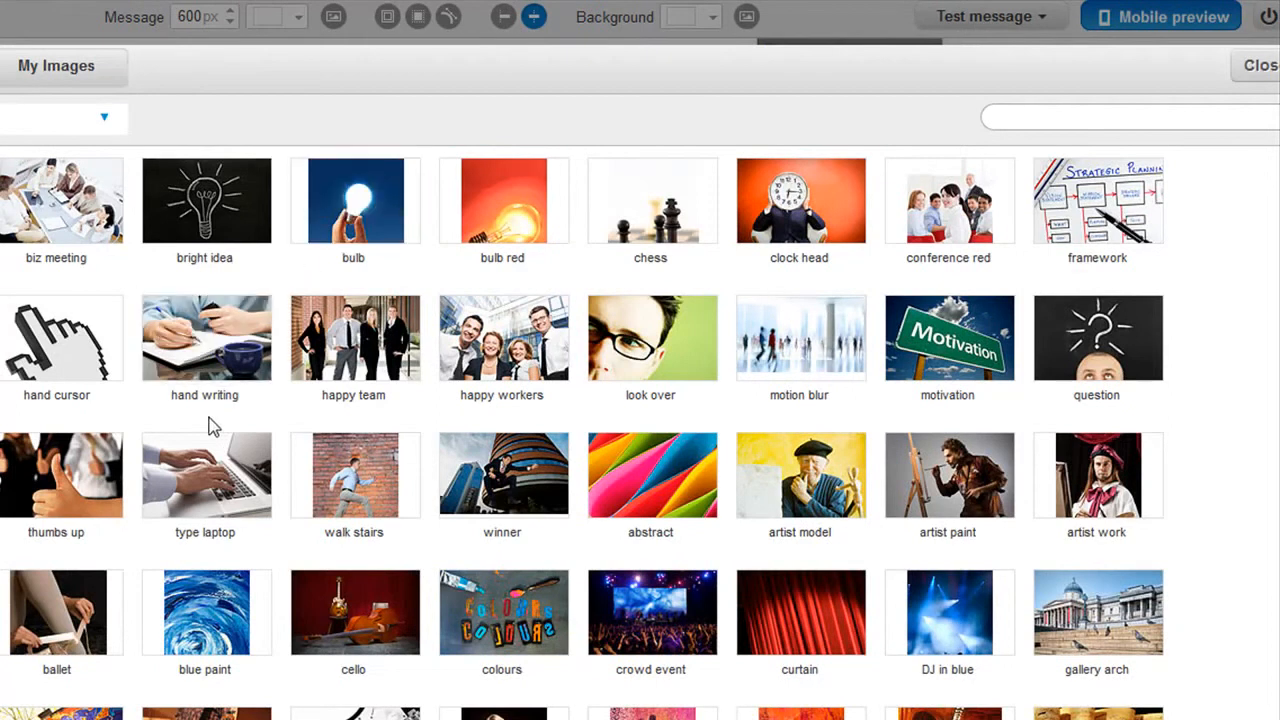
pyautogui.moveTo(22, 209)
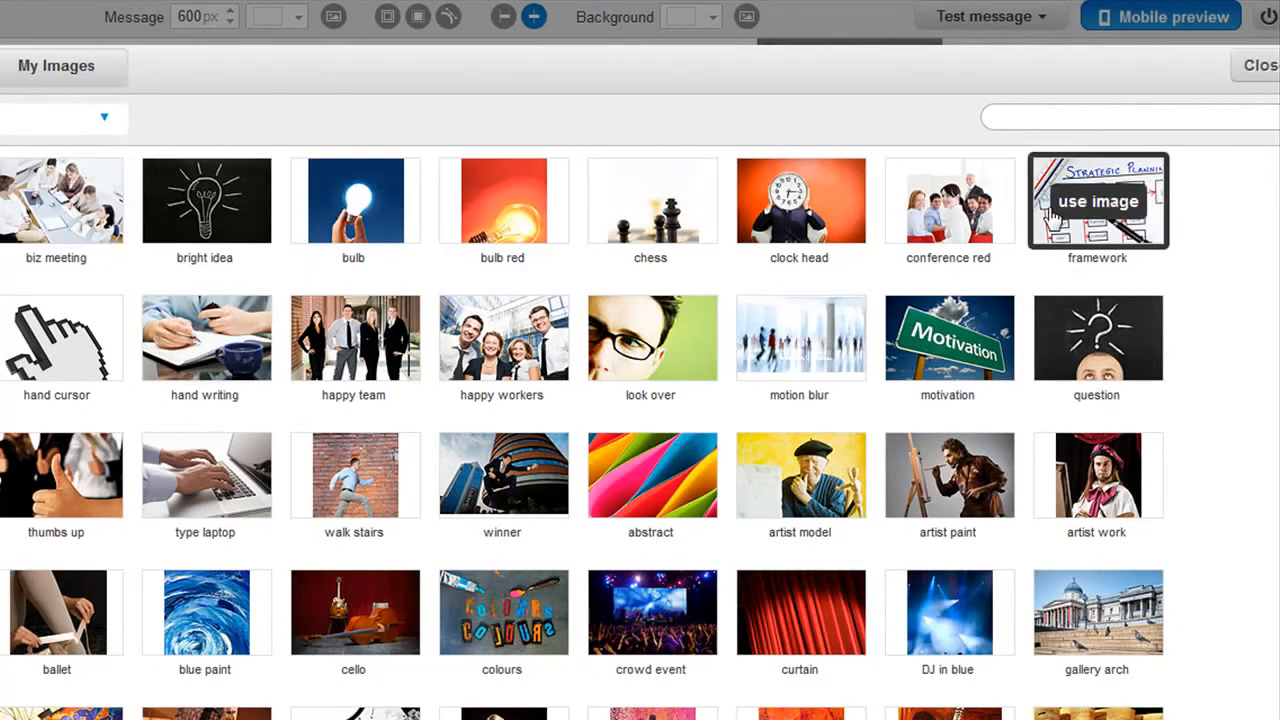
pyautogui.moveTo(1055, 672)
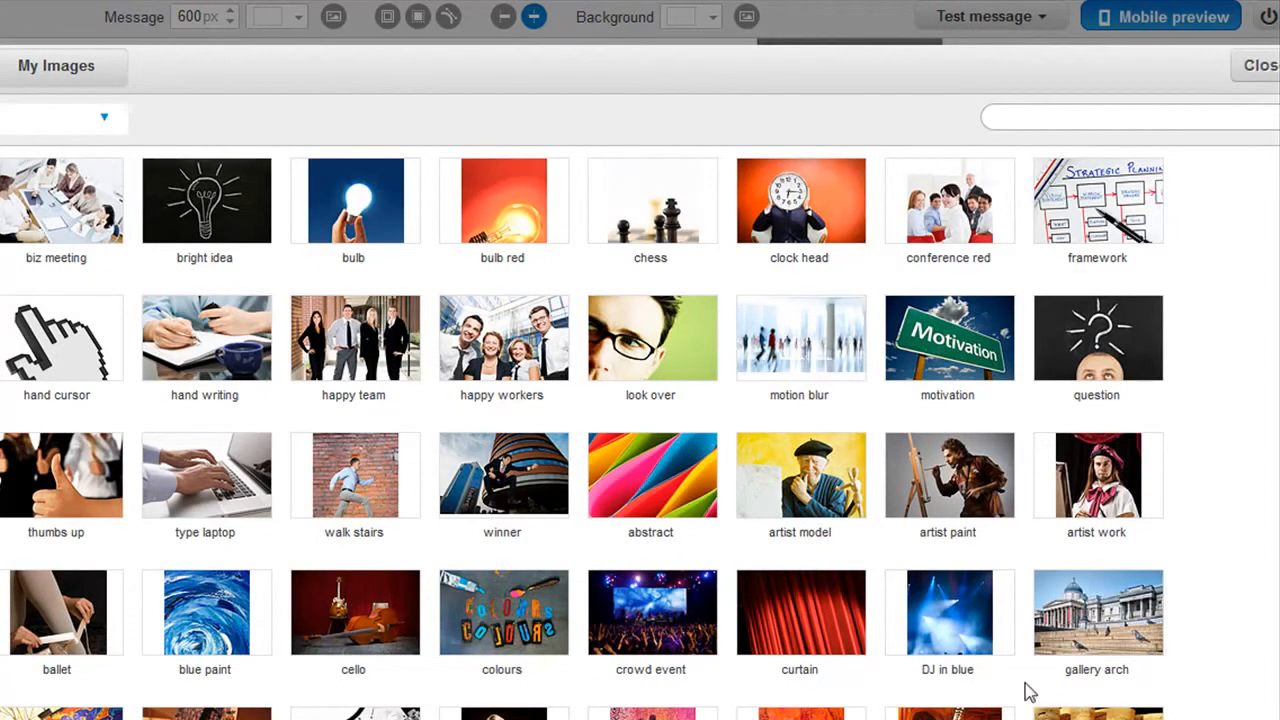
pyautogui.scroll(-1, 1103, 443)
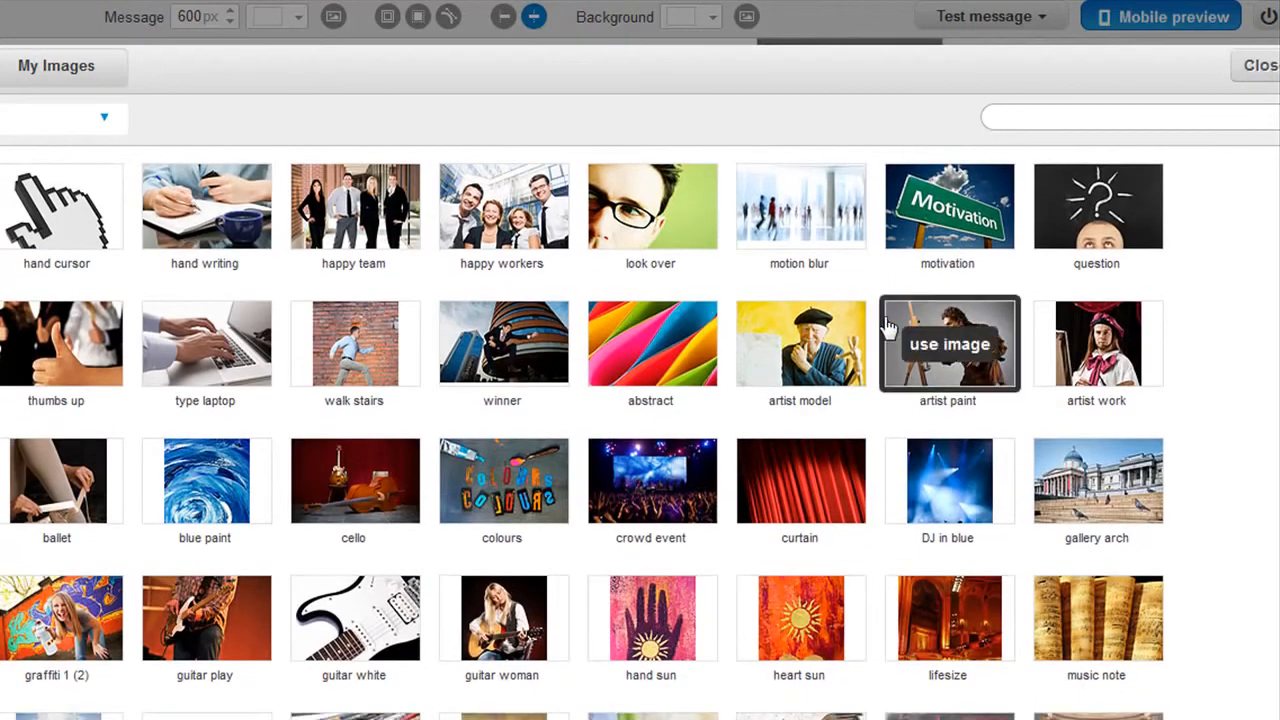
pyautogui.moveTo(823, 358)
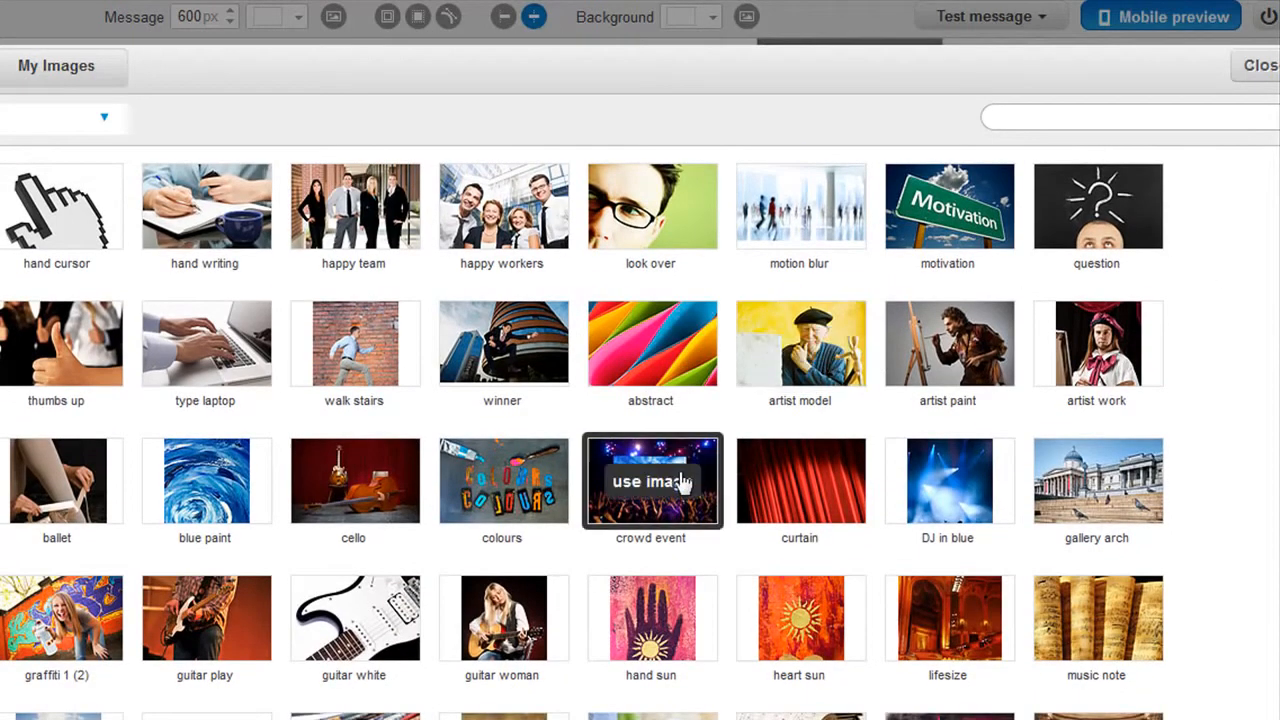
pyautogui.scroll(1, 660, 485)
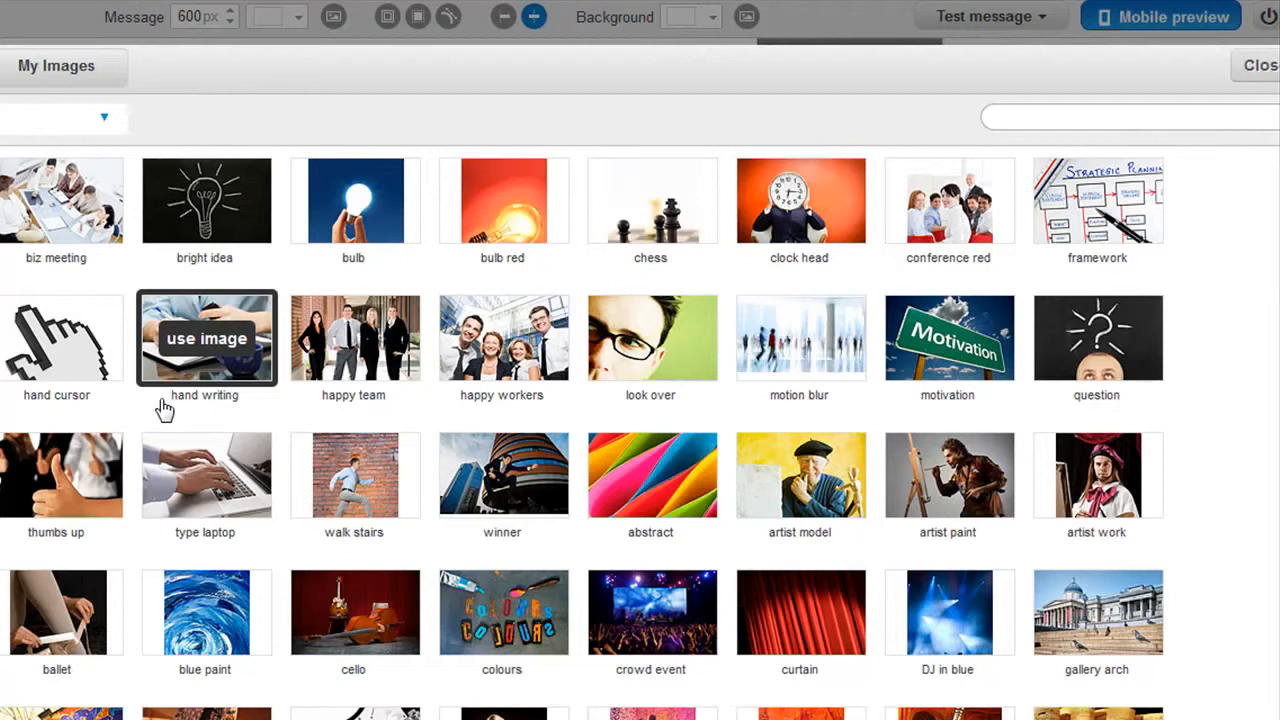
pyautogui.click(58, 72)
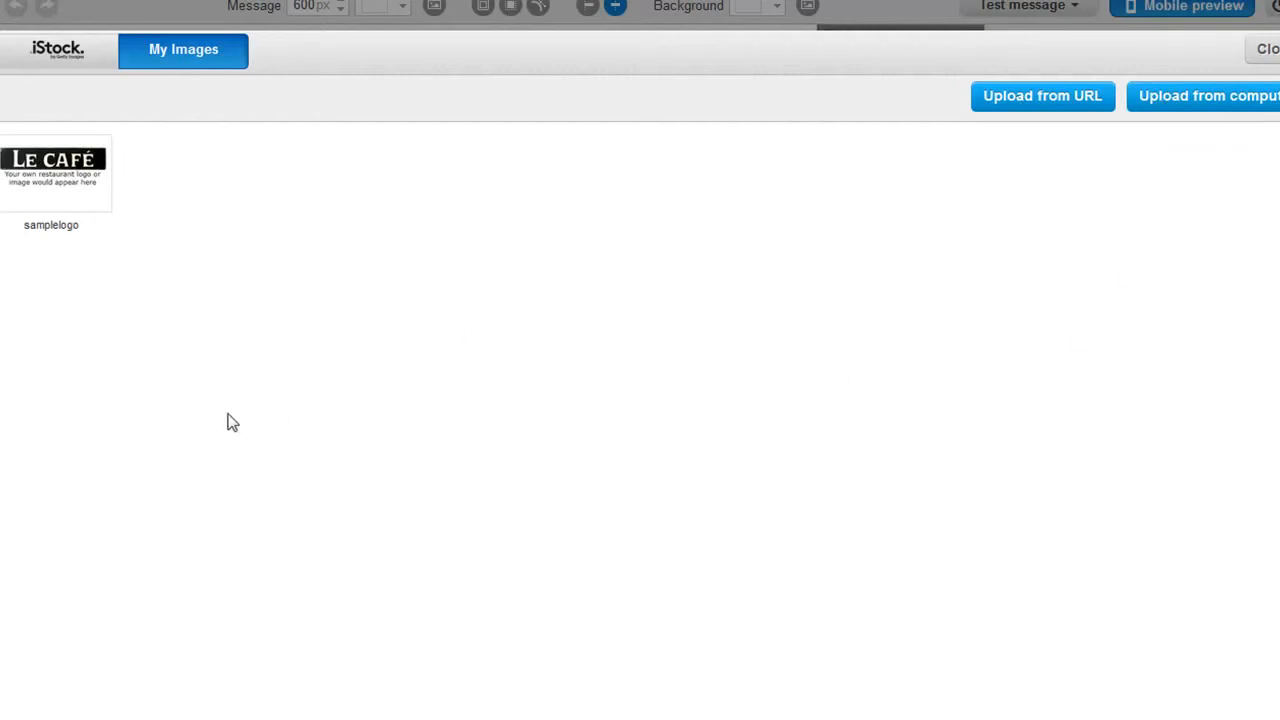
pyautogui.moveTo(10, 230)
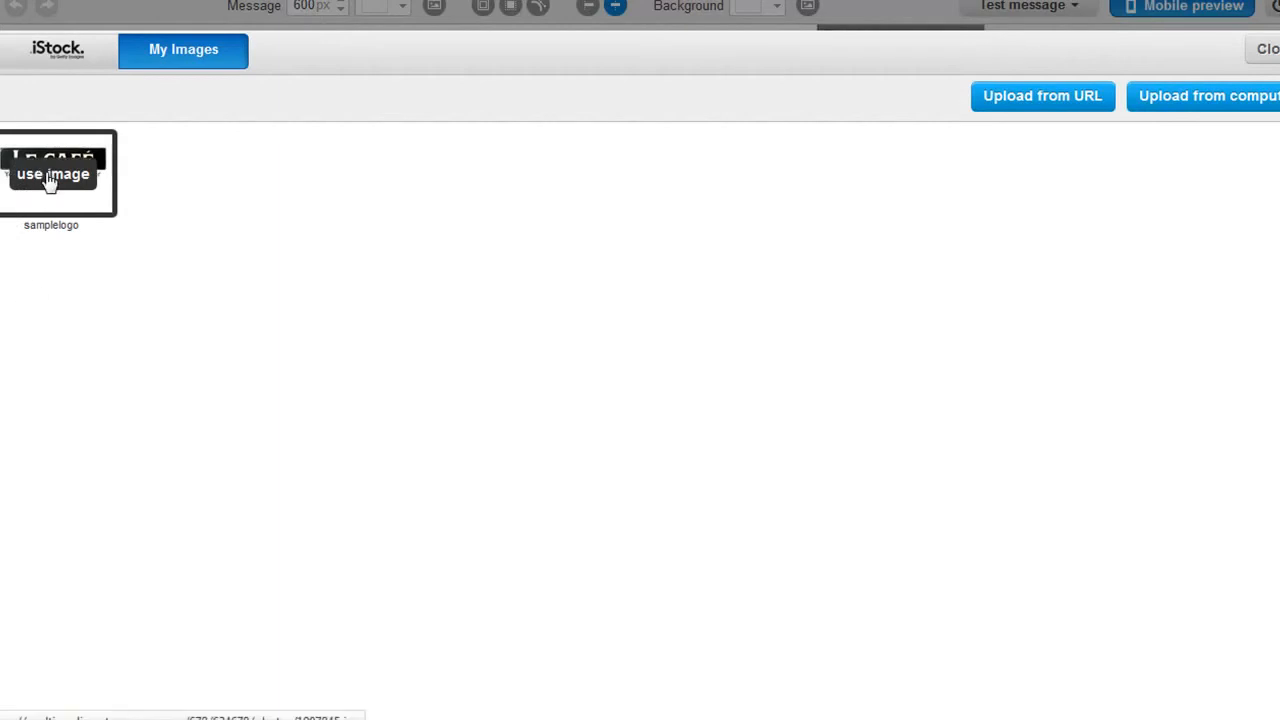
pyautogui.click(46, 176)
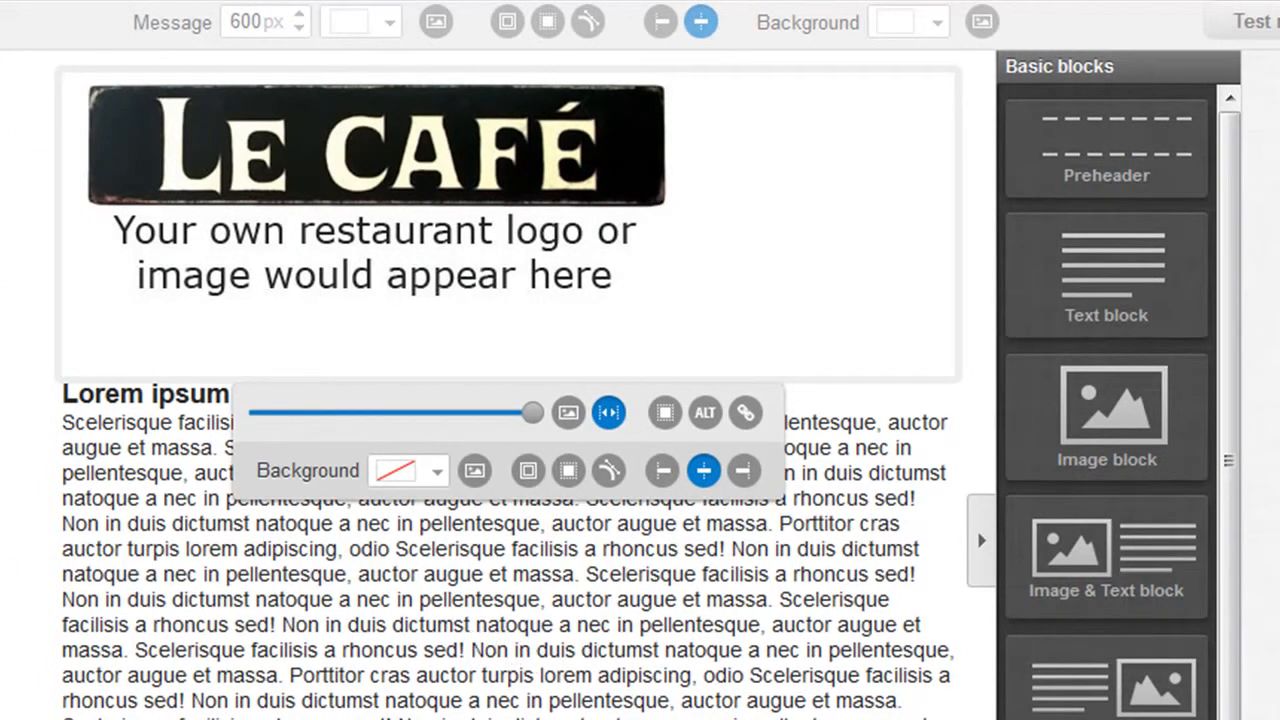
# Insert a blank line between the heading and the body paragraph of the text block.
pyautogui.click(330, 630)
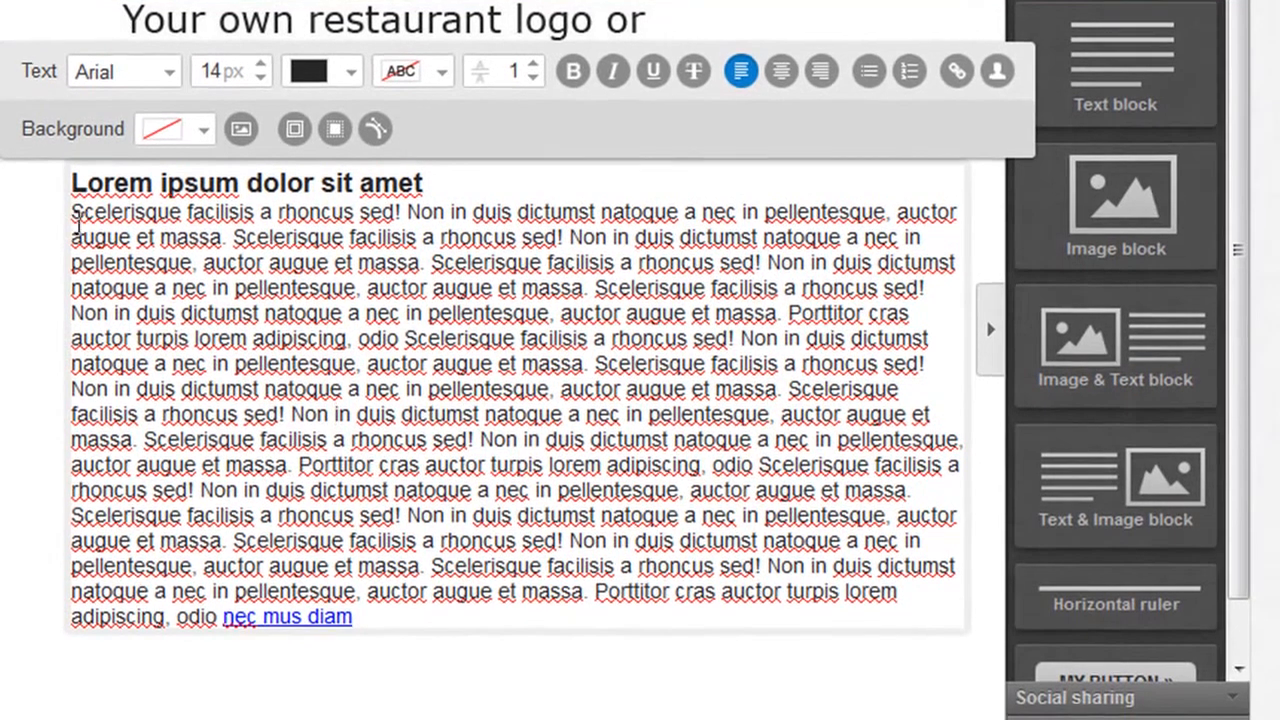
pyautogui.click(76, 222)
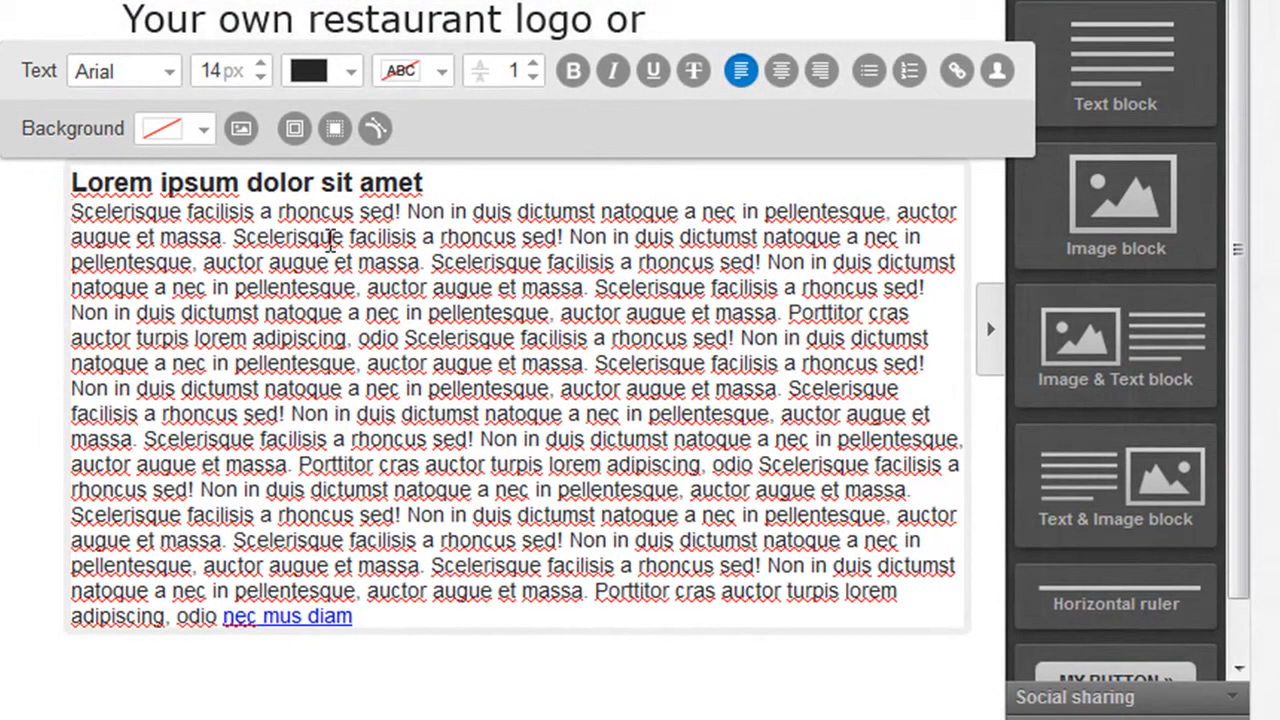
pyautogui.press('Return')
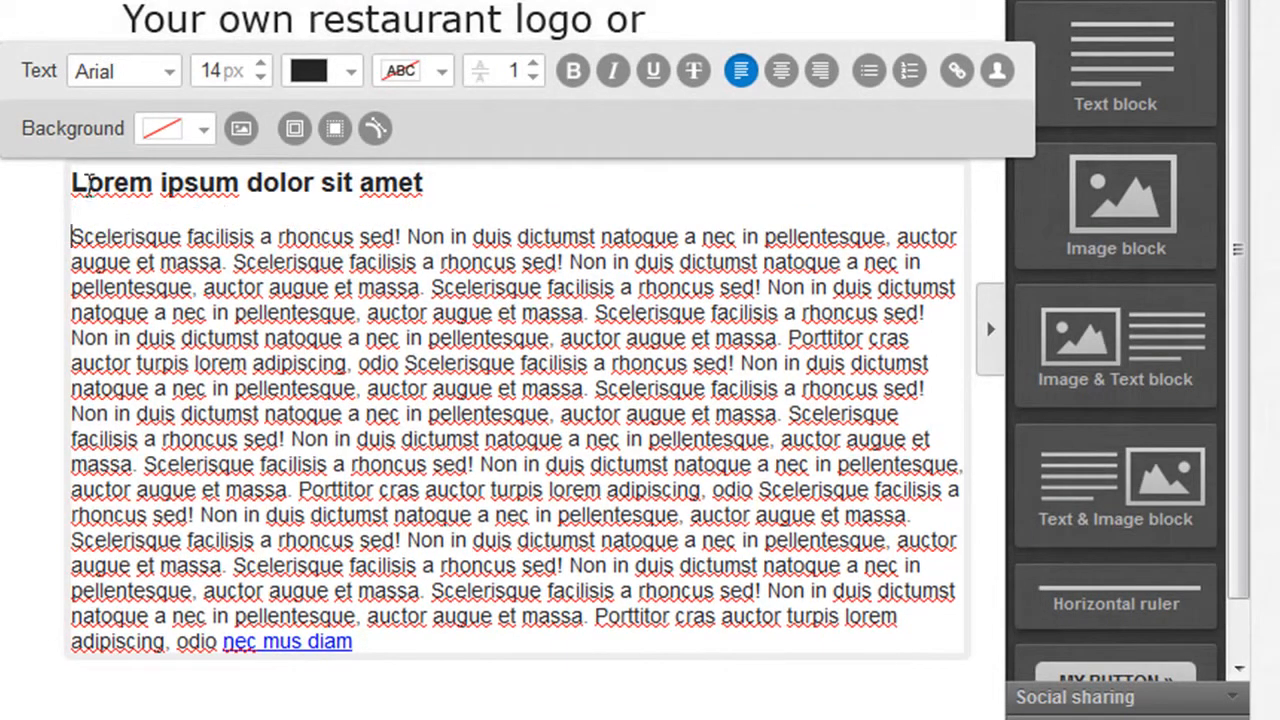
# Replace the text block's placeholder heading with "Your Prize Draw Entry Has Been Received".
pyautogui.click(328, 184)
pyautogui.press('Delete')
pyautogui.press('Delete')
pyautogui.press('Delete')
pyautogui.press('Delete')
pyautogui.press('Delete')
pyautogui.press('Delete')
pyautogui.press('Delete')
pyautogui.press('Delete')
pyautogui.press('Delete')
pyautogui.press('Delete')
pyautogui.press('Delete')
pyautogui.press('Delete')
pyautogui.press('Delete')
pyautogui.press('Delete')
pyautogui.press('Delete')
pyautogui.press('Delete')
pyautogui.press('Delete')
pyautogui.press('Delete')
pyautogui.press('Delete')
pyautogui.press('Delete')
pyautogui.press('Delete')
pyautogui.press('Delete')
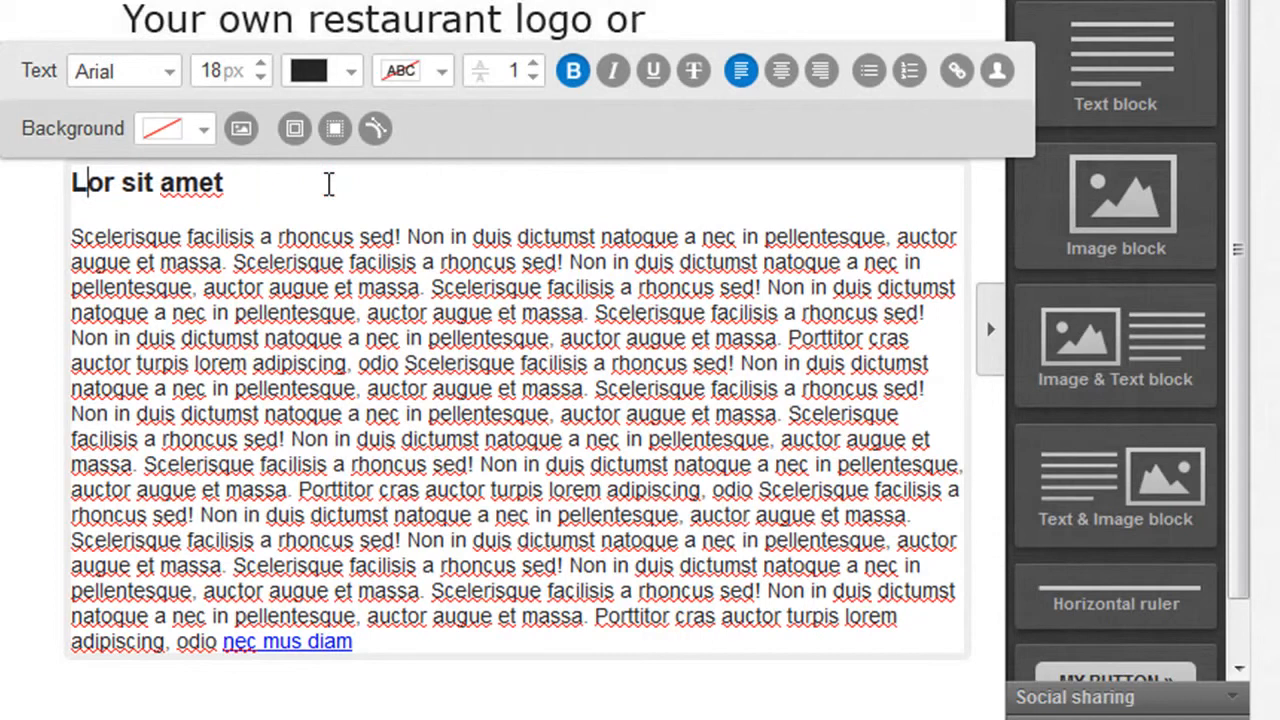
pyautogui.press('Delete')
pyautogui.press('Delete')
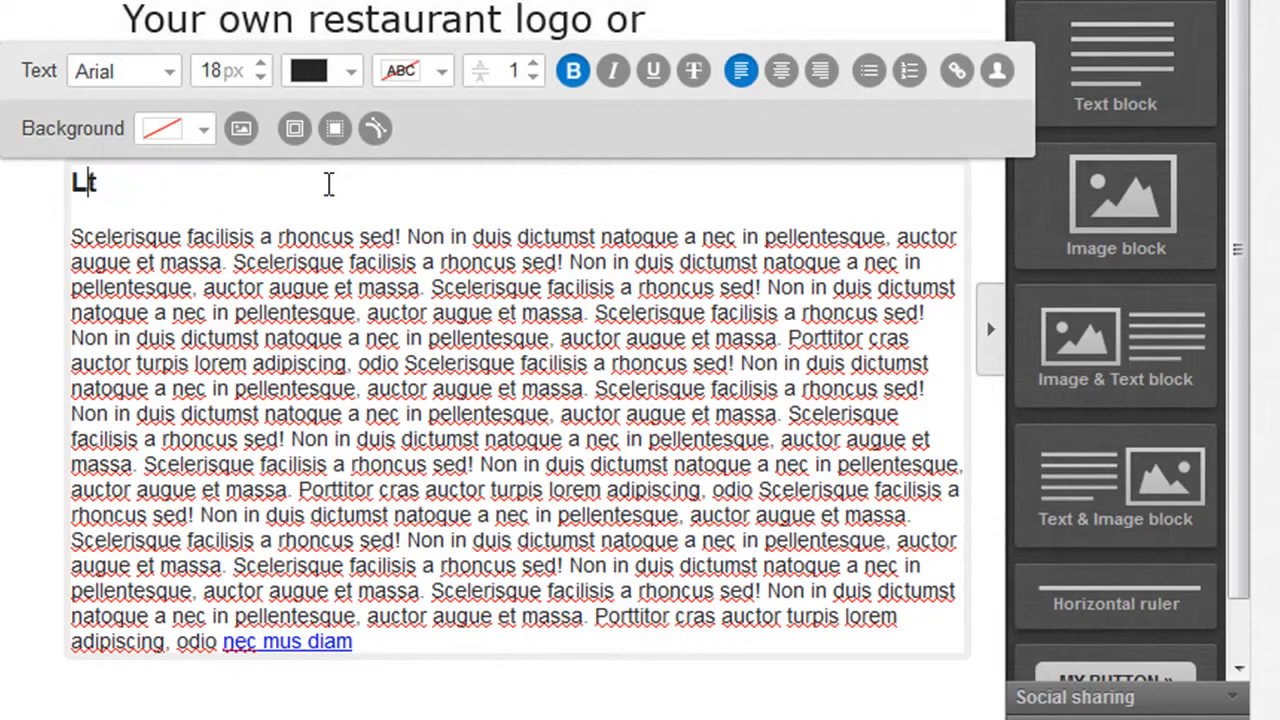
pyautogui.write('Y')
pyautogui.press('Home')
pyautogui.press('Delete')
pyautogui.press('Right')
pyautogui.press('Delete')
pyautogui.write('our')
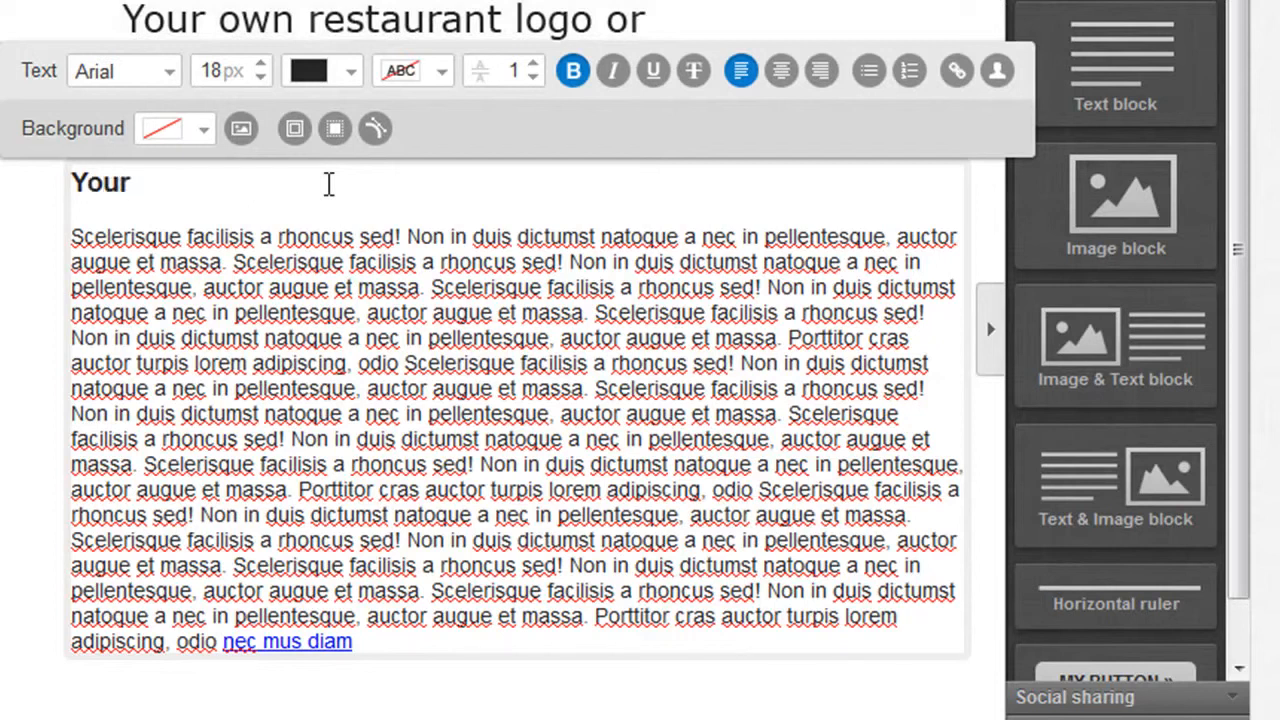
pyautogui.write(' Prize Draw ')
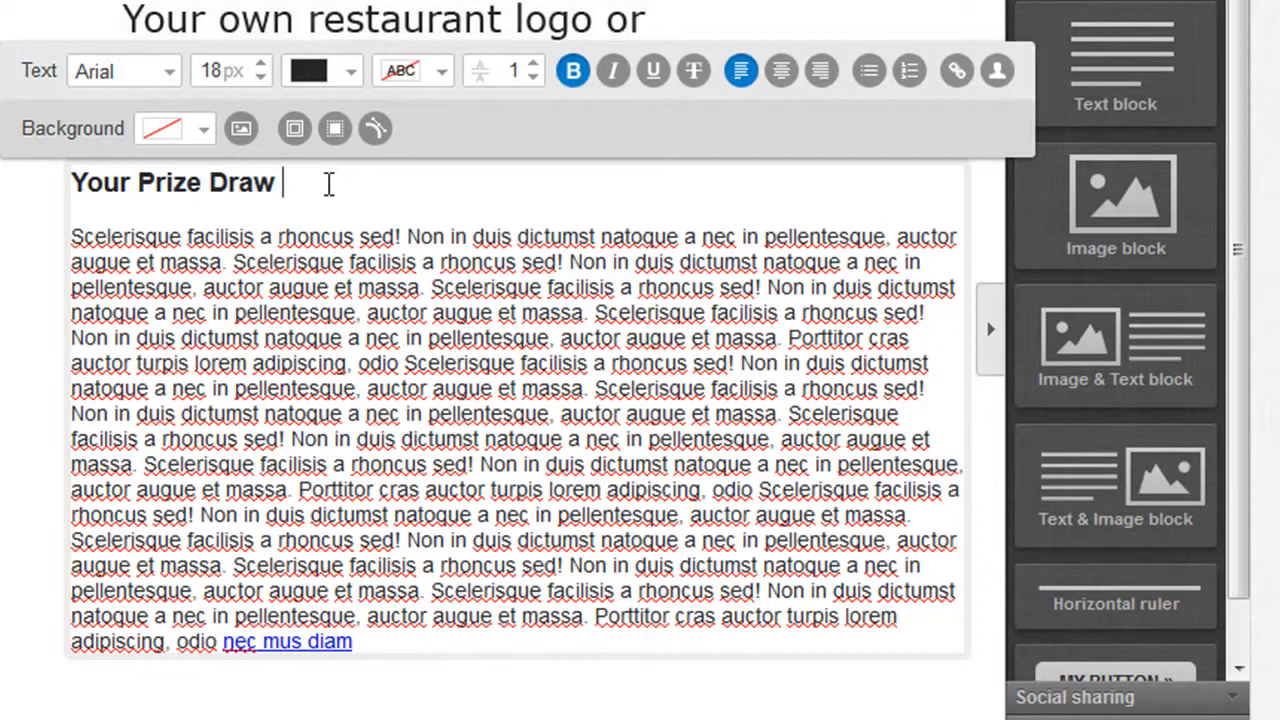
pyautogui.write('Entry Has B')
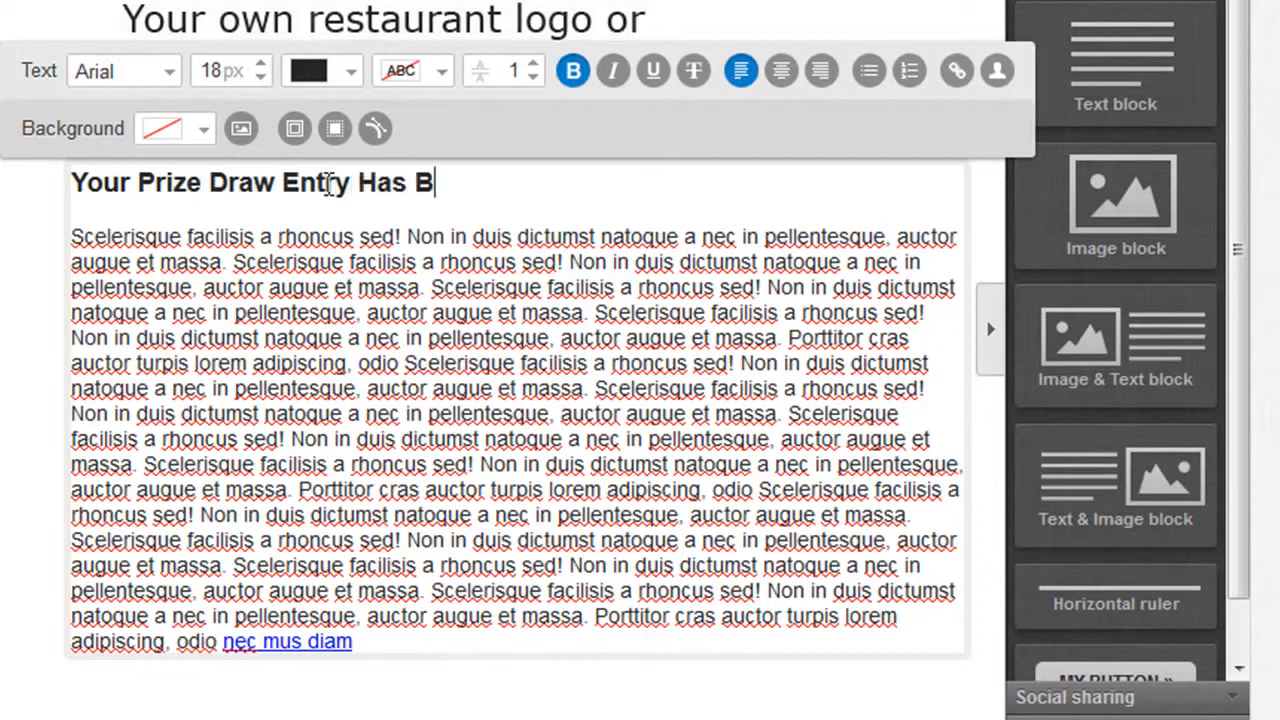
pyautogui.write('een Received')
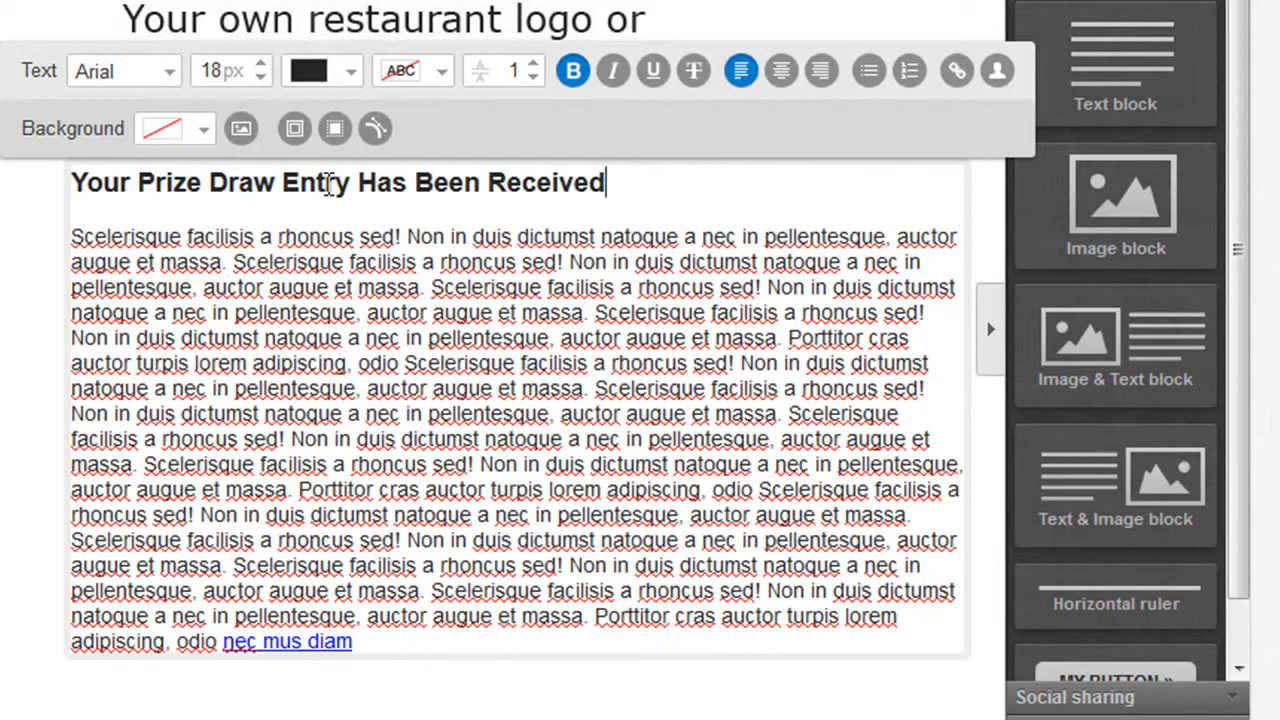
# Delete the placeholder body text after its first two words, through to the link at the end.
pyautogui.click(381, 313)
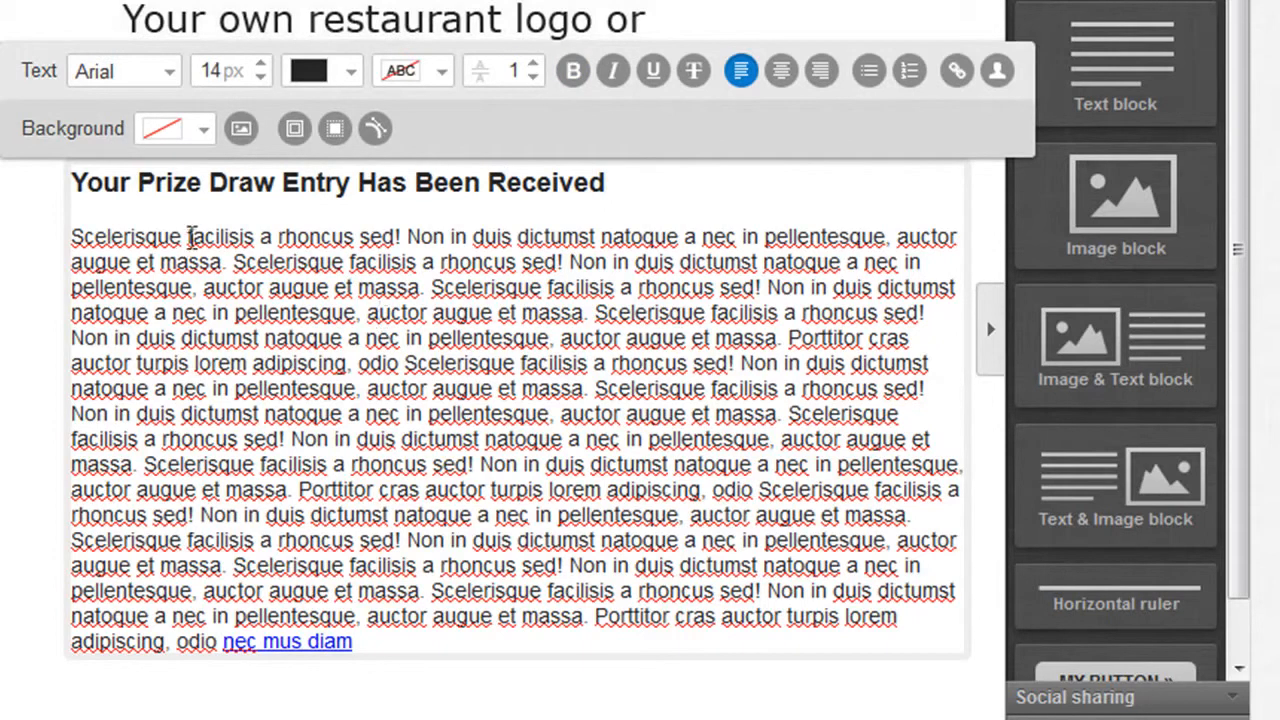
pyautogui.moveTo(260, 237); pyautogui.dragTo(270, 262)
pyautogui.moveTo(373, 402); pyautogui.dragTo(451, 633)
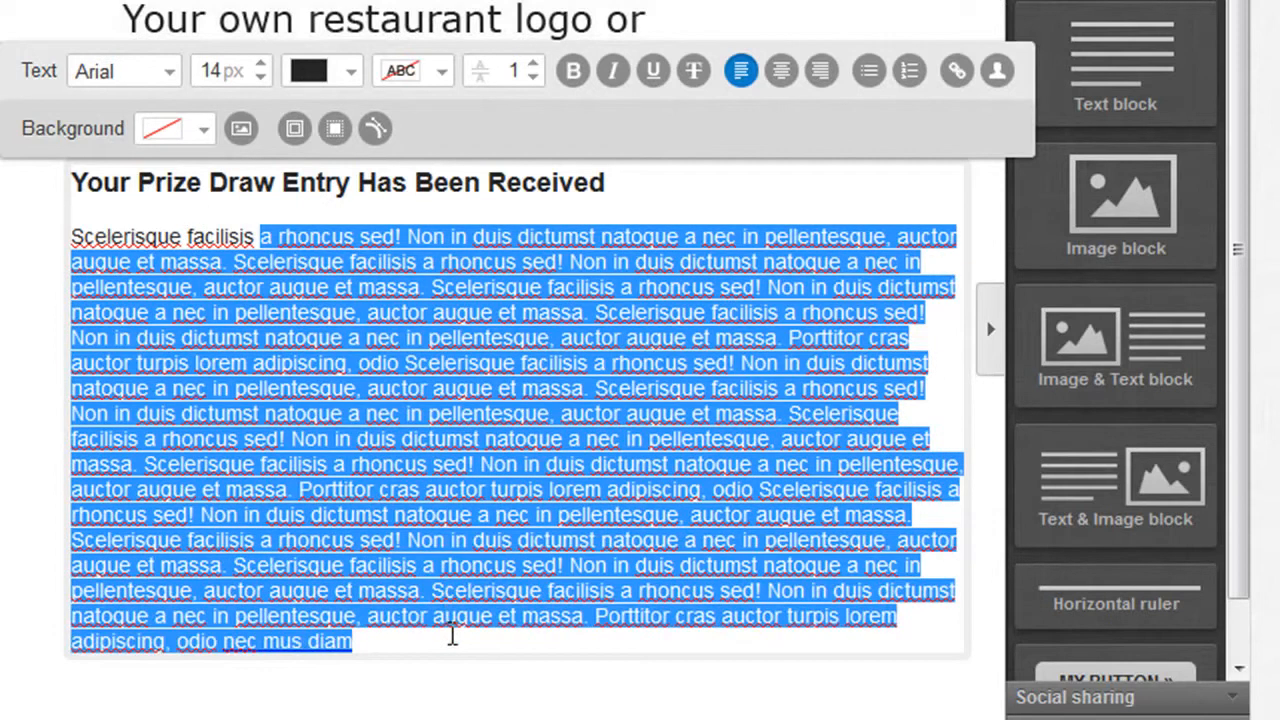
pyautogui.press('Delete')
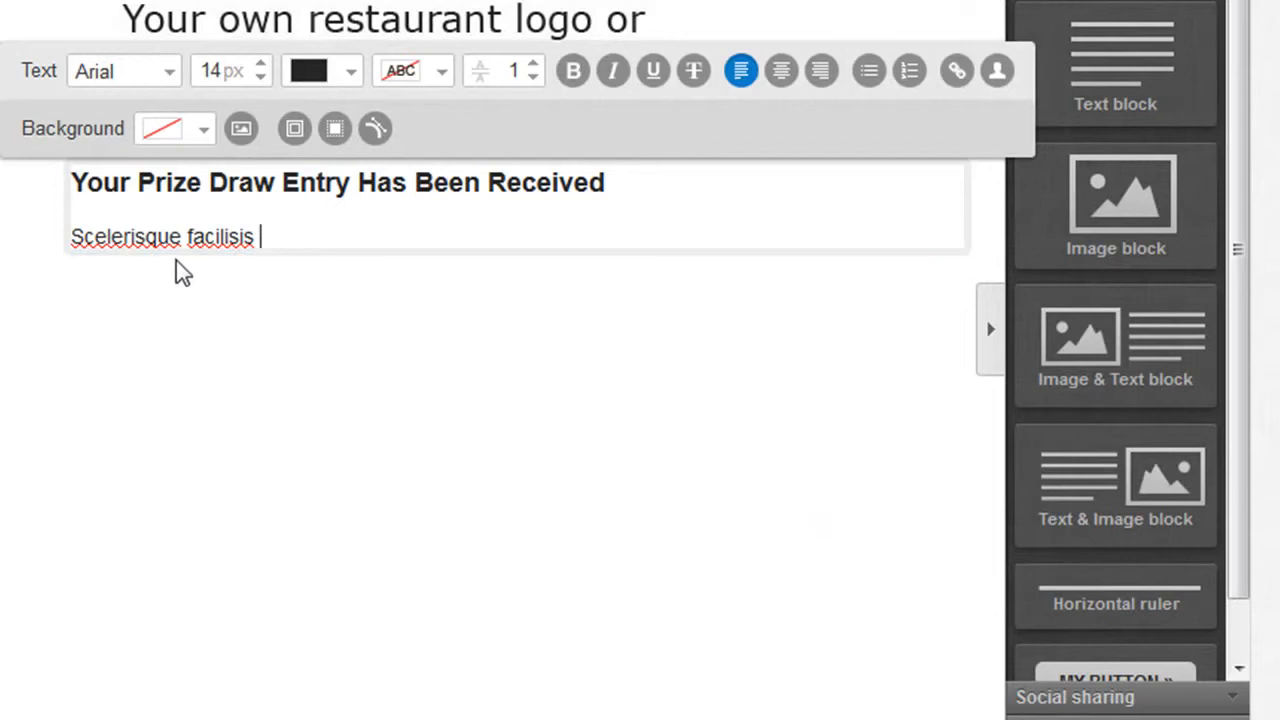
# Replace the remaining placeholder words under the heading with "Hi" followed by a space.
pyautogui.click(189, 237)
pyautogui.write('wwwww')
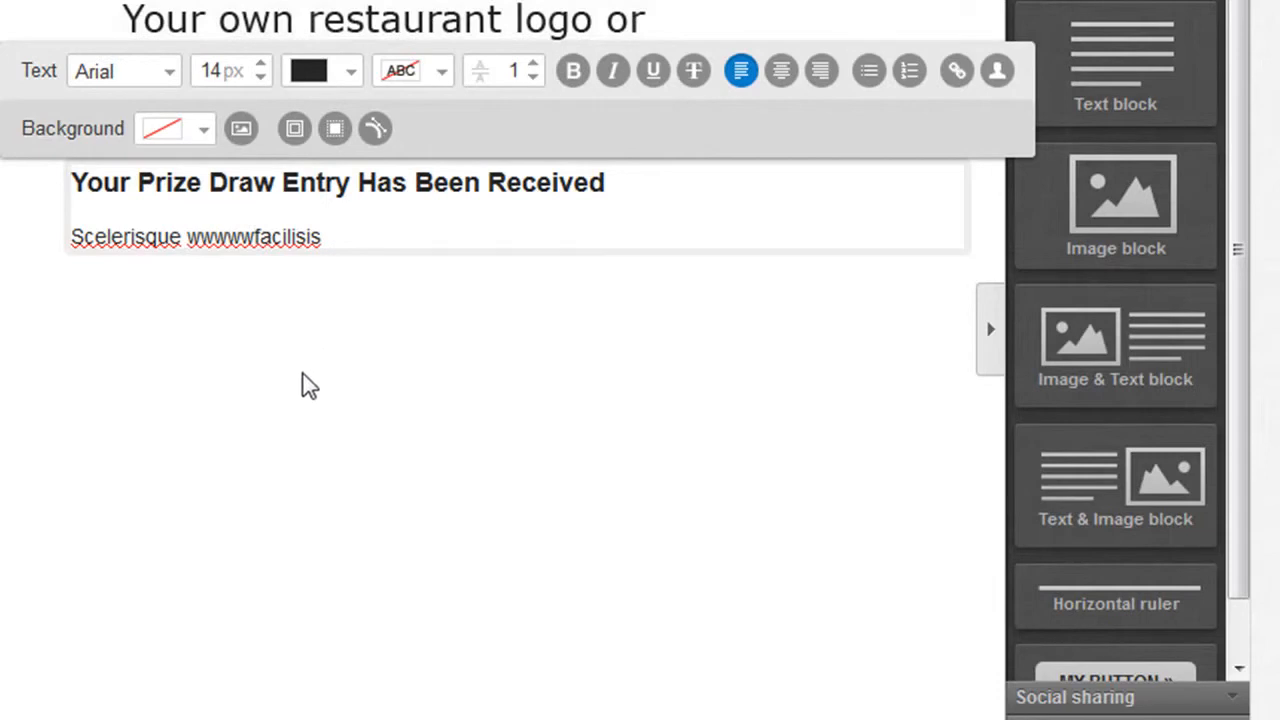
pyautogui.click(190, 236)
pyautogui.write('Hi')
pyautogui.press('Left')
pyautogui.press('Left')
pyautogui.press('BackSpace')
pyautogui.press('BackSpace')
pyautogui.press('BackSpace')
pyautogui.press('BackSpace')
pyautogui.press('BackSpace')
pyautogui.press('BackSpace')
pyautogui.press('BackSpace')
pyautogui.press('BackSpace')
pyautogui.press('BackSpace')
pyautogui.press('BackSpace')
pyautogui.press('BackSpace')
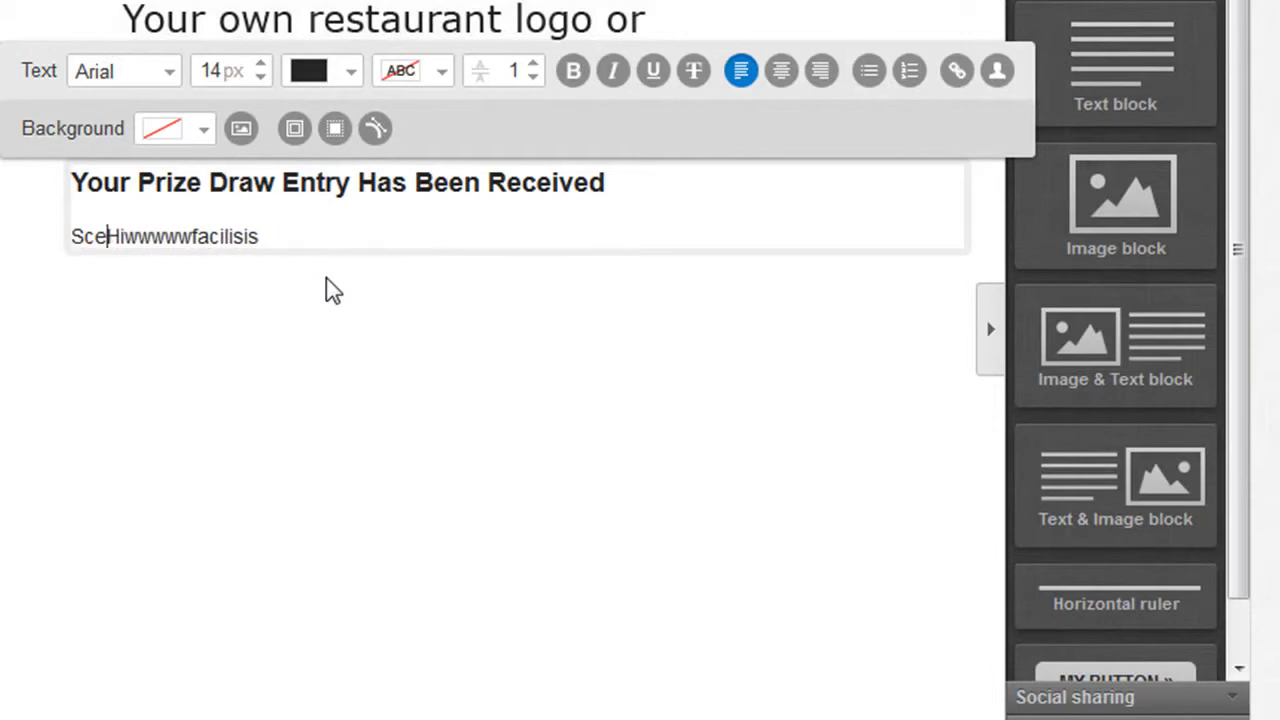
pyautogui.press('BackSpace')
pyautogui.press('Right')
pyautogui.press('Right')
pyautogui.press('Delete')
pyautogui.press('Delete')
pyautogui.press('Delete')
pyautogui.press('Delete')
pyautogui.press('Delete')
pyautogui.press('Delete')
pyautogui.press('Delete')
pyautogui.press('Delete')
pyautogui.press('Delete')
pyautogui.press('Delete')
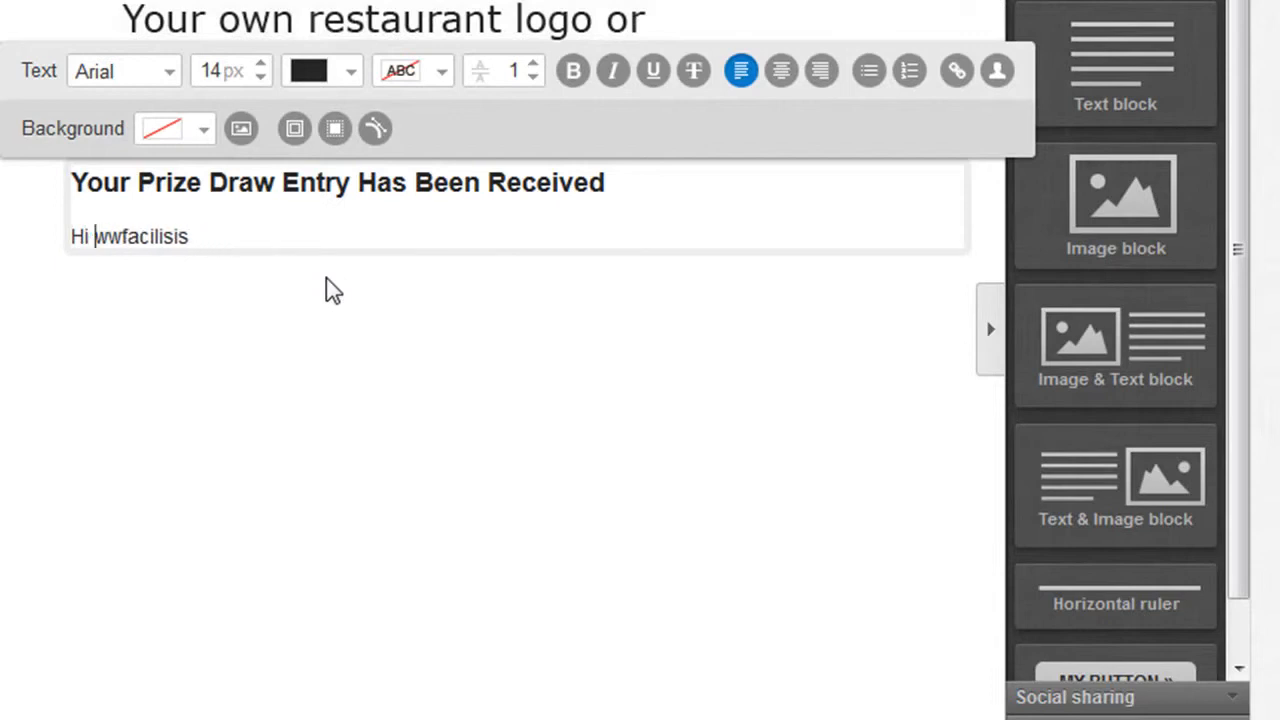
pyautogui.press('Delete')
pyautogui.press('Delete')
pyautogui.press('Delete')
pyautogui.press('Delete')
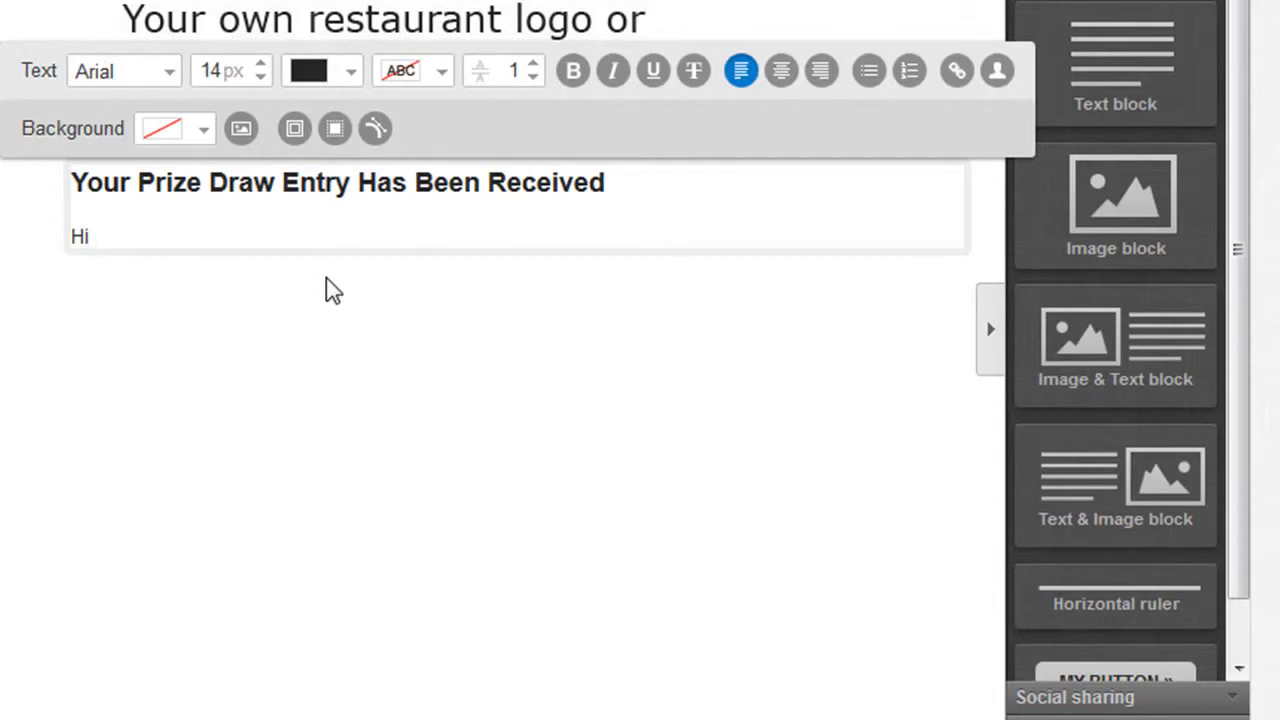
# Complete the greeting with the [[firstname]] personalization code and a comma, and start a new paragraph below it.
pyautogui.write('[[first')
pyautogui.write('nam')
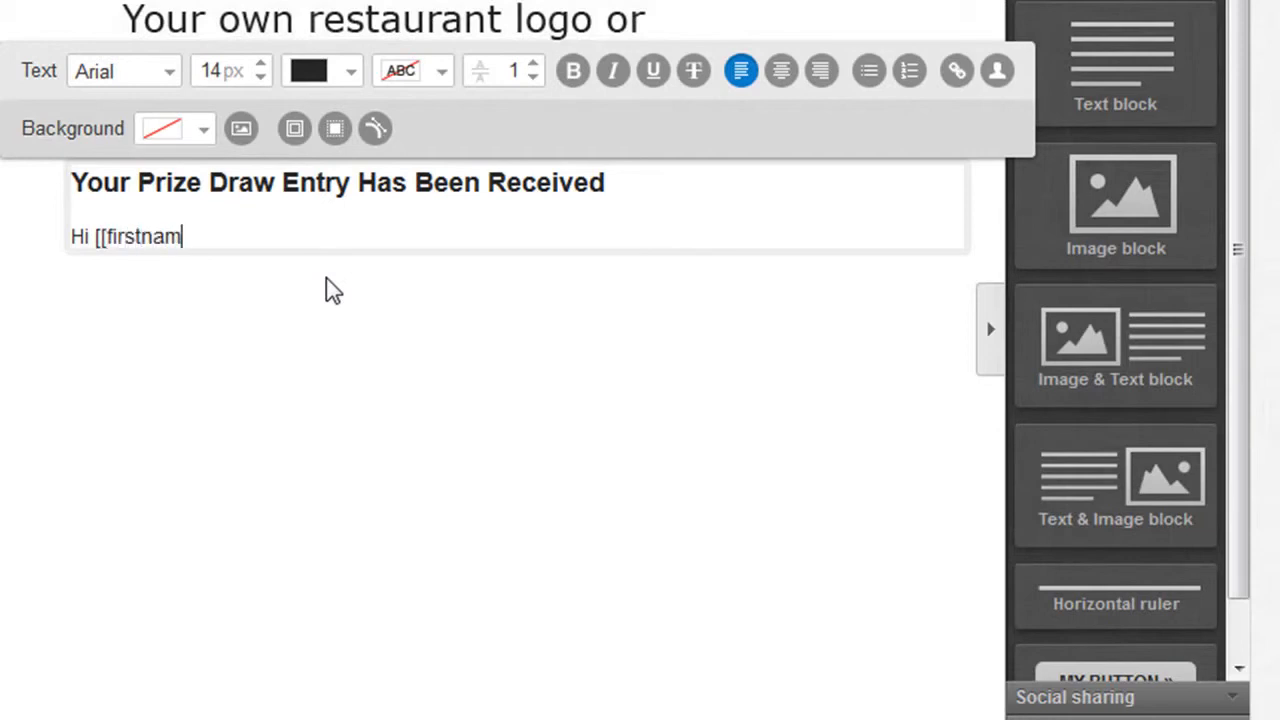
pyautogui.write('e]],')
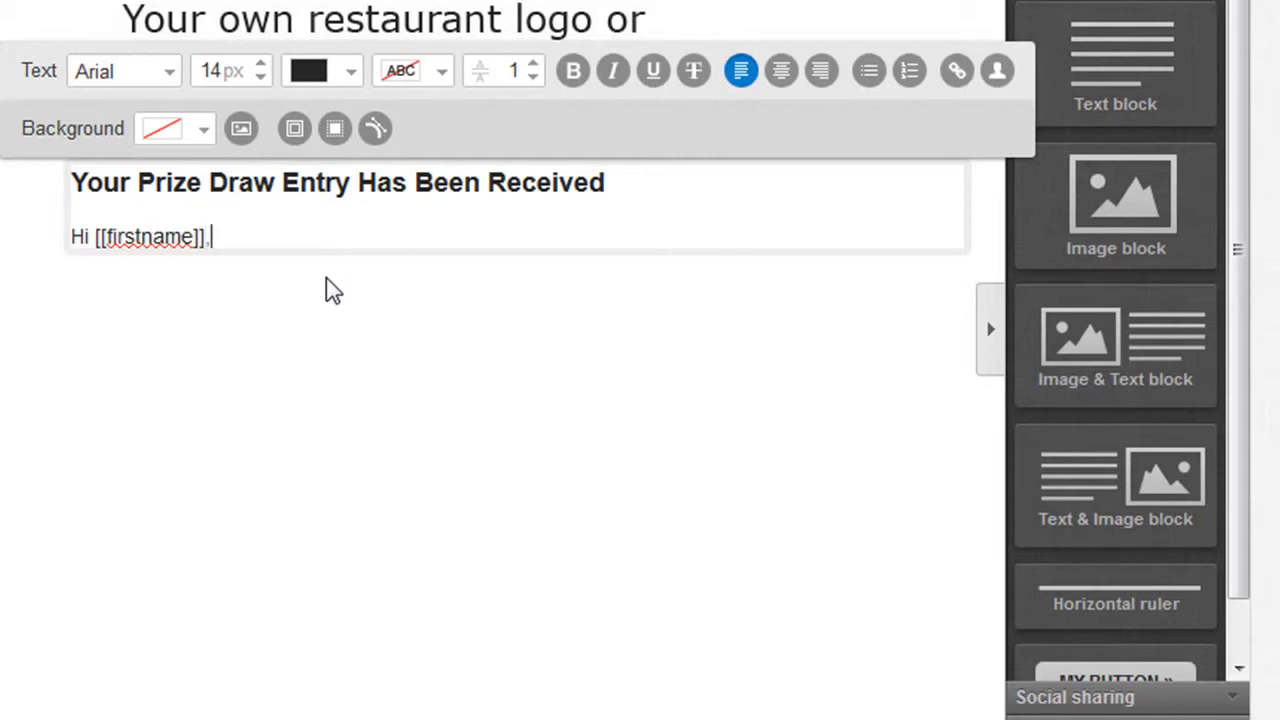
pyautogui.press('Return')
pyautogui.press('Return')
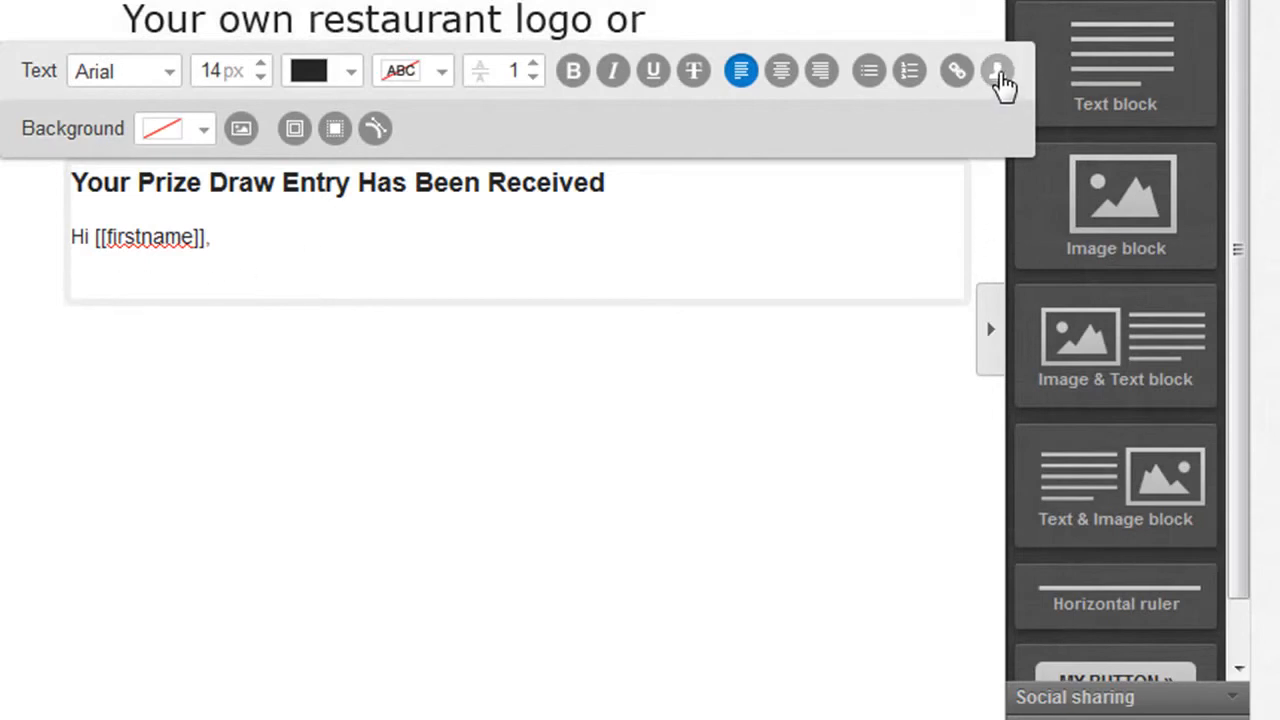
# Start a trial "Hi" line below the greeting, bring up the contact data fields available for it, and remove the line's text.
pyautogui.press('Return')
pyautogui.press('Return')
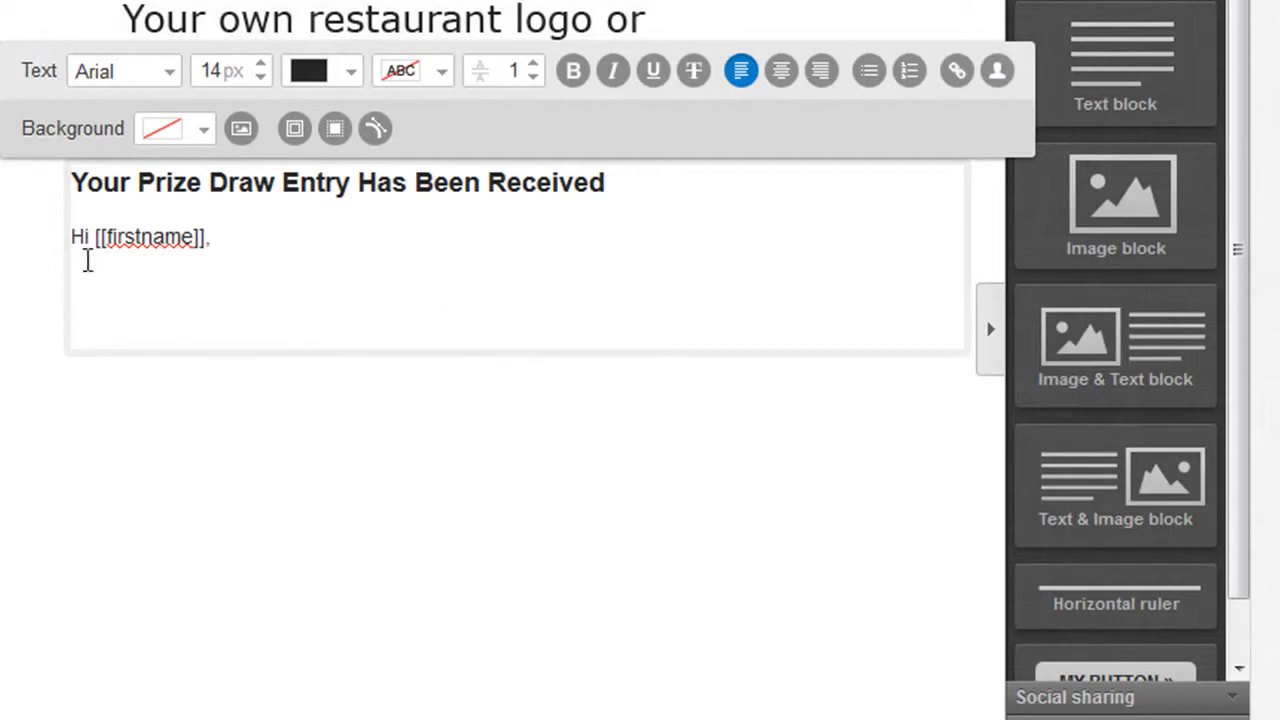
pyautogui.write('Hi')
pyautogui.click(997, 78)
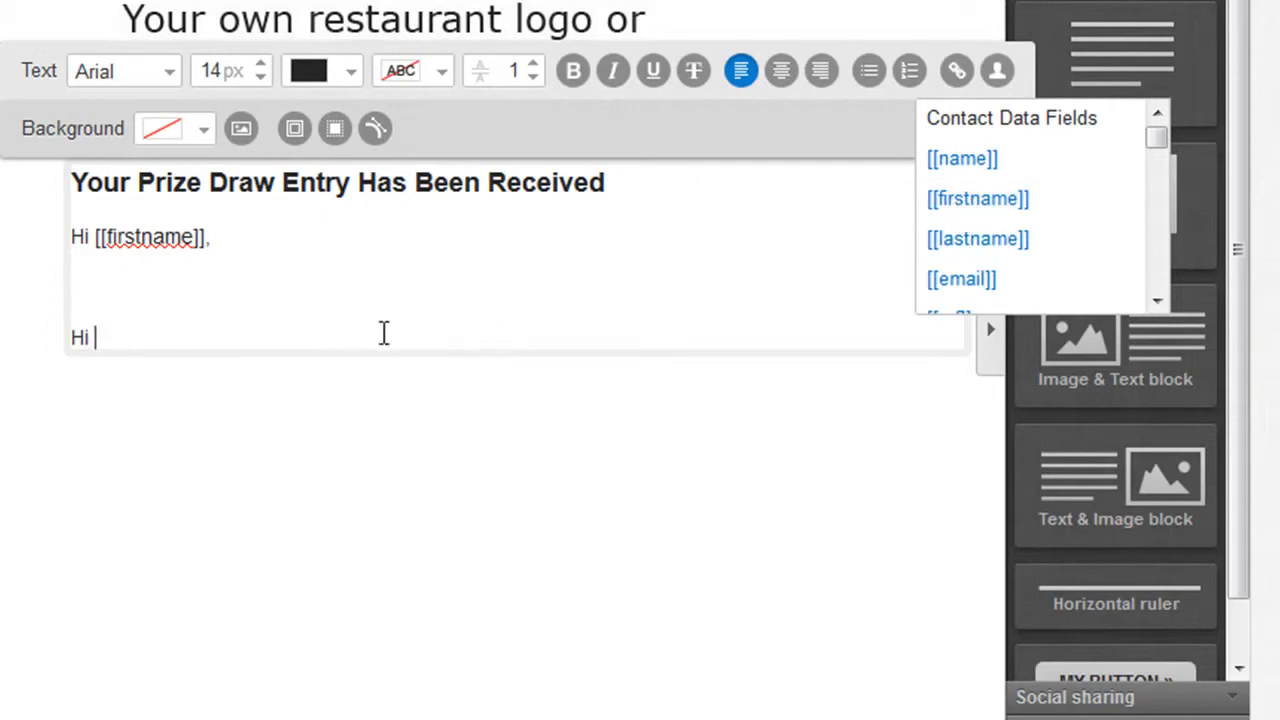
pyautogui.press('BackSpace')
pyautogui.press('BackSpace')
pyautogui.click(77, 280)
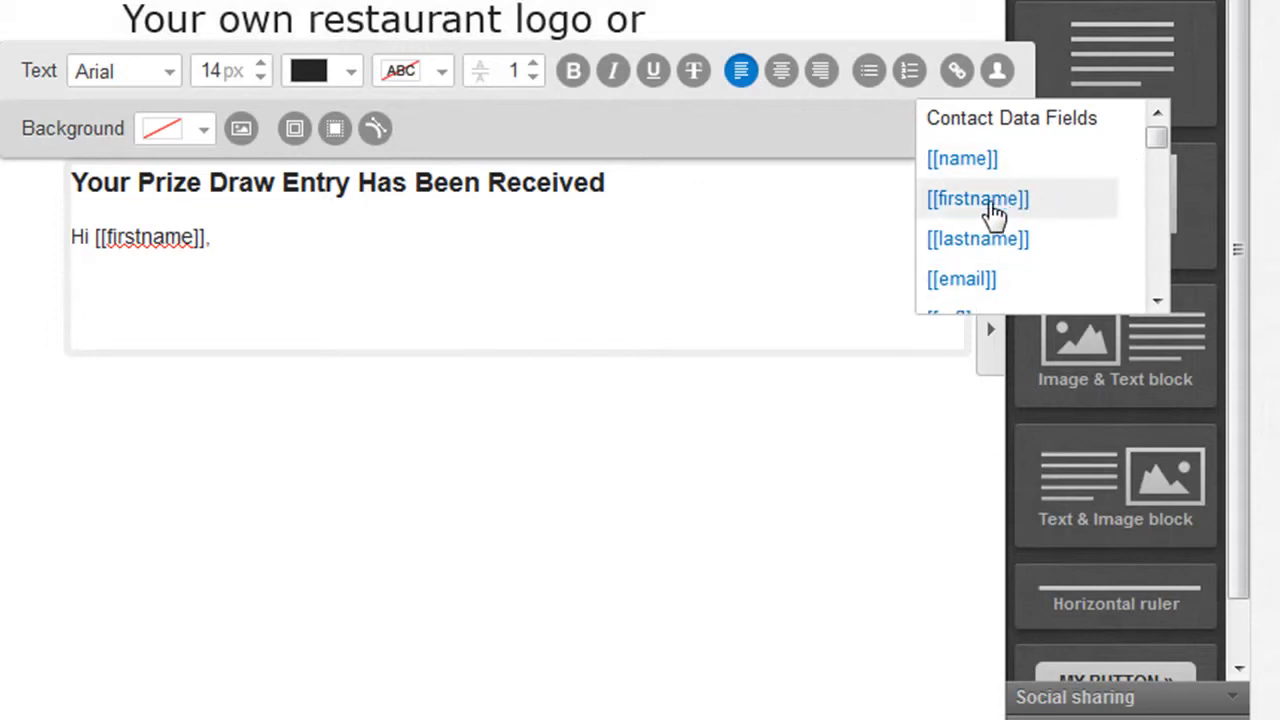
pyautogui.press('Return')
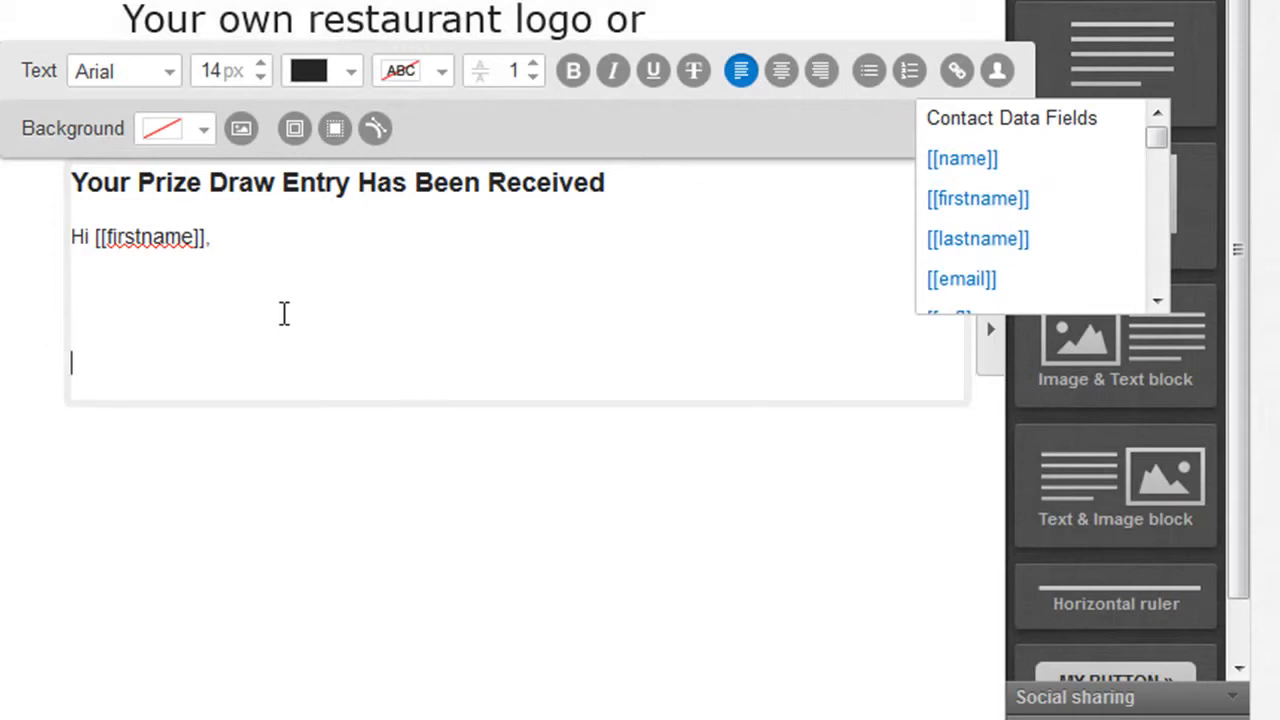
# Paste the prepared prize draw confirmation message, signed XYZ Restaurant, below the greeting after one blank line.
pyautogui.click(103, 620)
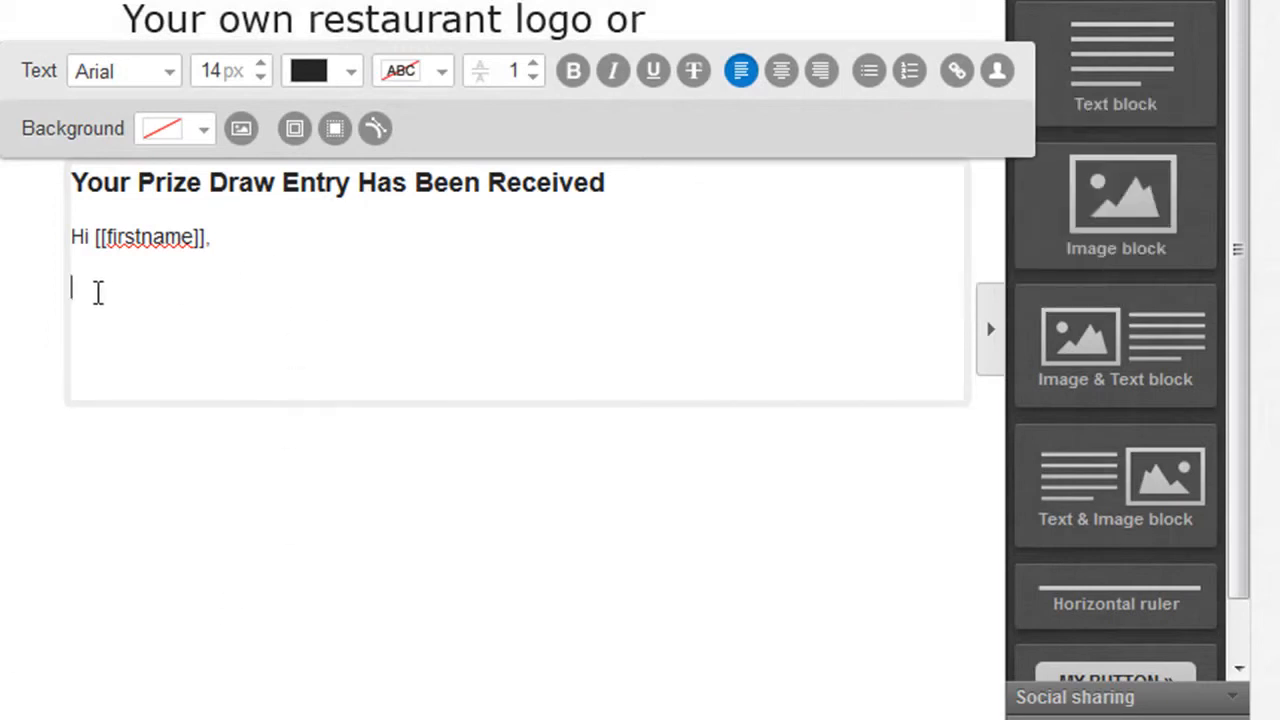
pyautogui.click(203, 281)
pyautogui.write('This email is to confirm that your entry into the XYZ Restaurant prize draw has been received. We will be in touch again if you are one of the lucky winners.  If you have shared the draw with your friends, you will receive 5 extra entries into the draw for every friend that enters too. You can return at any time to This Page to see how many entries you have got, or to tell more friends about the draw.  The more friends you tell, the more chance you have of winning the meal for two.  Good luck in the prize draw.  Best regards, XYZ Restaurant')
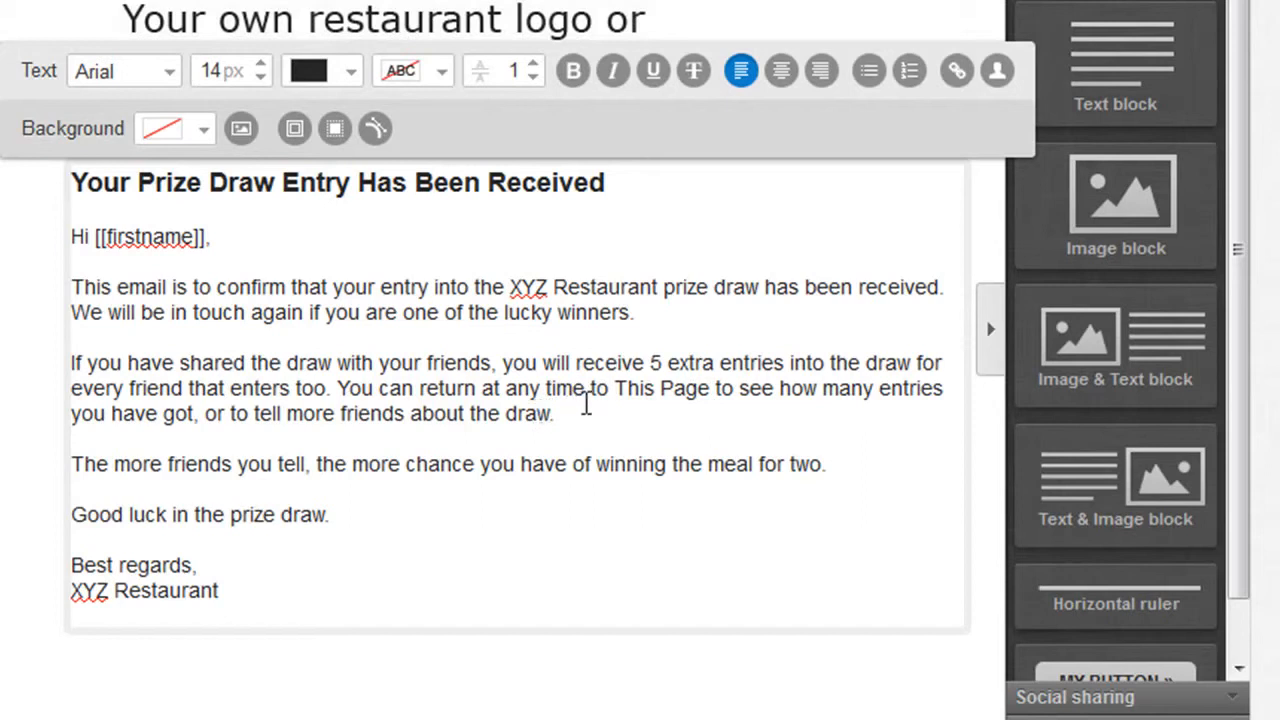
pyautogui.moveTo(711, 388); pyautogui.dragTo(615, 390)
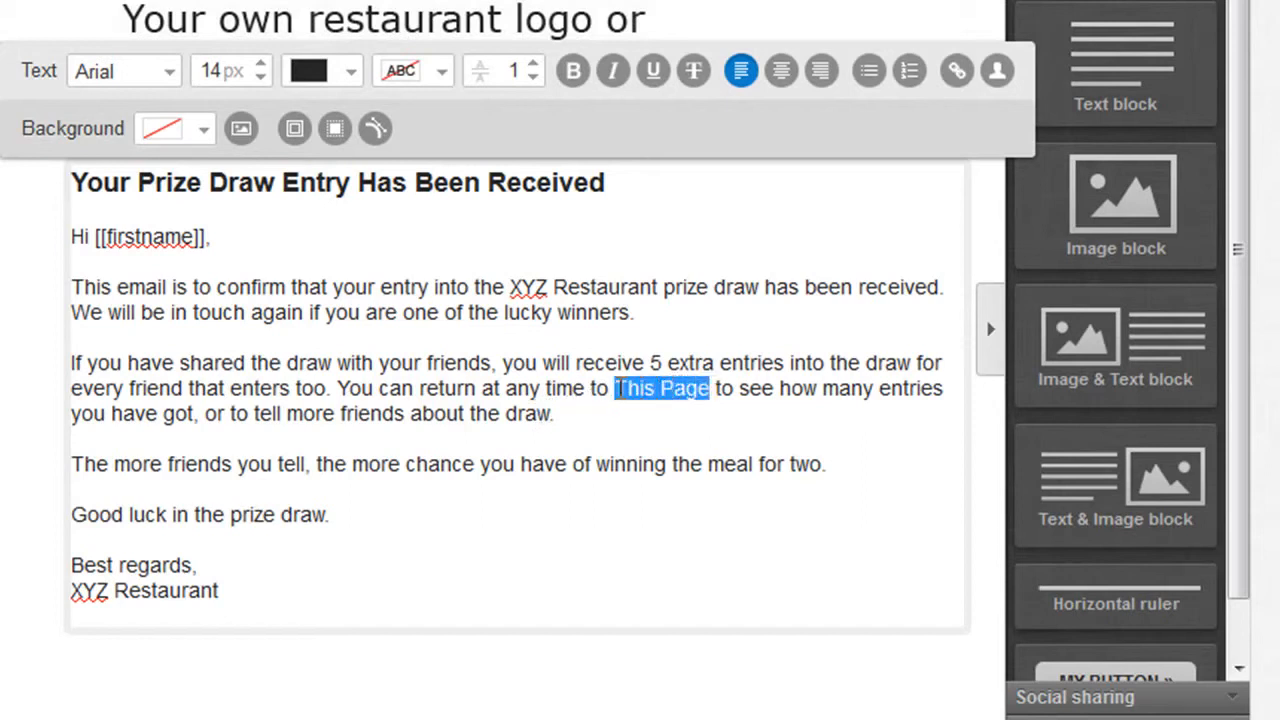
pyautogui.click(955, 71)
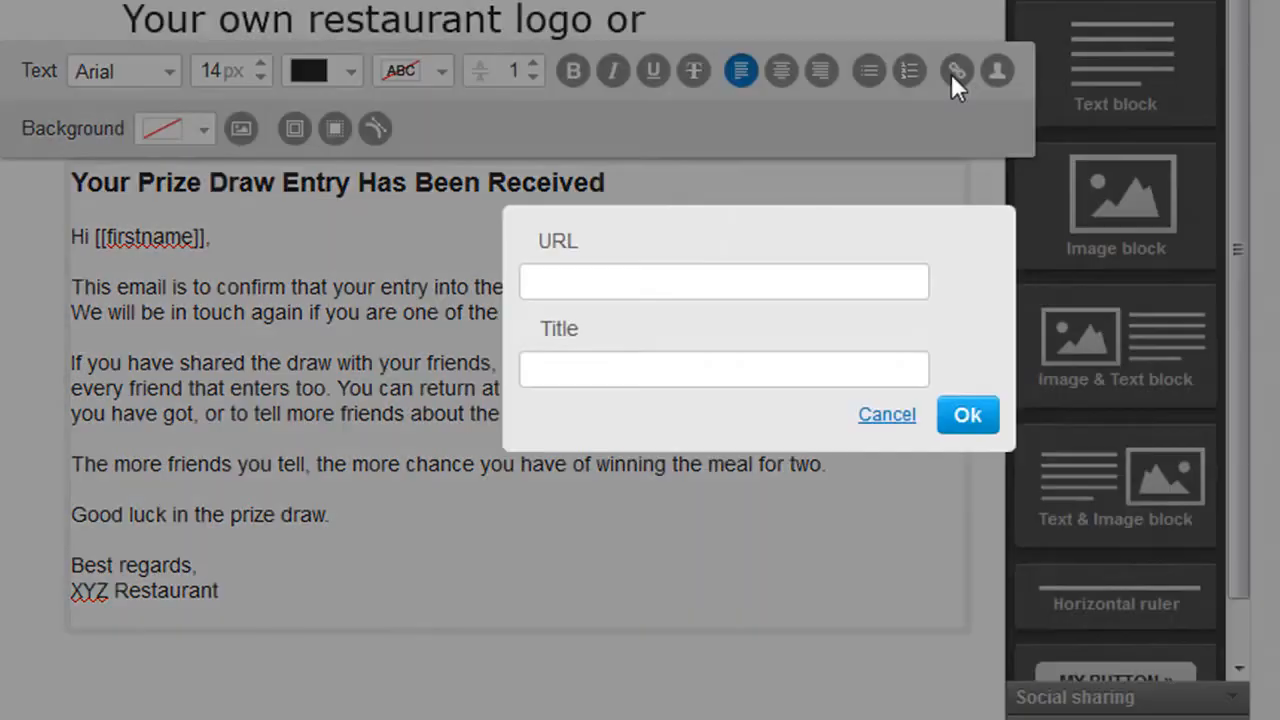
pyautogui.click(643, 278)
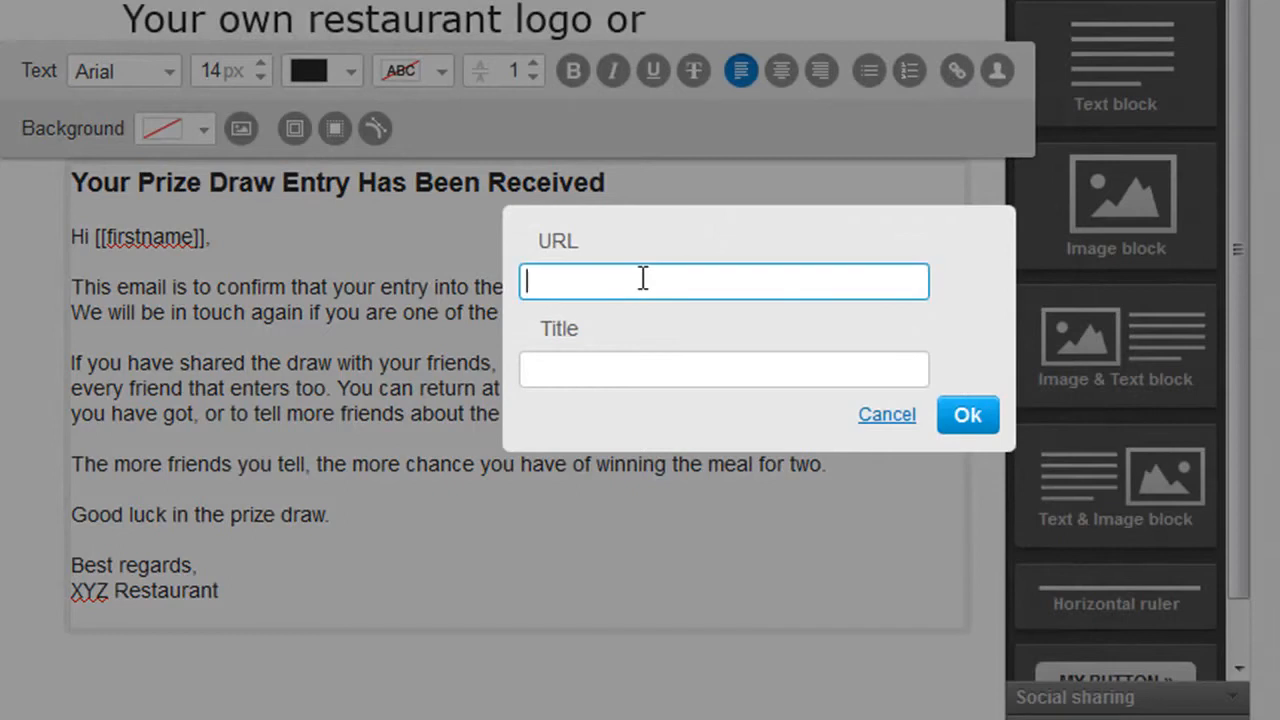
pyautogui.write('http://www.yourwebsite.co.uk')
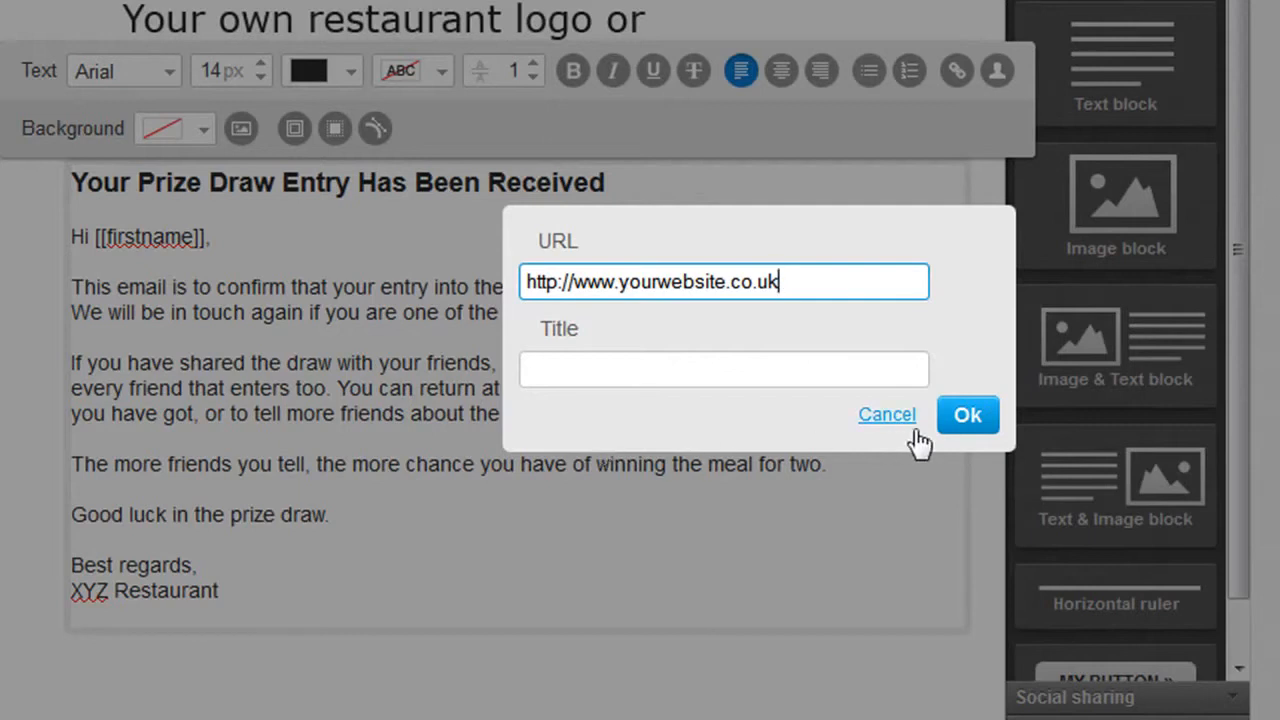
pyautogui.click(966, 420)
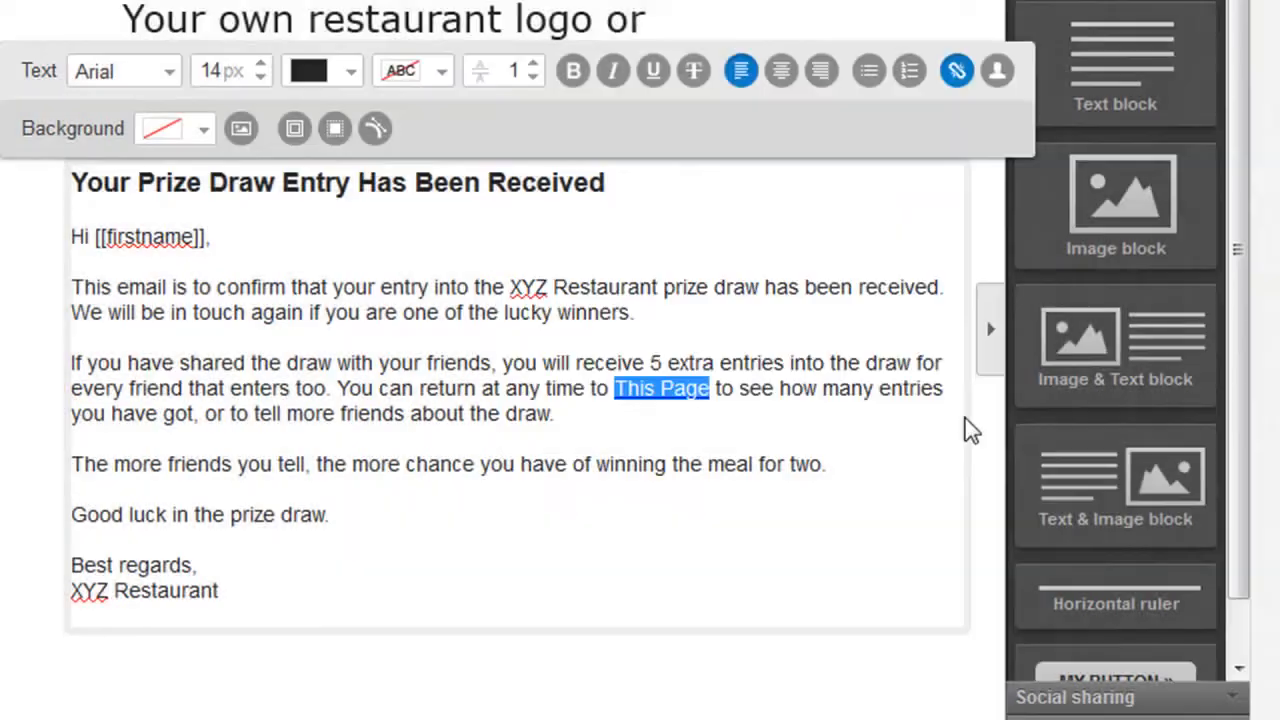
pyautogui.click(796, 437)
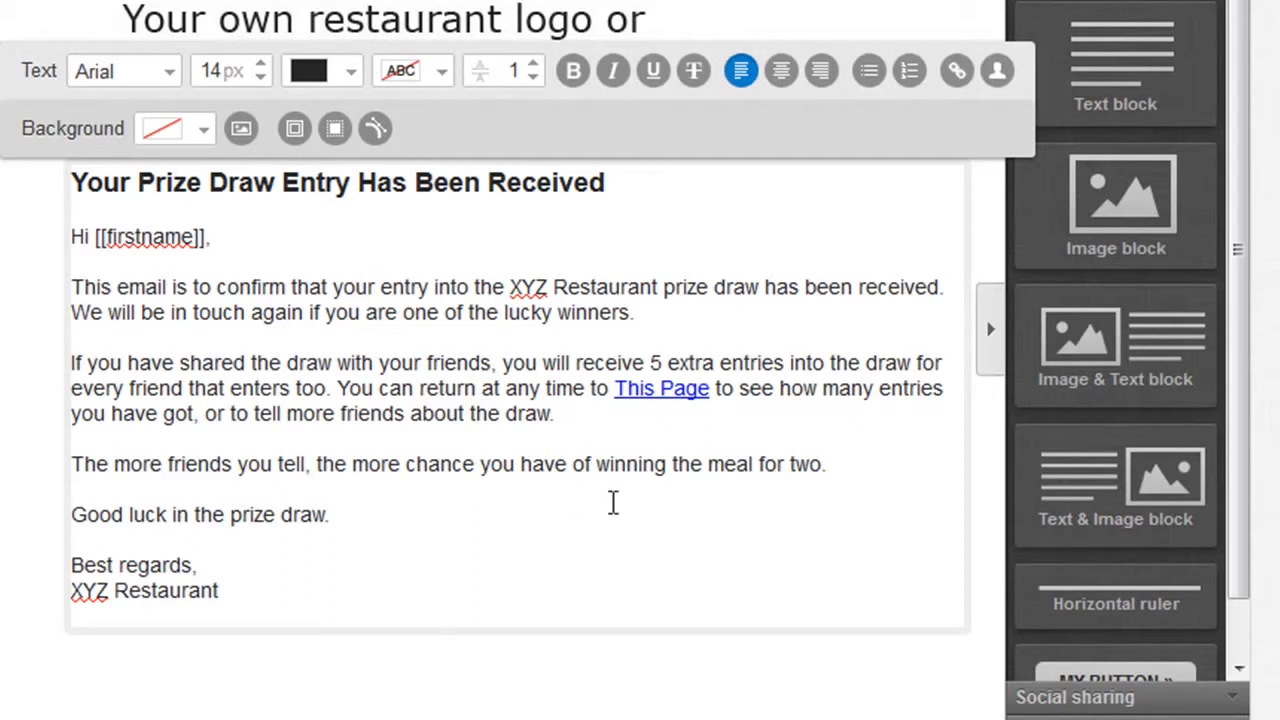
# Add a button block directly below the text block and open it for editing.
pyautogui.moveTo(1240, 482); pyautogui.dragTo(1242, 557)
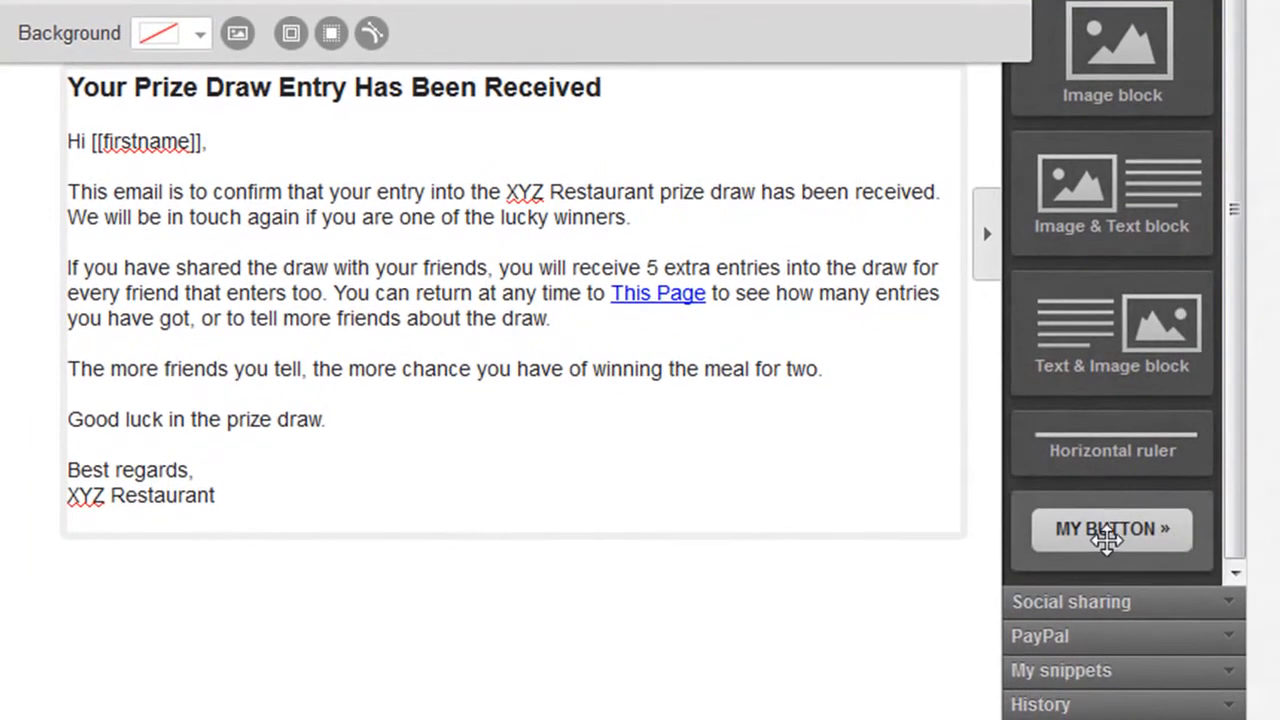
pyautogui.moveTo(1106, 538); pyautogui.dragTo(553, 566)
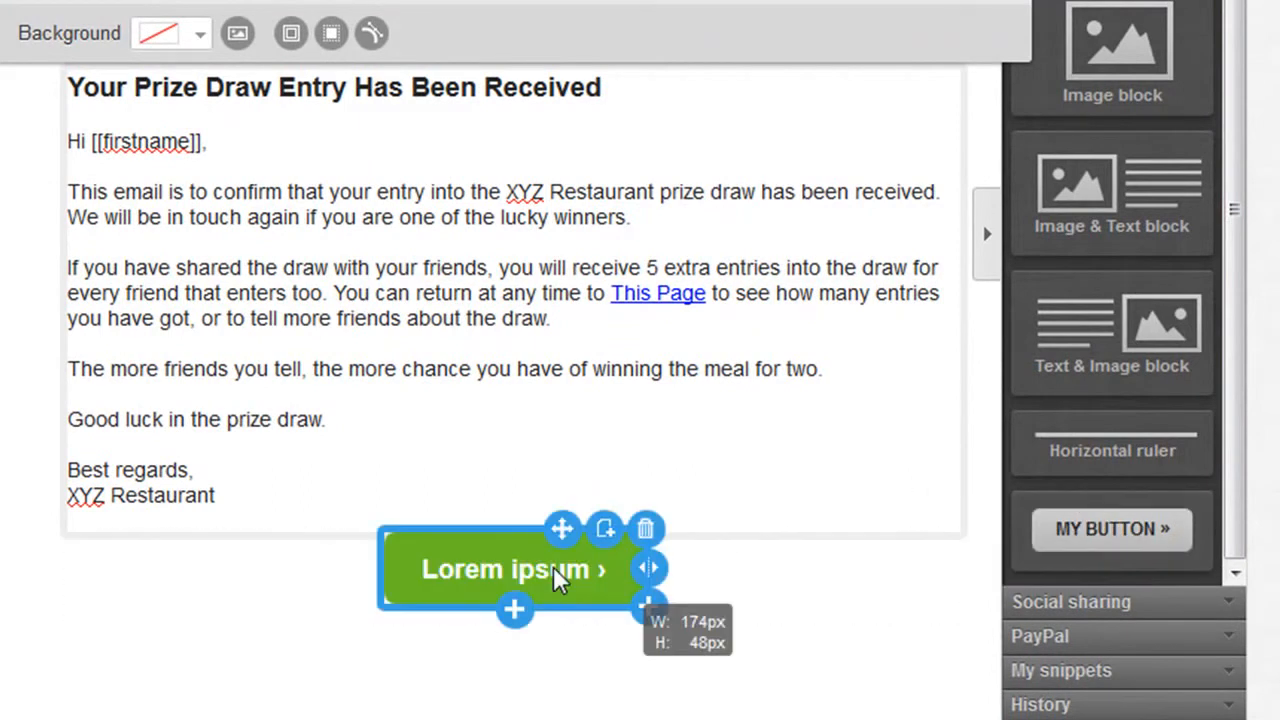
pyautogui.doubleClick(477, 566)
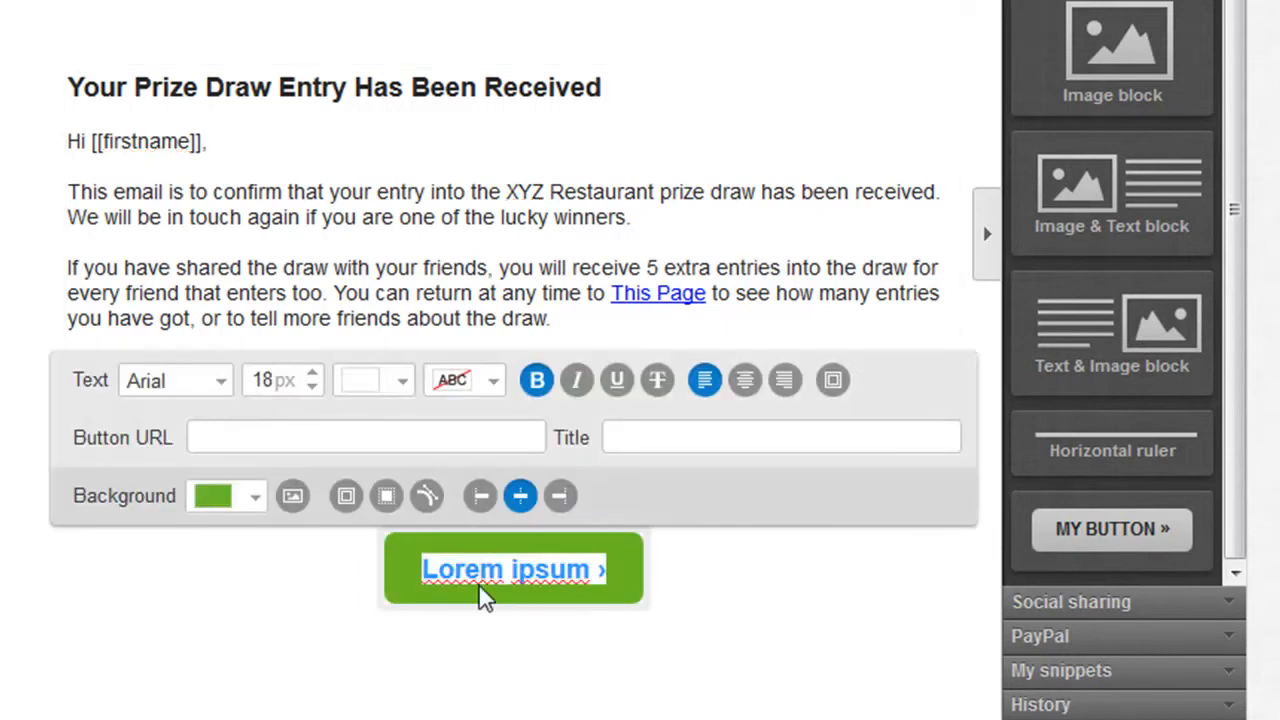
pyautogui.click(227, 437)
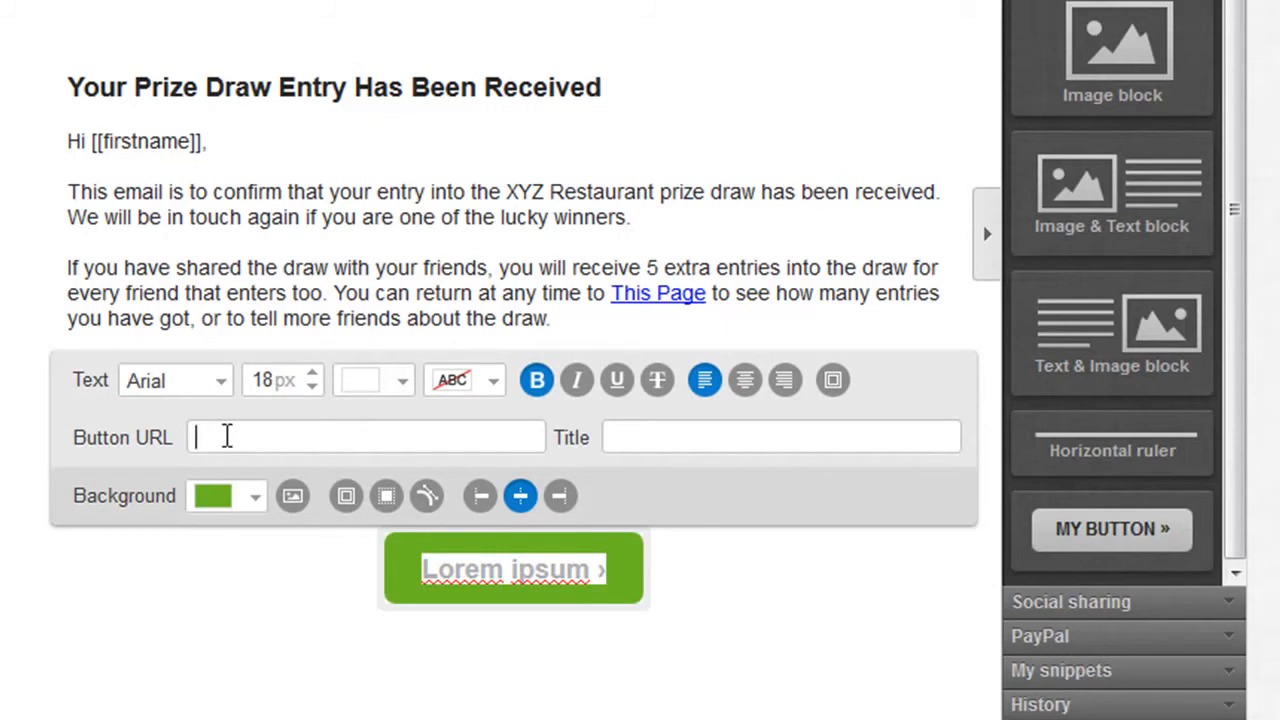
pyautogui.write('http://www.yourwebsite.co.uk')
pyautogui.press('BackSpace')
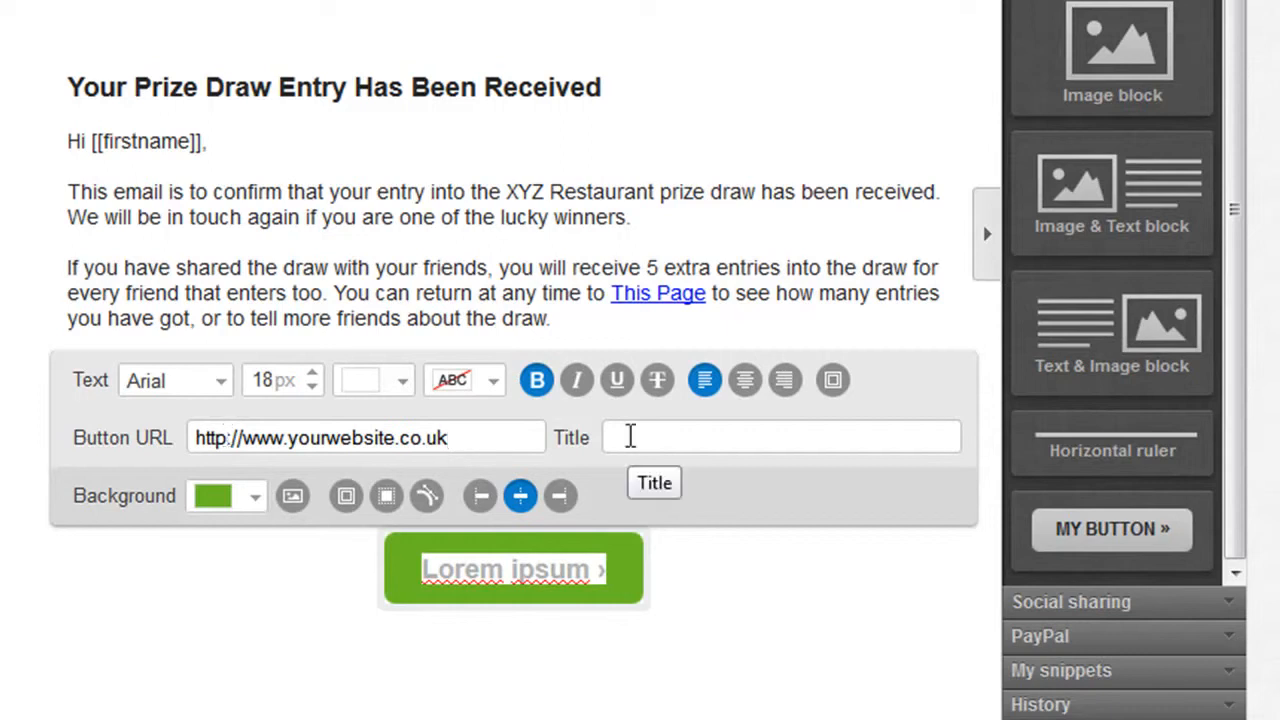
pyautogui.click(690, 438)
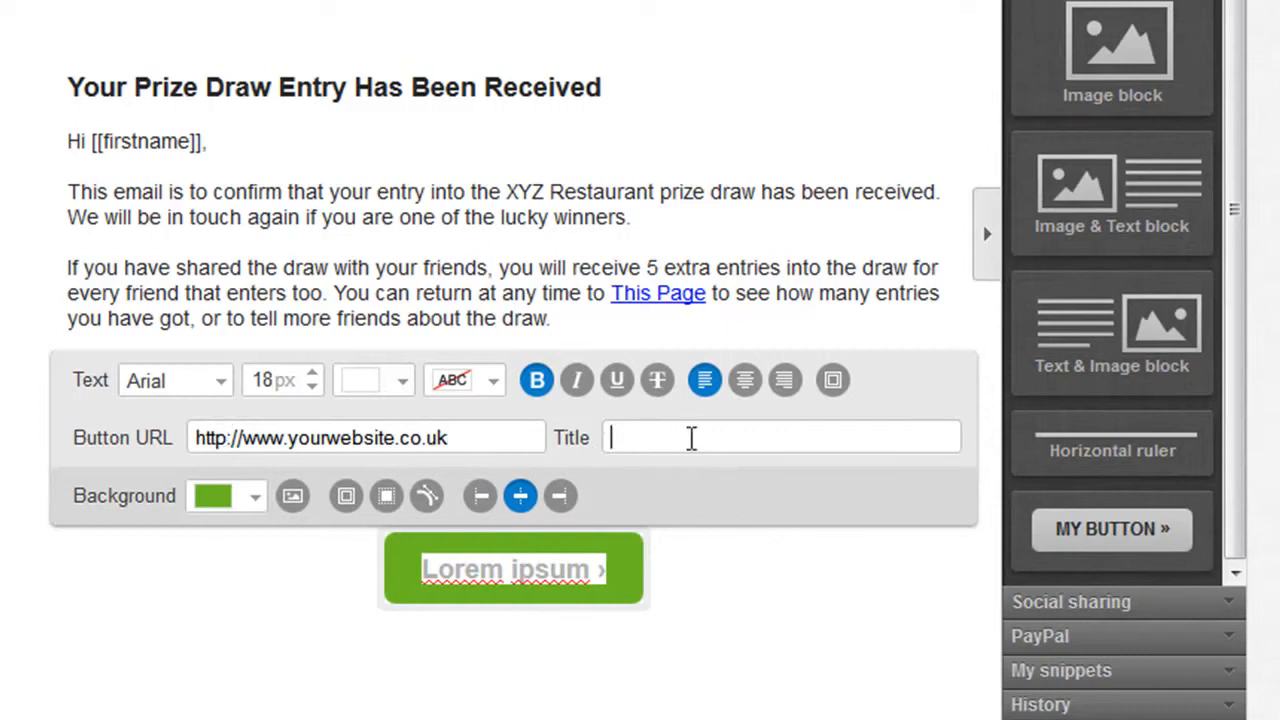
pyautogui.write('Your')
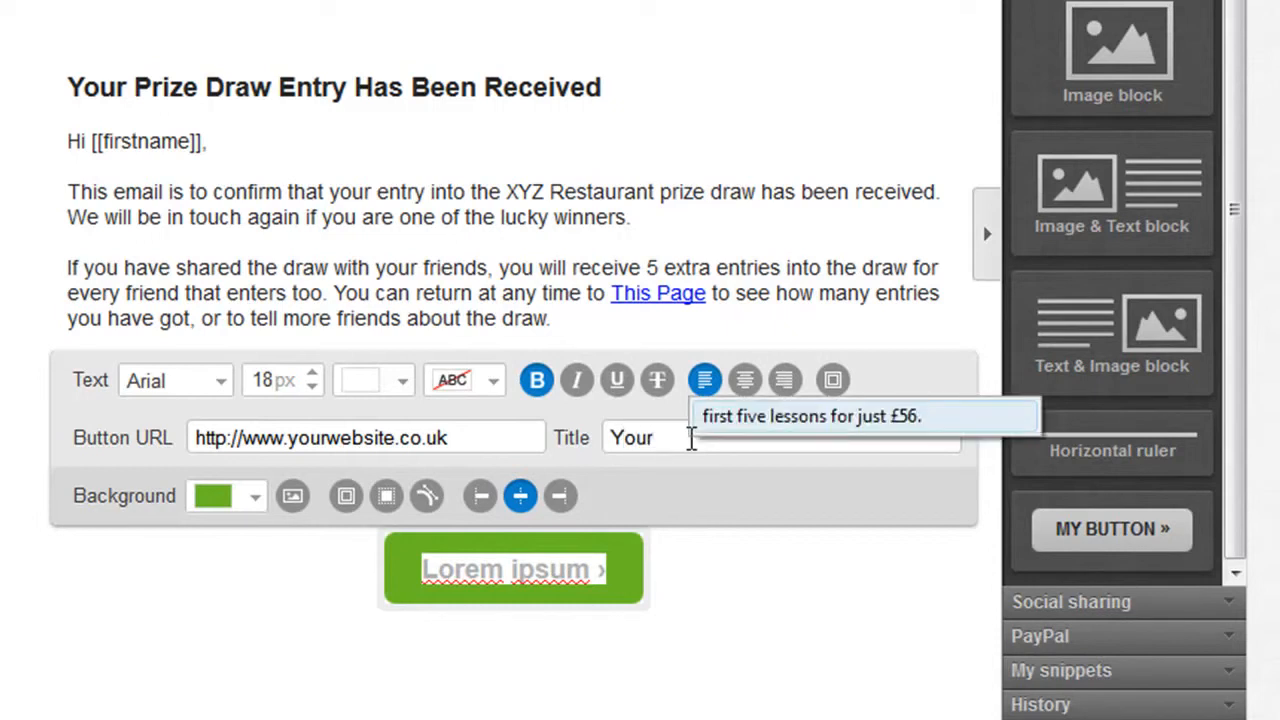
pyautogui.write(' Website')
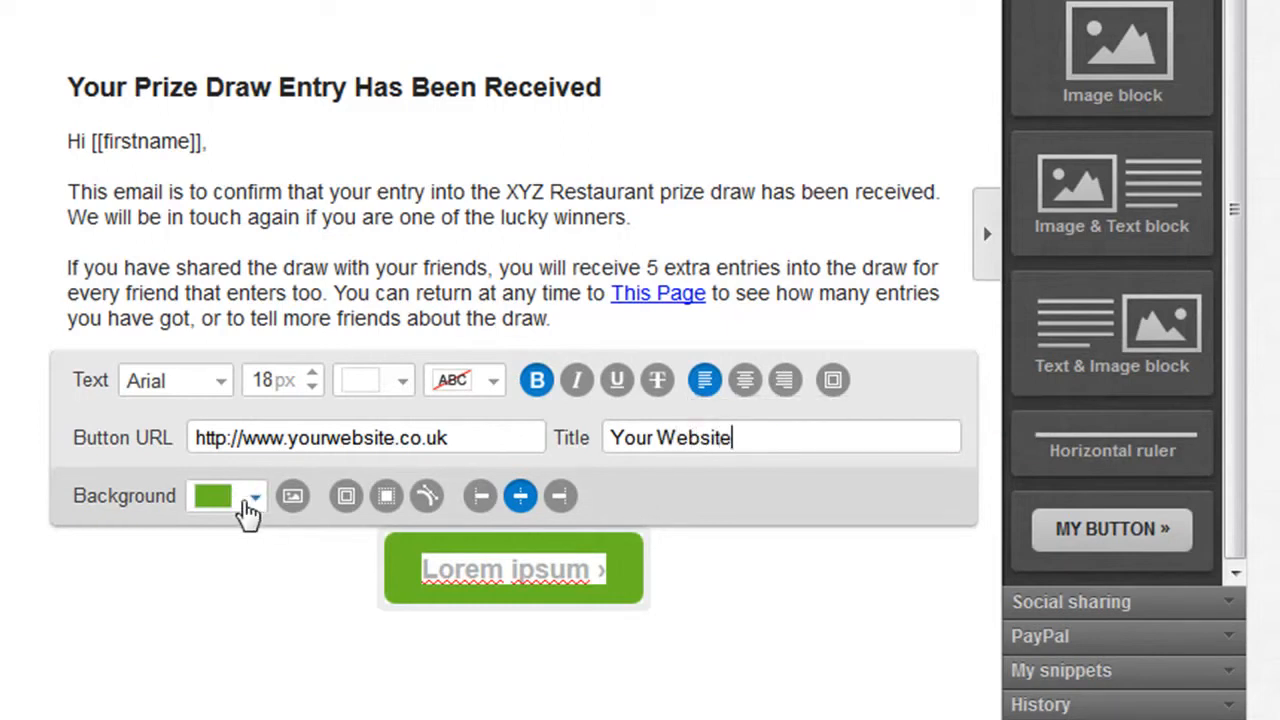
# Try blue and a custom purple for the button's background, and settle on the preset near-black colour.
pyautogui.click(256, 505)
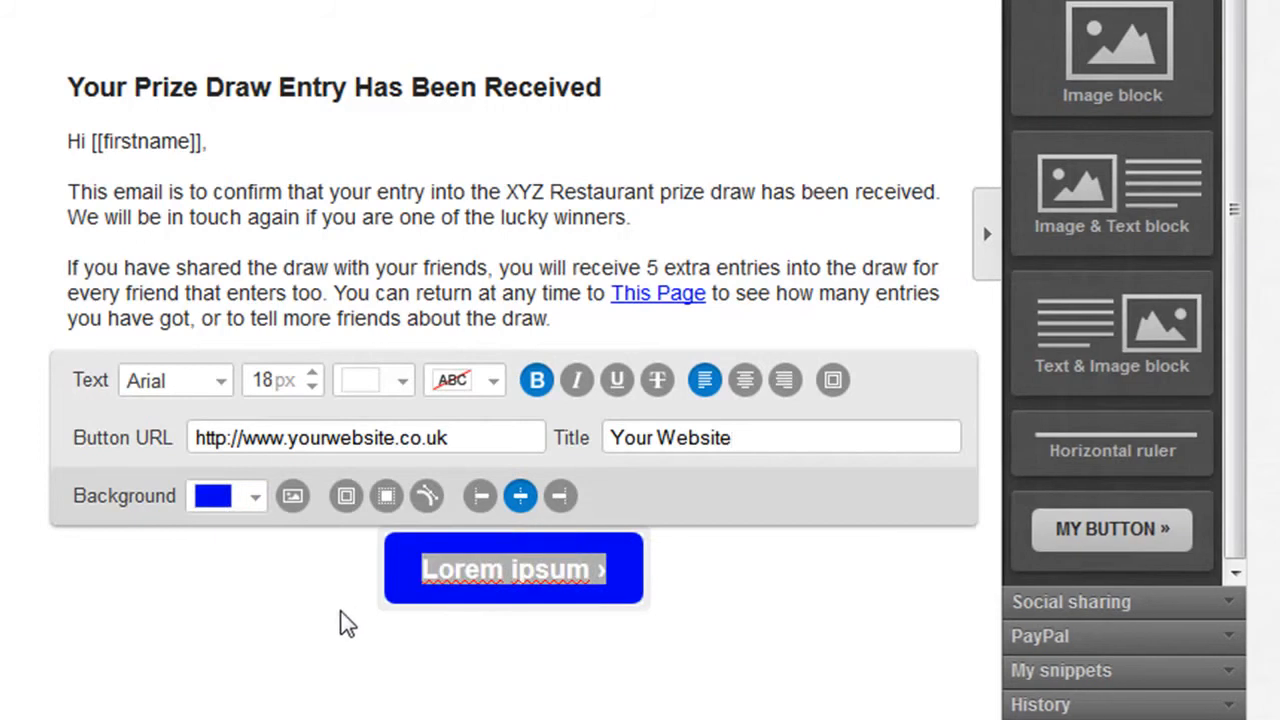
pyautogui.click(256, 508)
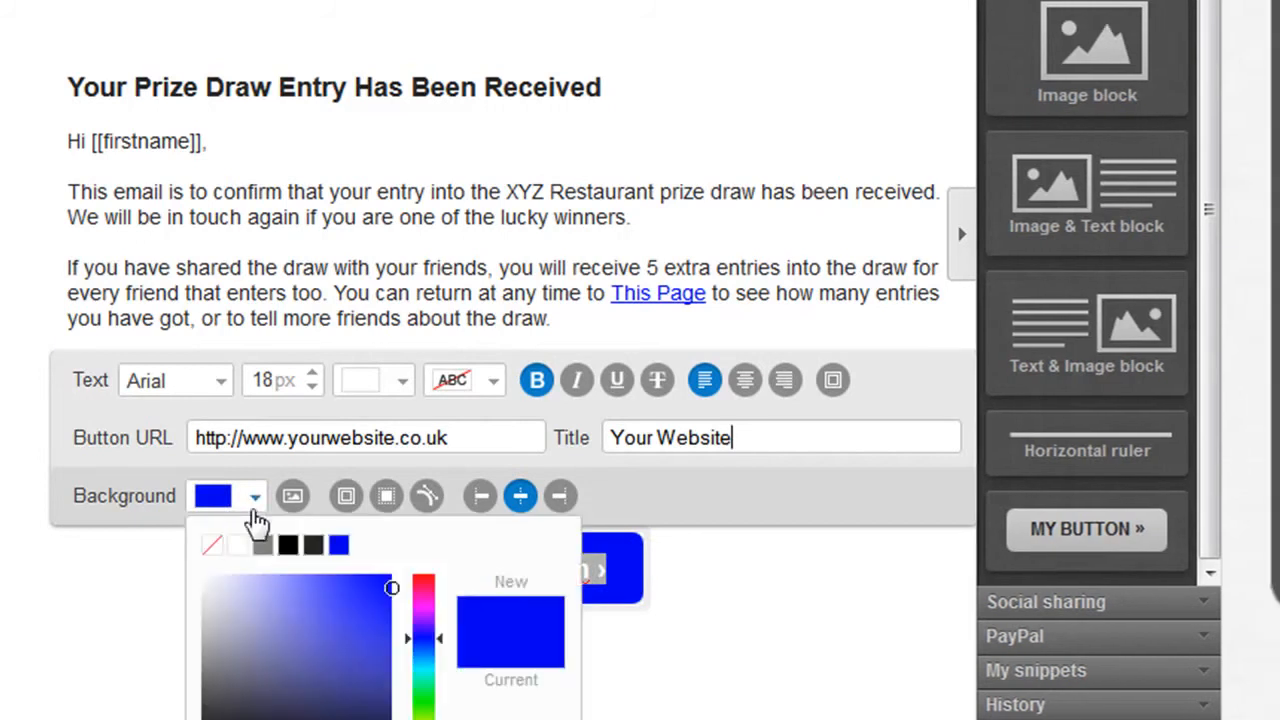
pyautogui.click(320, 616)
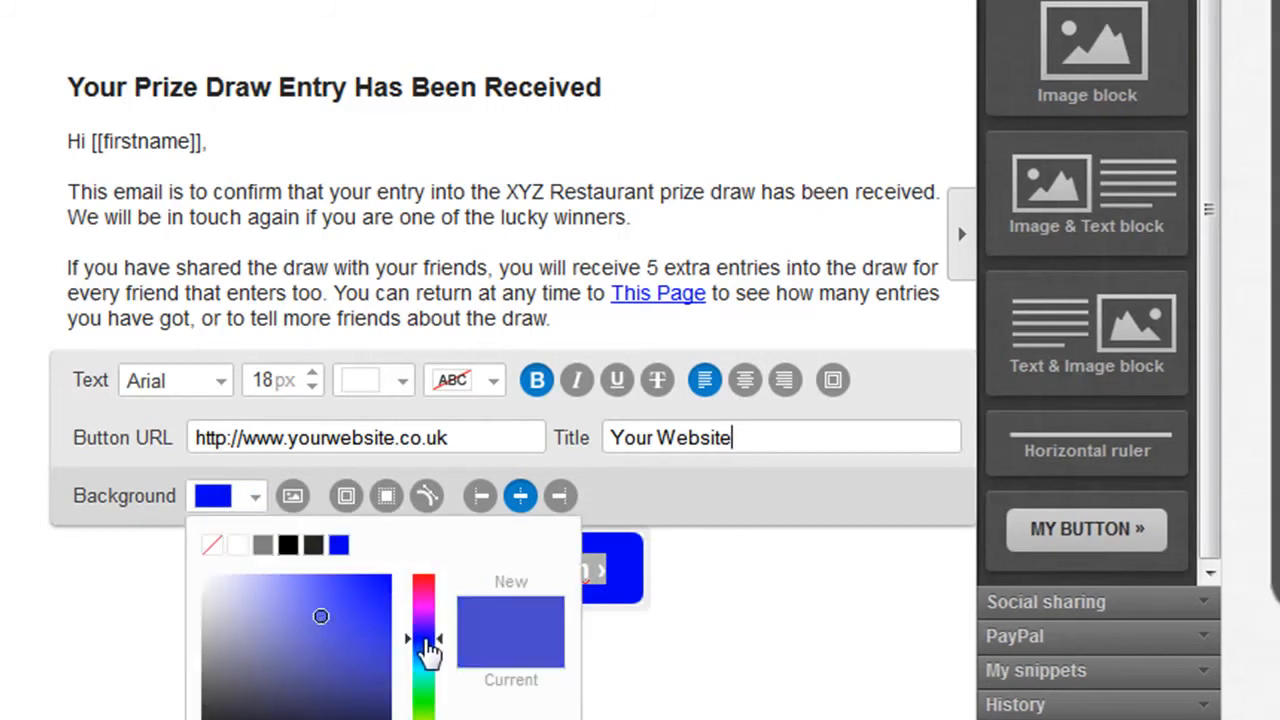
pyautogui.moveTo(428, 650); pyautogui.dragTo(423, 623)
pyautogui.click(364, 607)
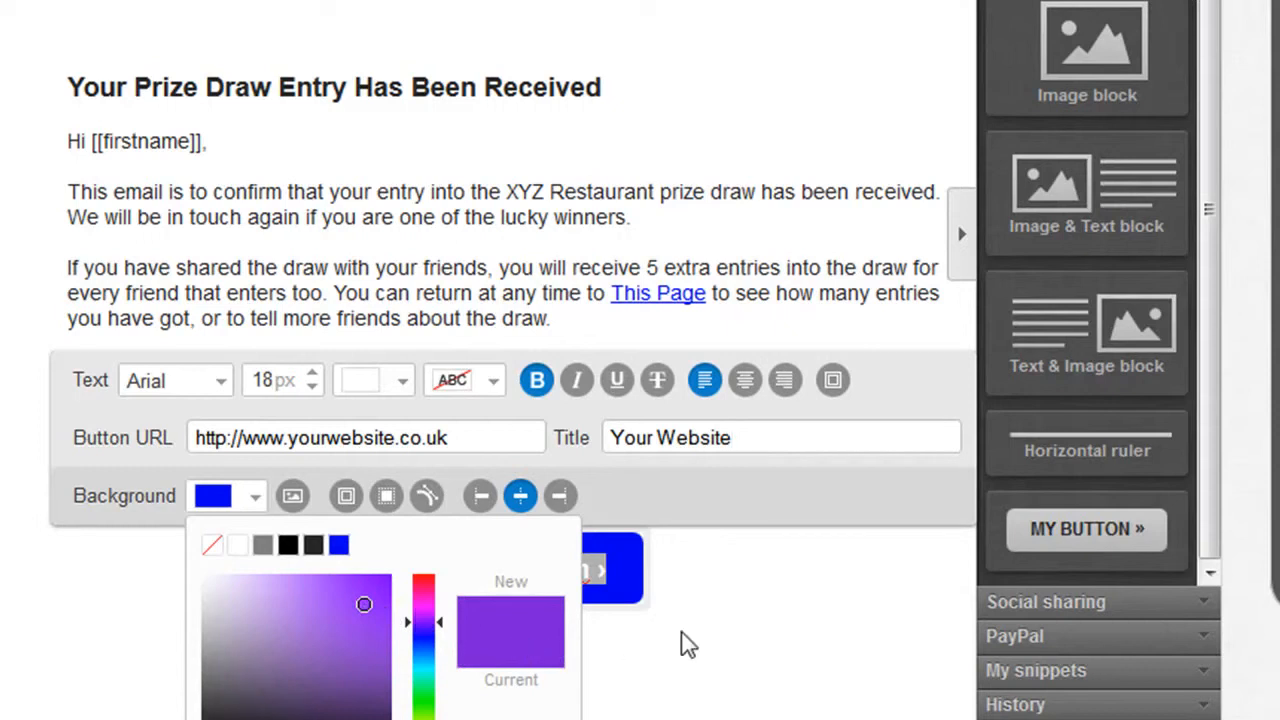
pyautogui.scroll(-1, 680, 643)
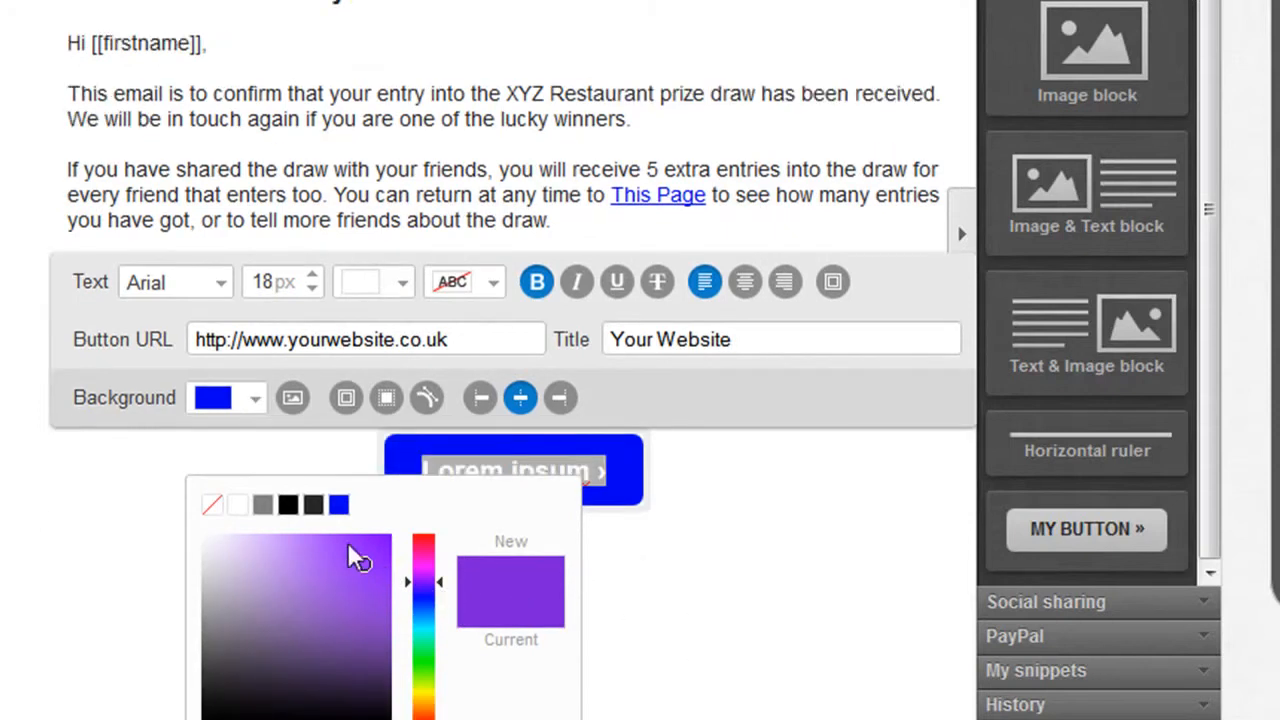
pyautogui.click(312, 505)
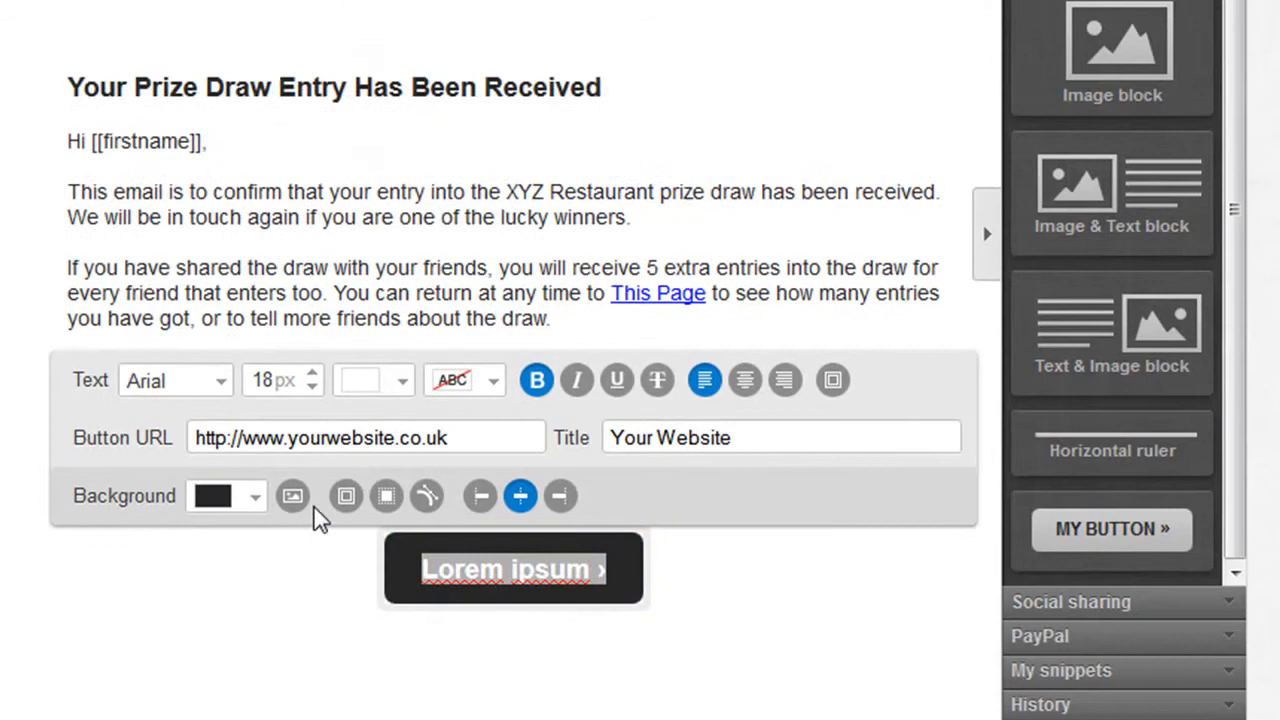
pyautogui.click(314, 566)
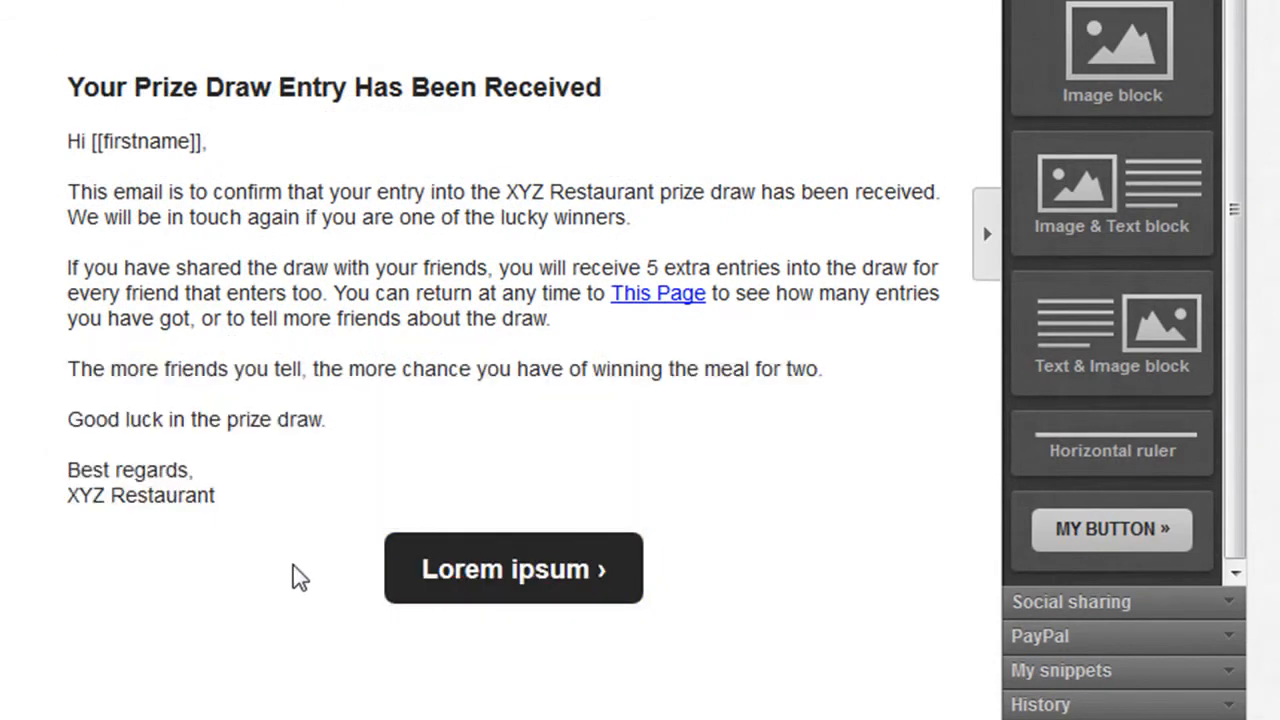
# Replace the button's placeholder label with "Click here to visit our website", keeping the trailing arrow, and finish editing the block.
pyautogui.click(458, 576)
pyautogui.click(471, 575)
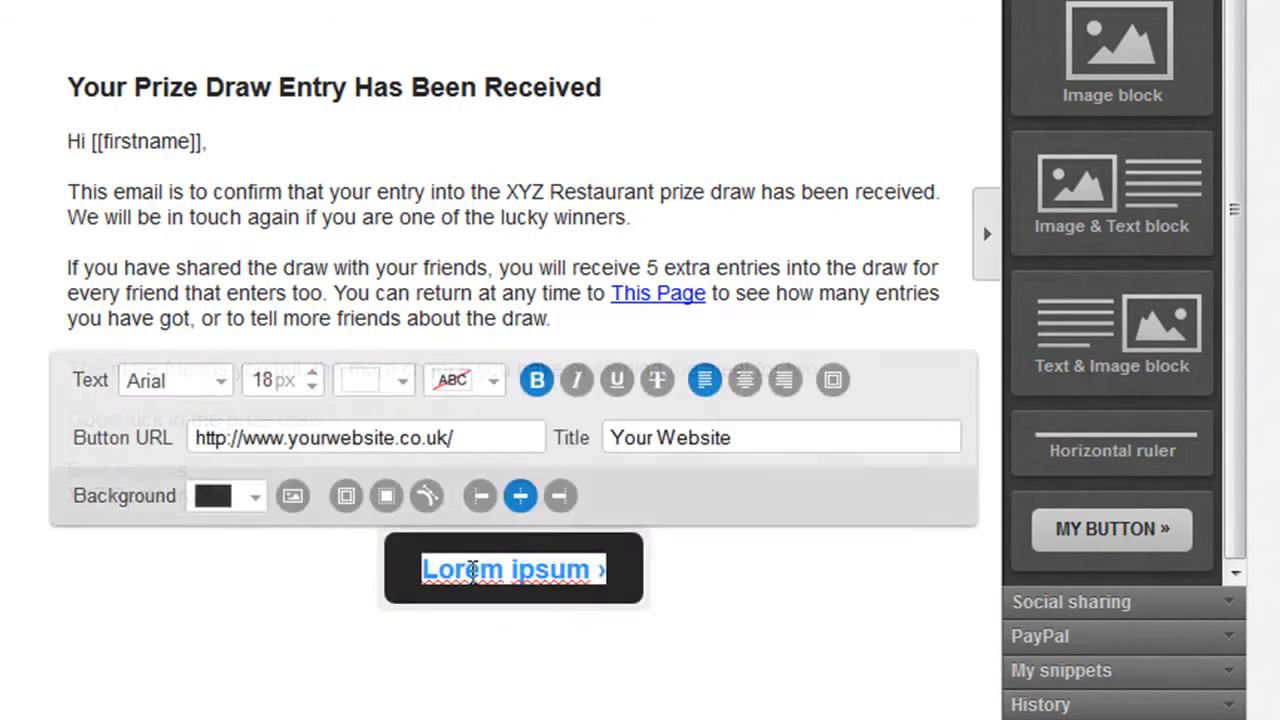
pyautogui.click(608, 578)
pyautogui.press('BackSpace')
pyautogui.press('BackSpace')
pyautogui.press('BackSpace')
pyautogui.press('BackSpace')
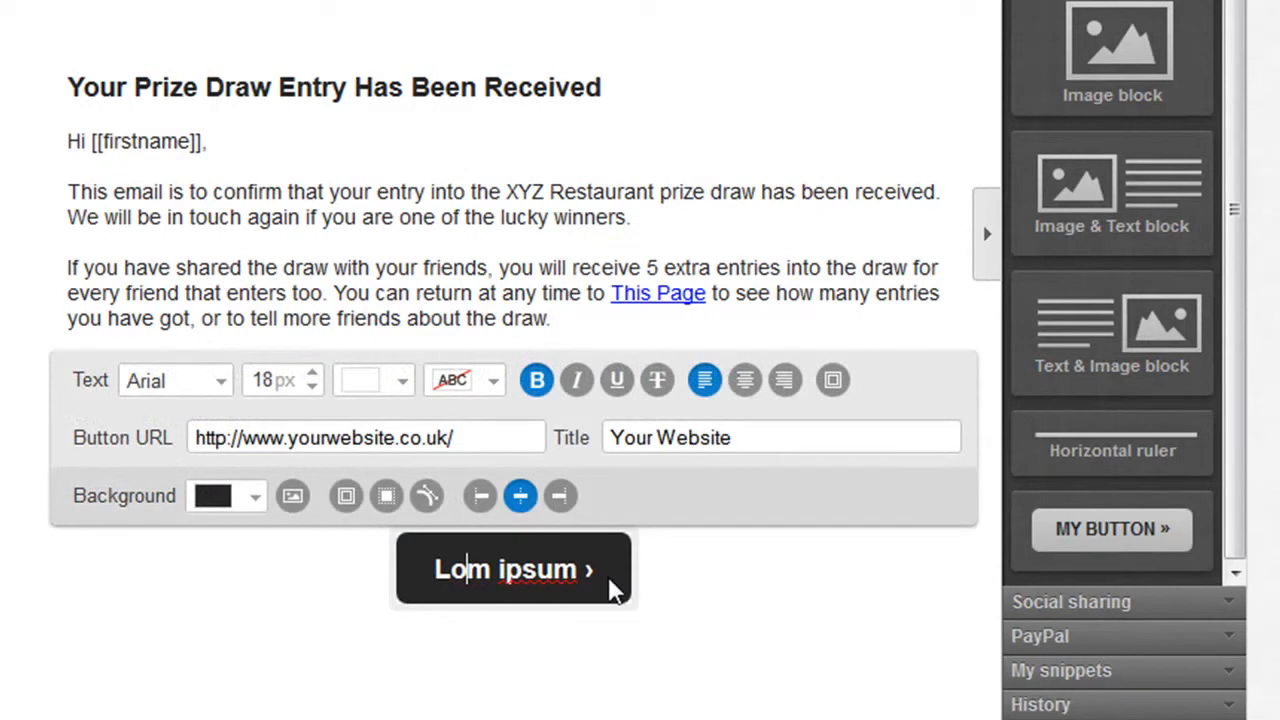
pyautogui.write('Click here to ')
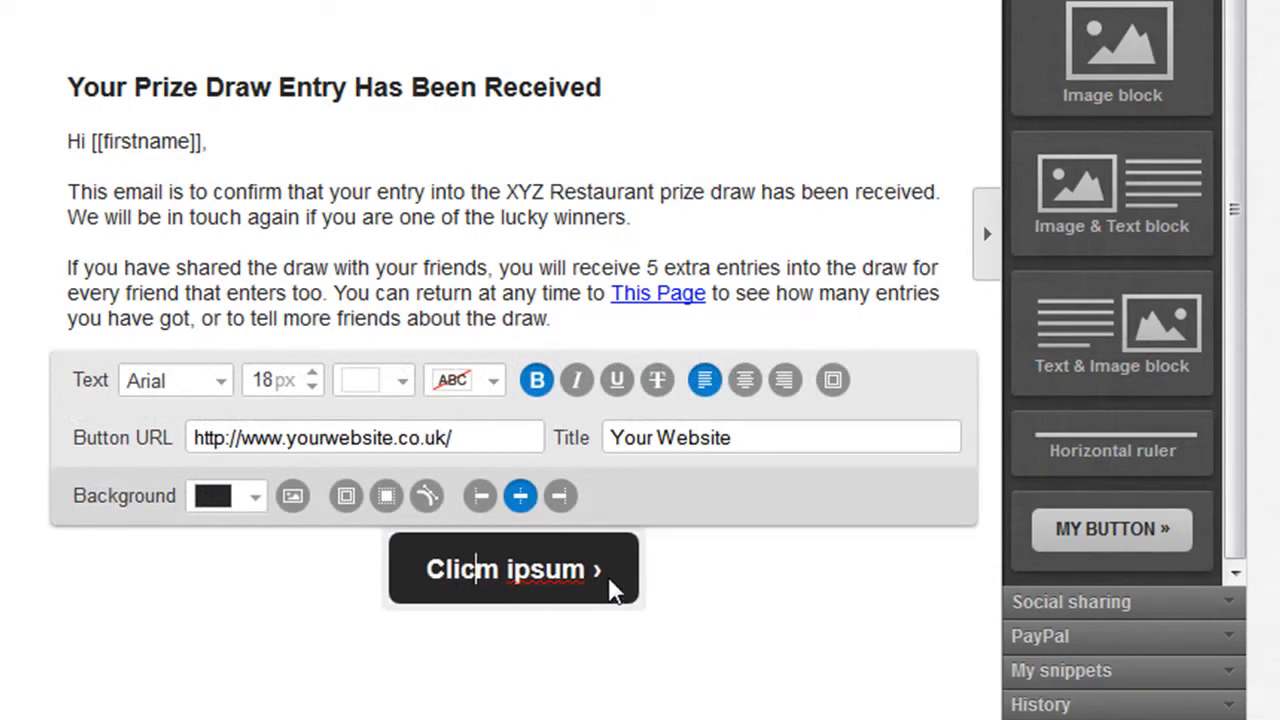
pyautogui.write('visit ')
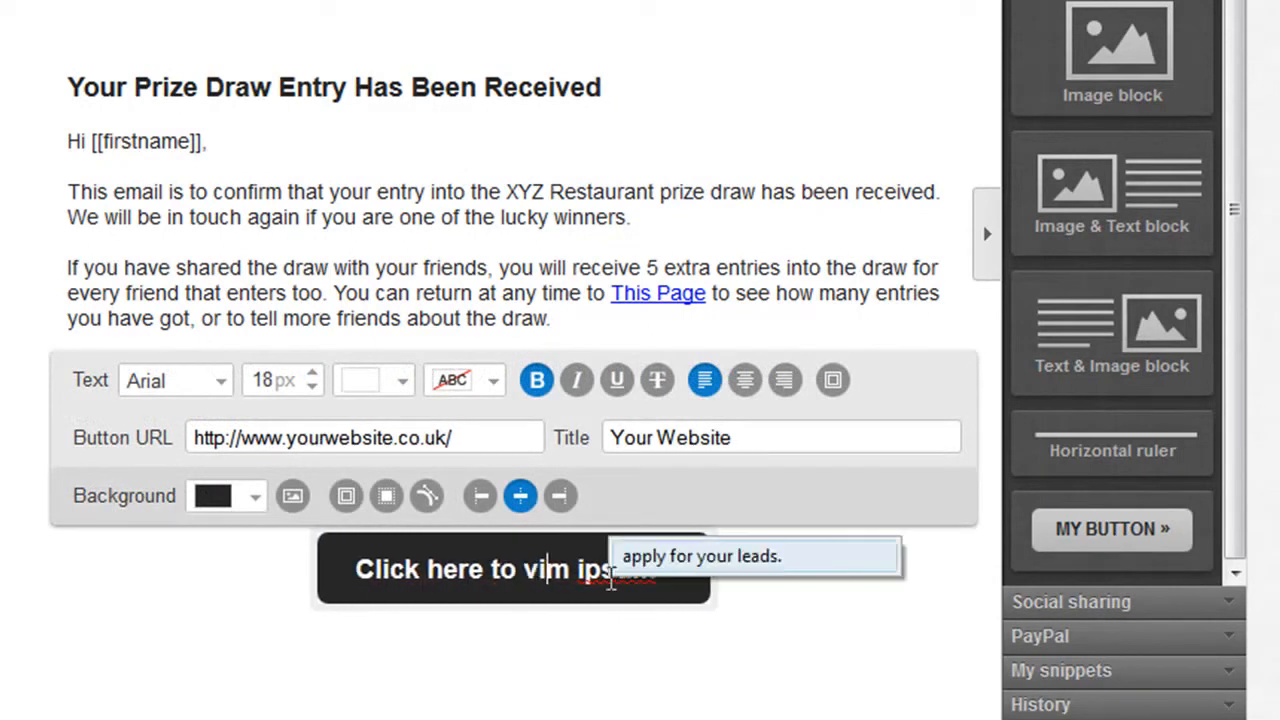
pyautogui.write('our web')
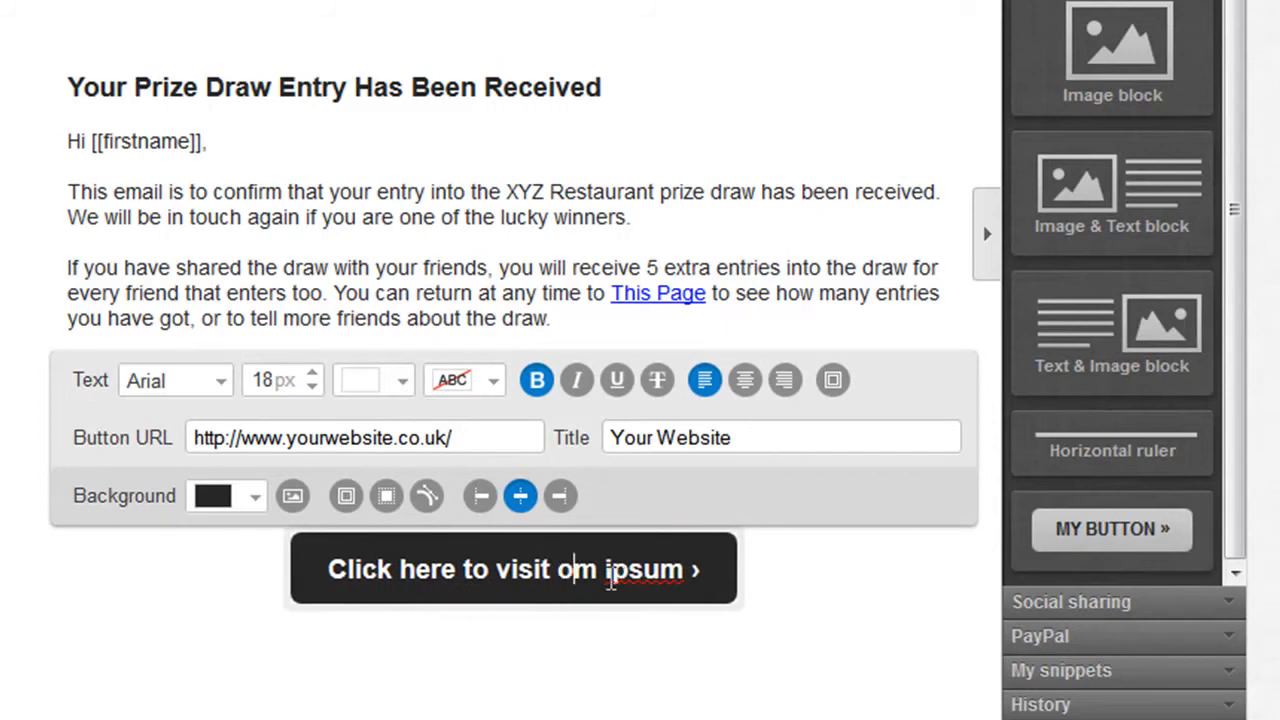
pyautogui.write('site')
pyautogui.press('Delete')
pyautogui.press('Delete')
pyautogui.press('Delete')
pyautogui.press('Delete')
pyautogui.press('Delete')
pyautogui.press('Delete')
pyautogui.press('Delete')
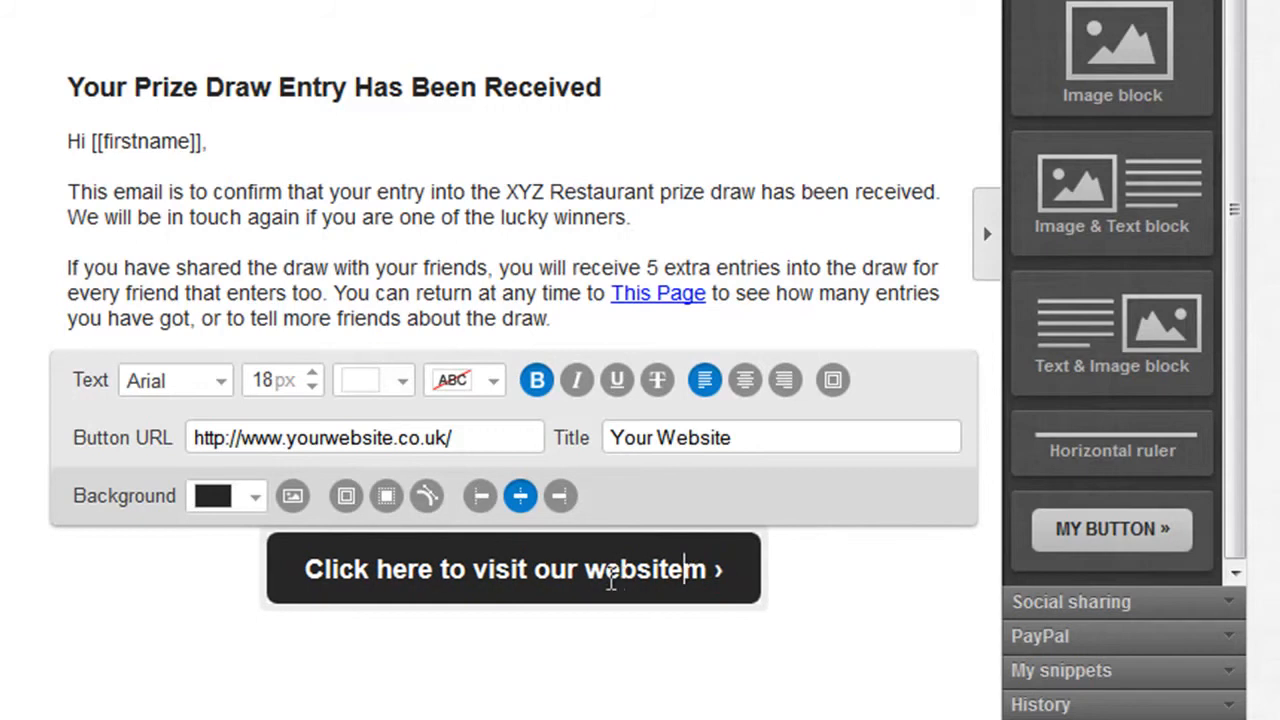
pyautogui.click(103, 604)
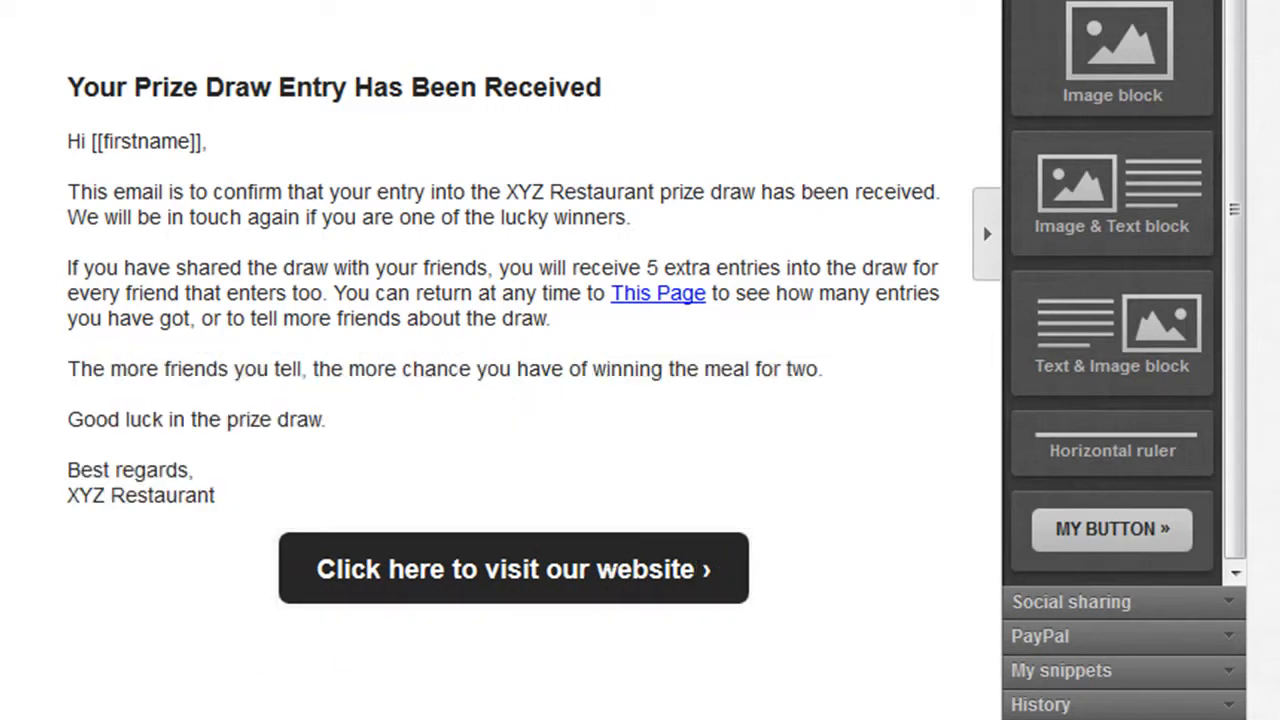
# Examine the whole email in the mobile preview, from the logo down to the website button.
pyautogui.moveTo(547, 585)
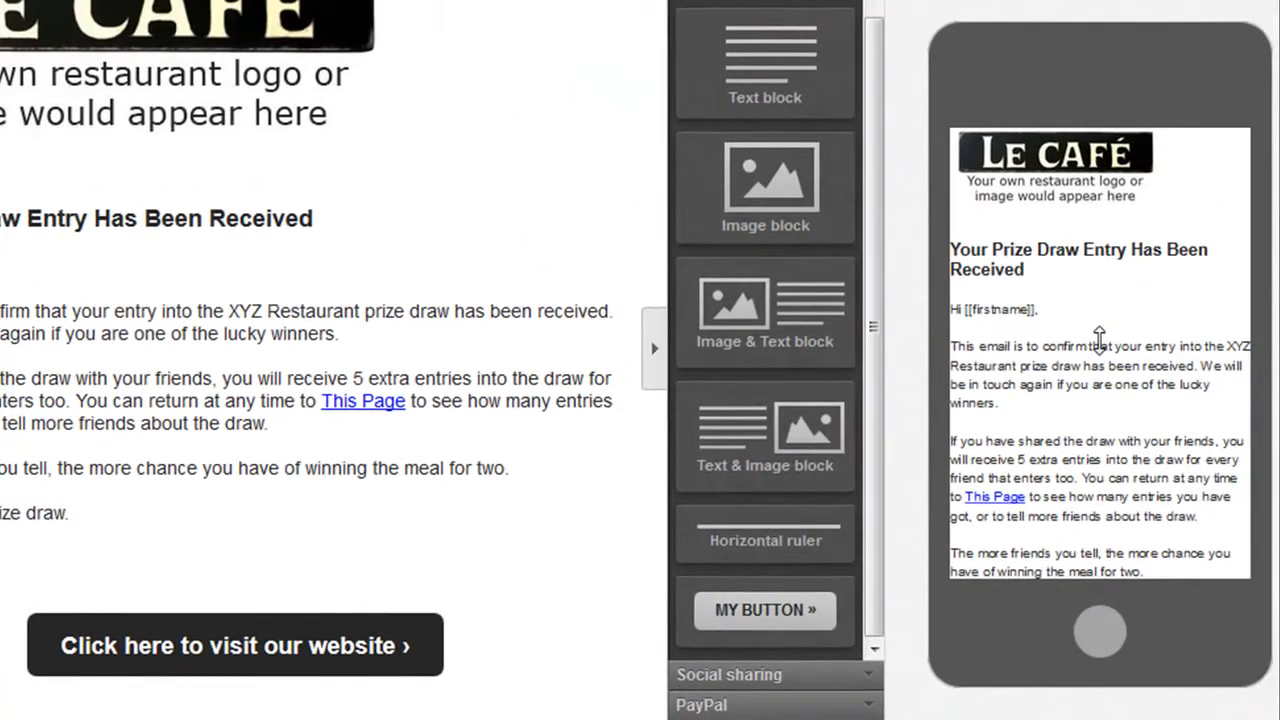
pyautogui.scroll(-1, 1105, 350)
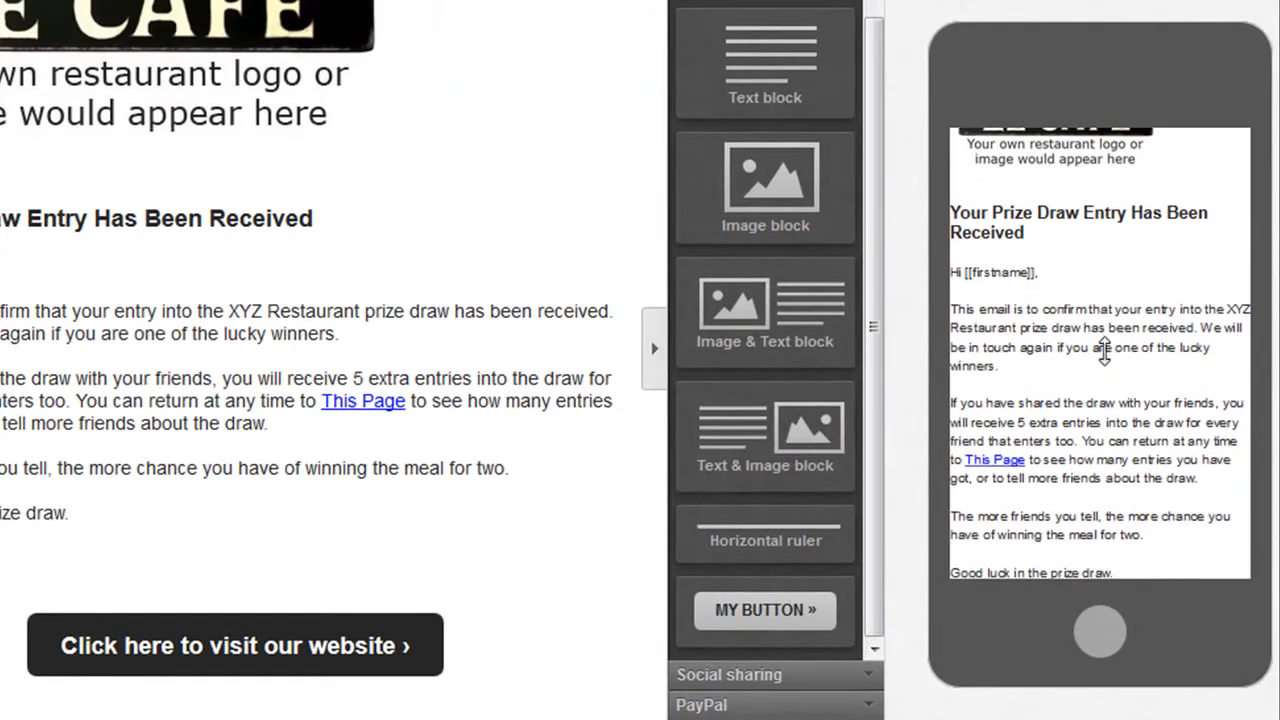
pyautogui.scroll(-3, 1105, 350)
pyautogui.scroll(4, 1105, 350)
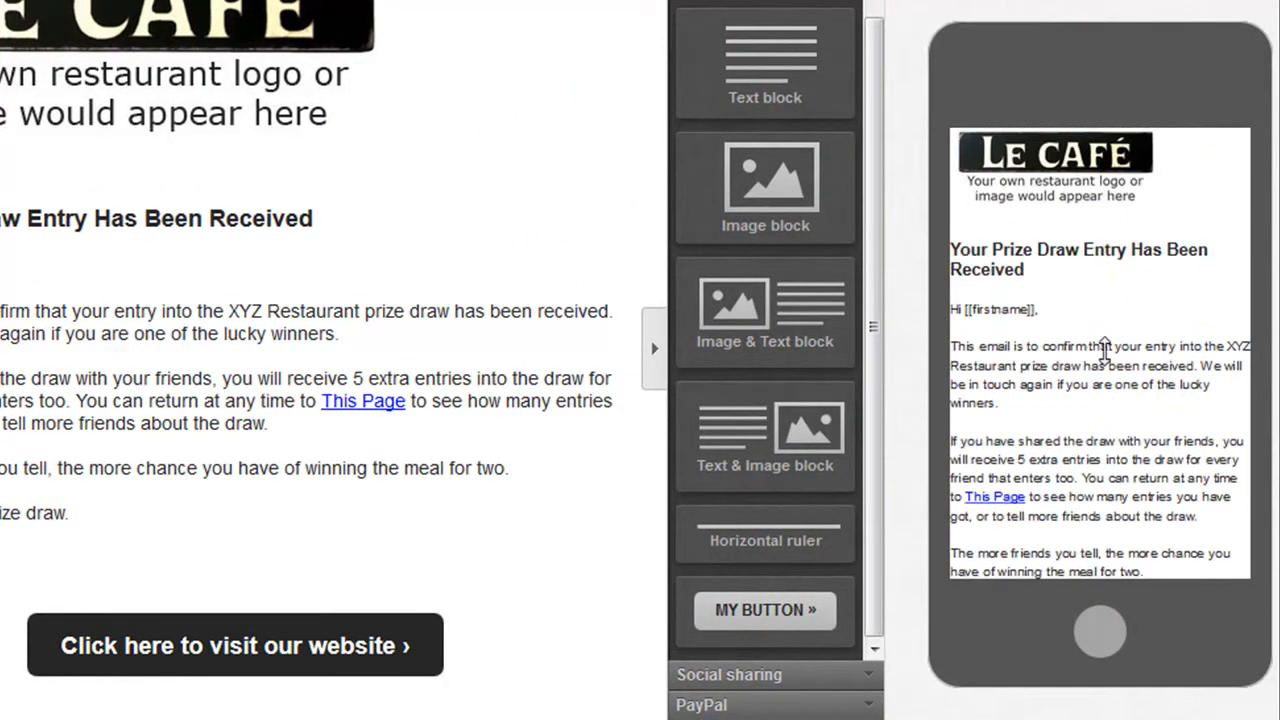
pyautogui.scroll(-4, 1150, 365)
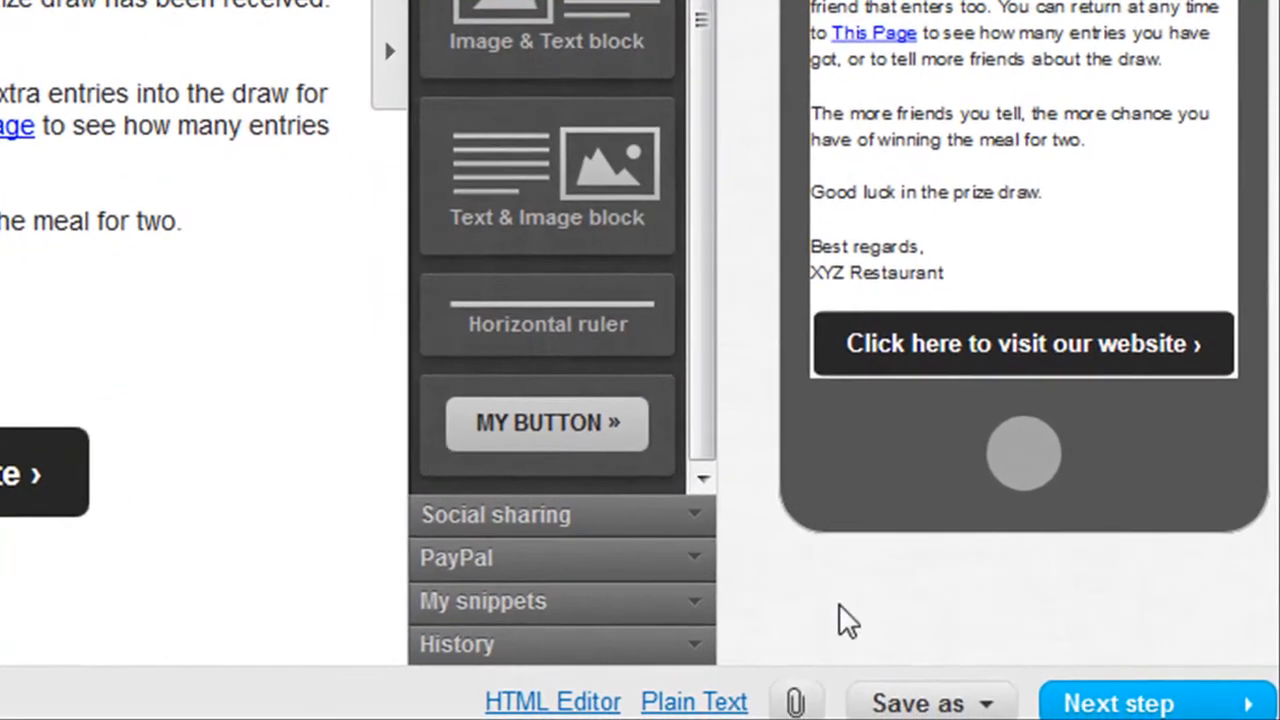
# Save the confirmation email as a draft and proceed to the autoresponder settings.
pyautogui.click(1020, 719)
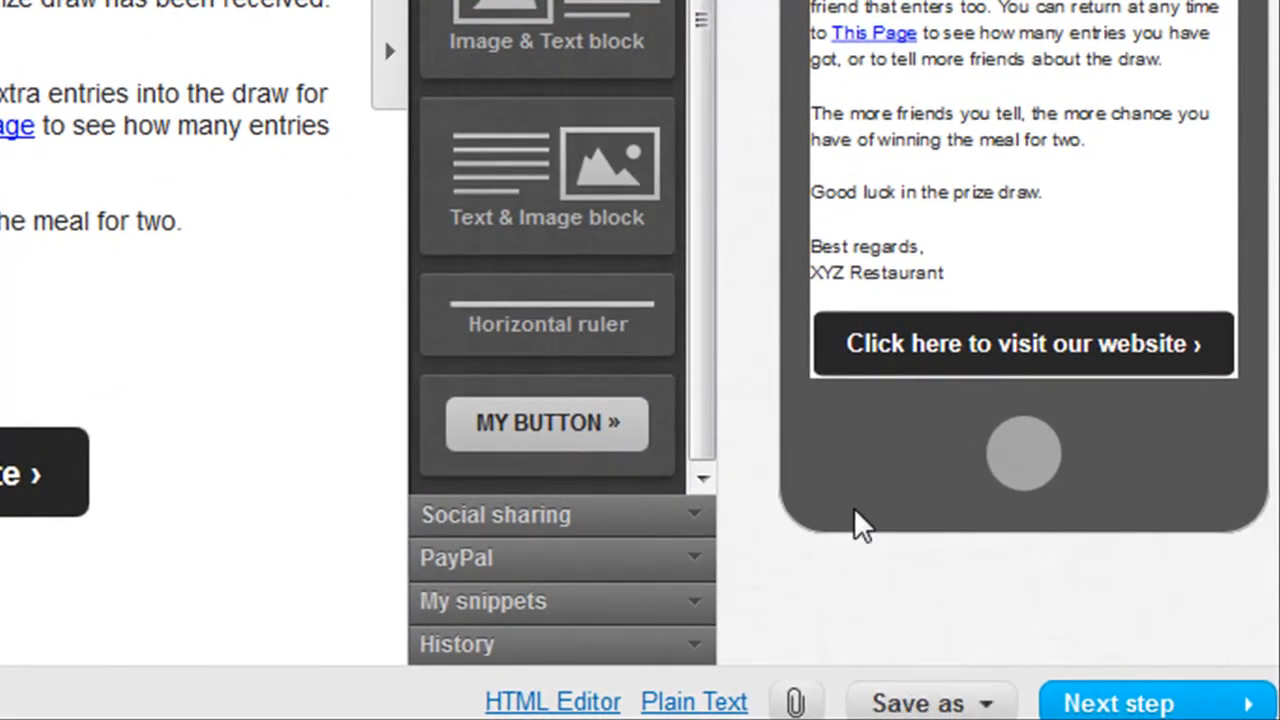
pyautogui.click(897, 704)
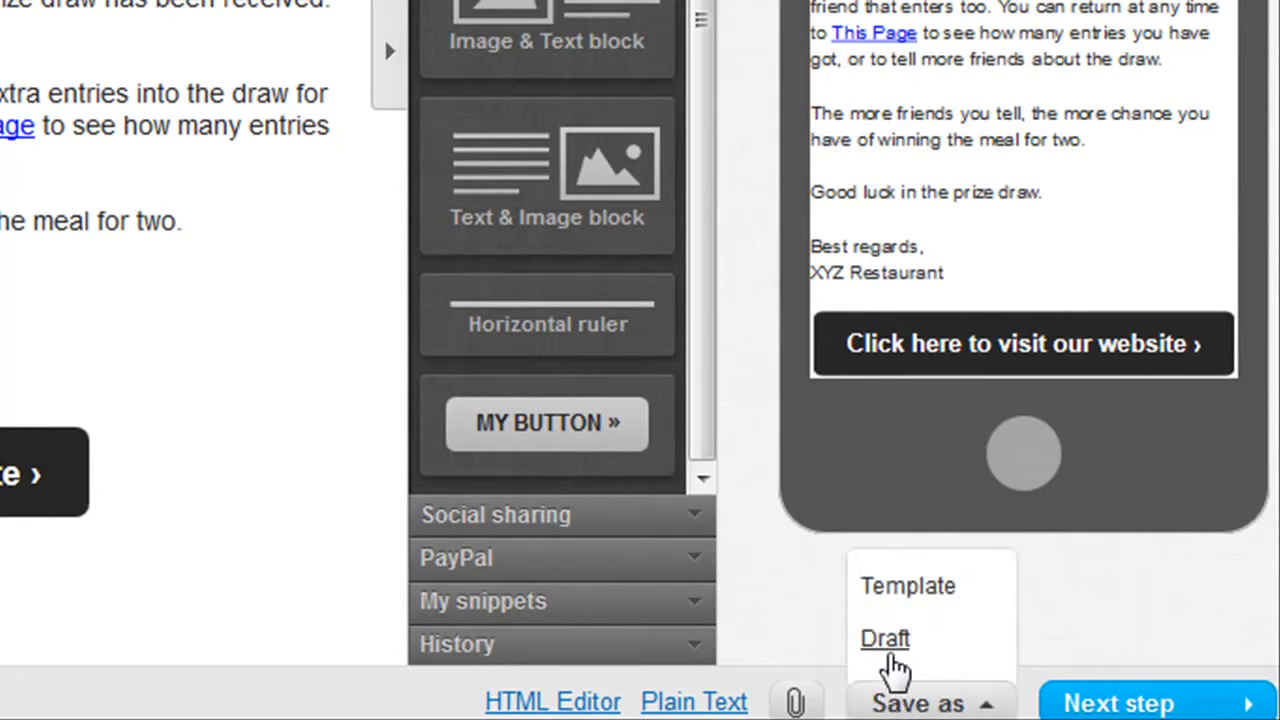
pyautogui.click(885, 639)
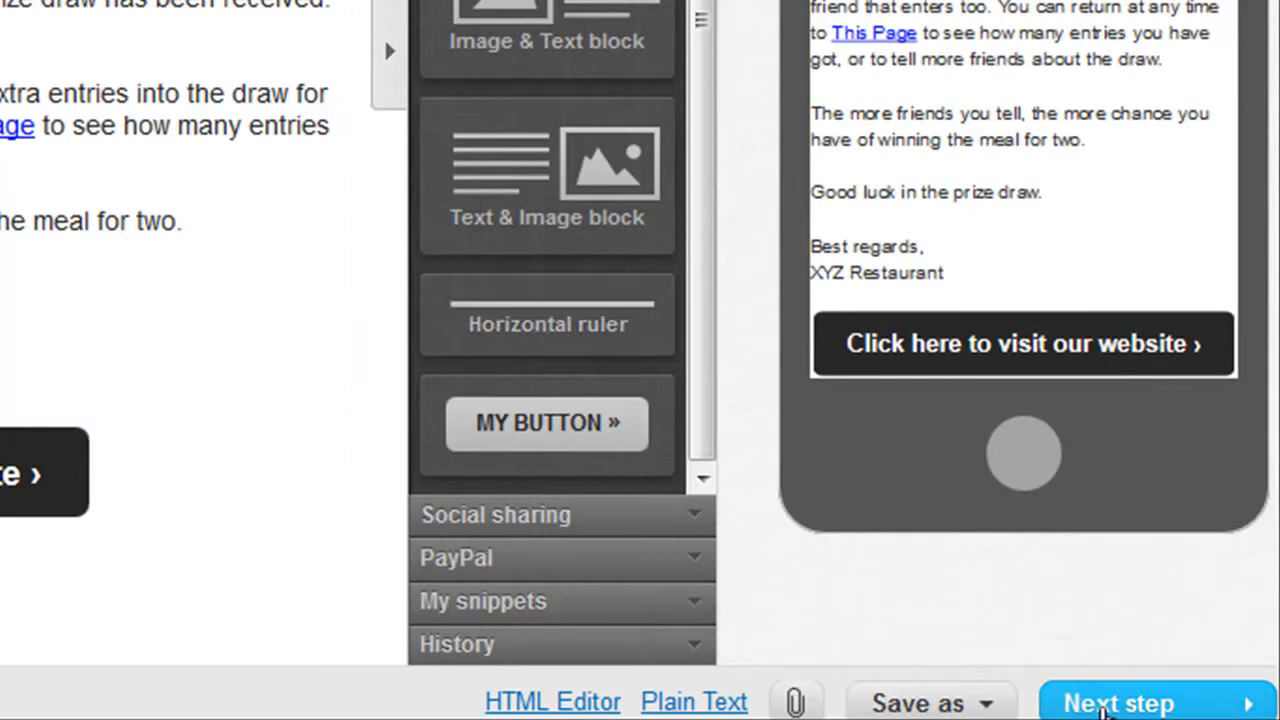
pyautogui.click(1090, 703)
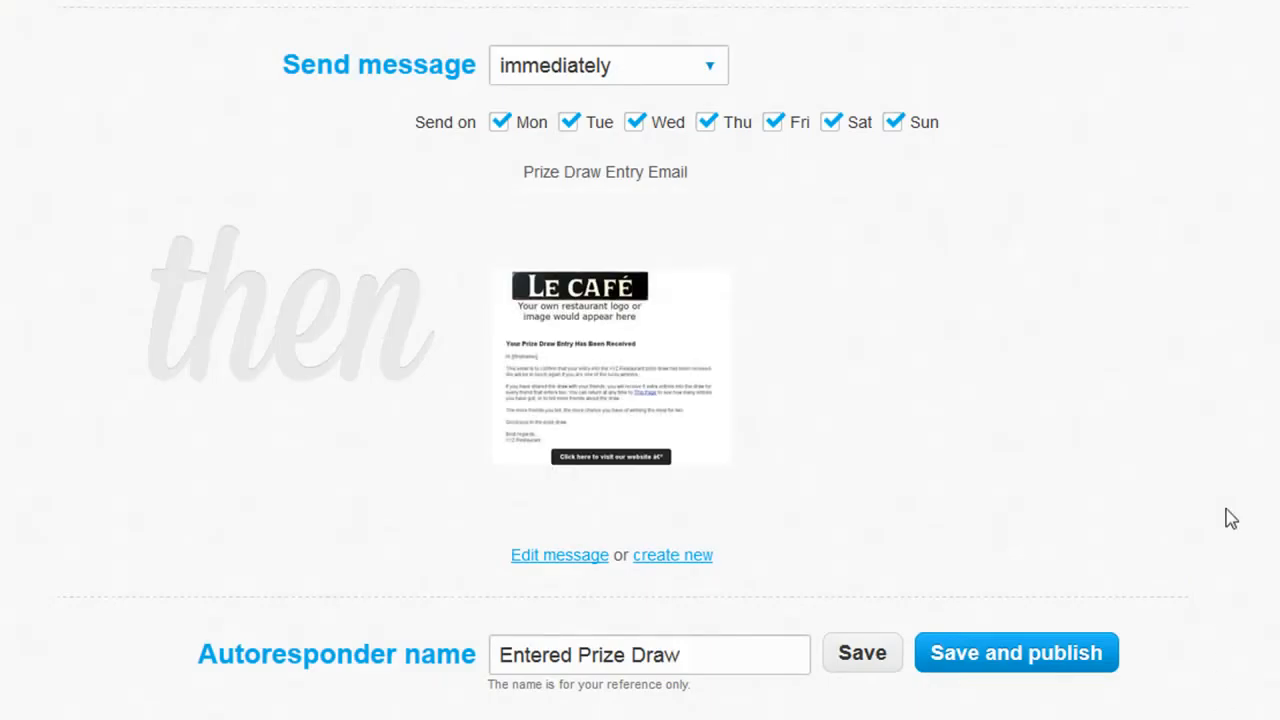
# Review the trigger, campaign, send time and sending days of the Entered Prize Draw autoresponder, and save and publish it.
pyautogui.scroll(4, 1226, 520)
pyautogui.scroll(3, 1220, 516)
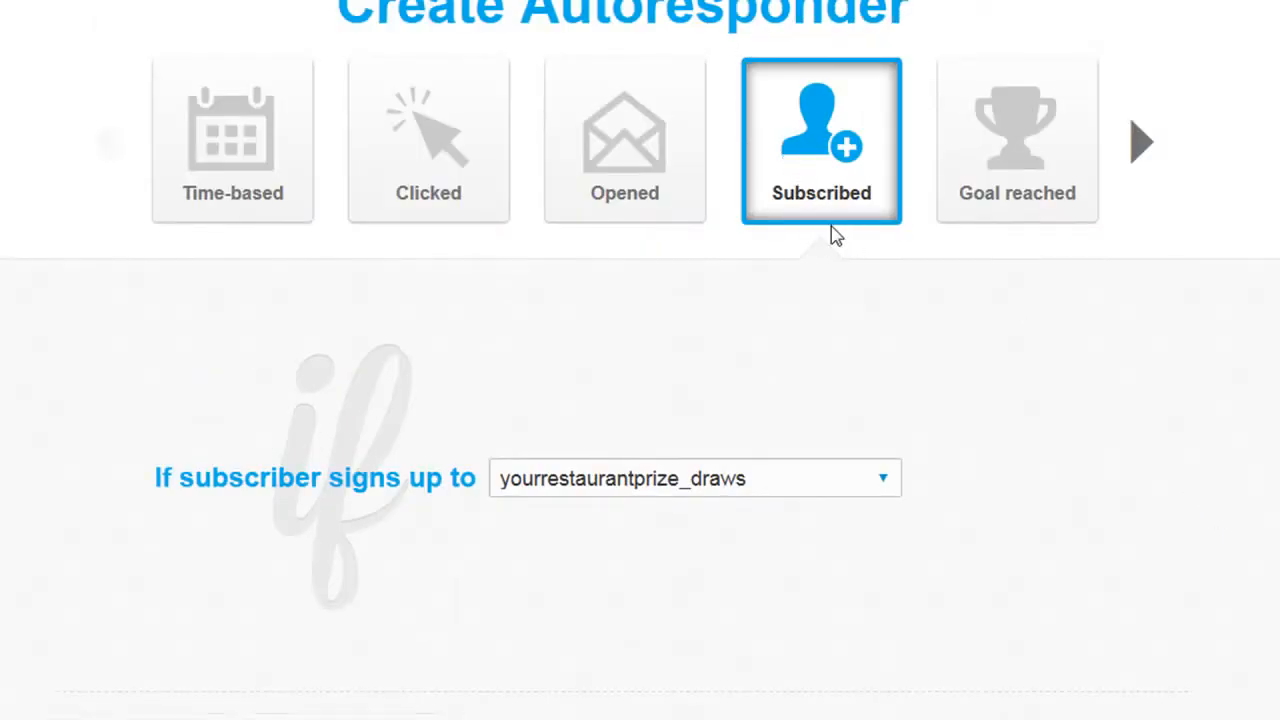
pyautogui.scroll(-1, 900, 428)
pyautogui.scroll(-3, 900, 428)
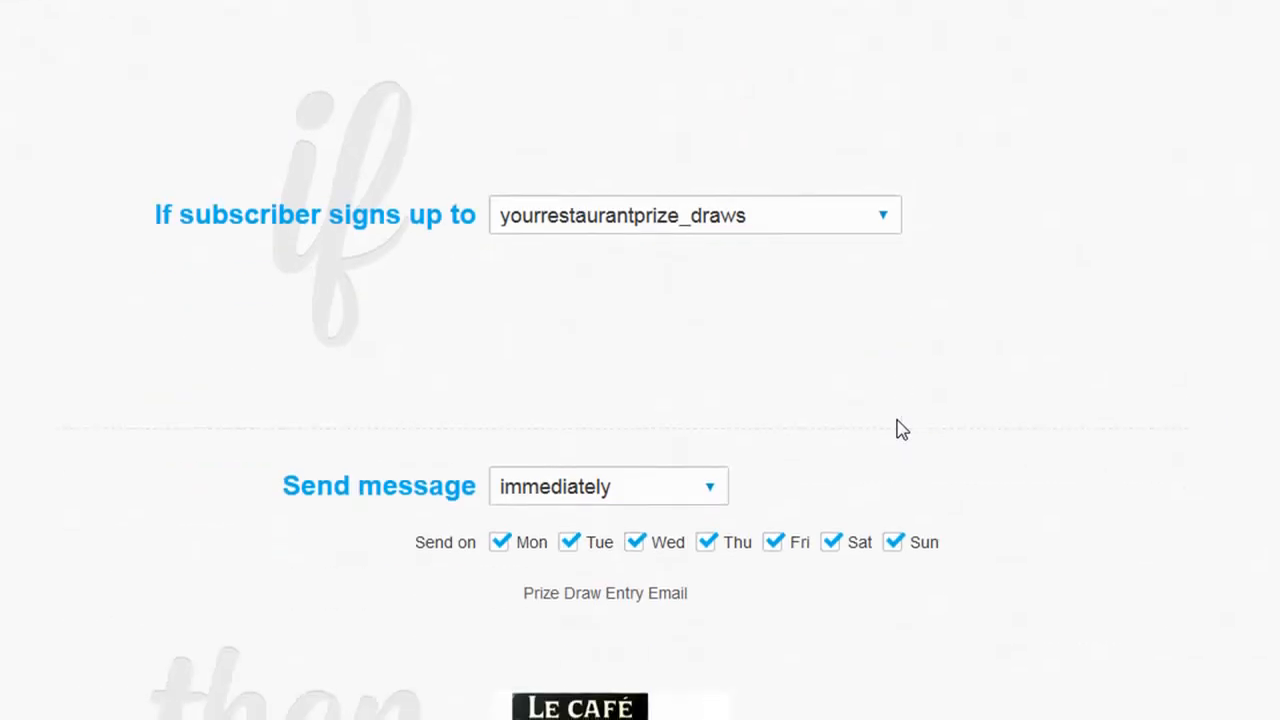
pyautogui.scroll(-3, 1131, 406)
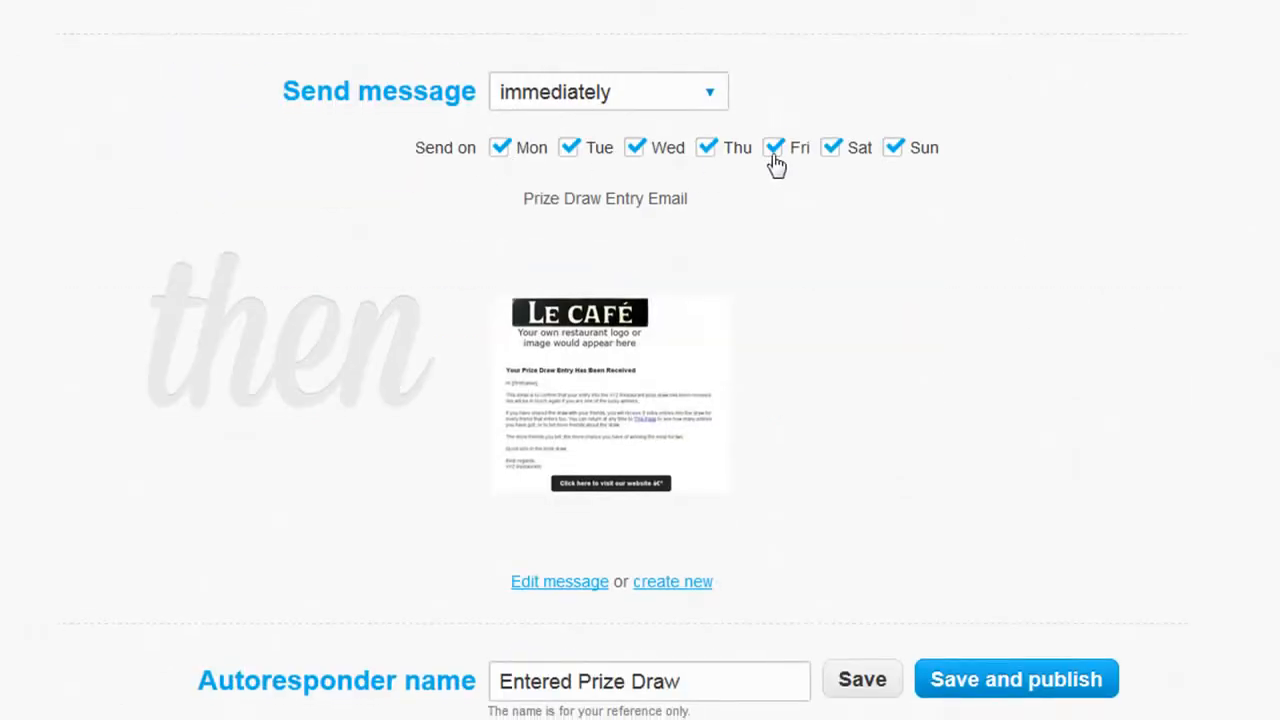
pyautogui.scroll(-1, 1026, 260)
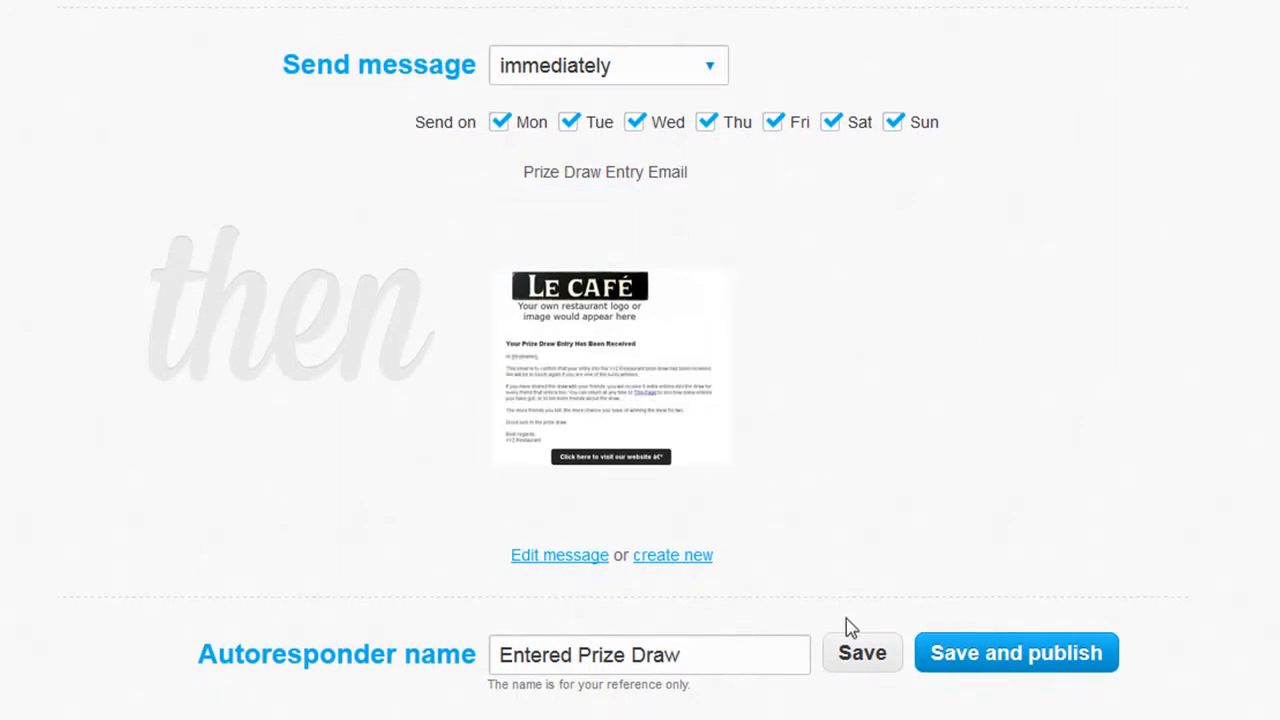
pyautogui.click(971, 662)
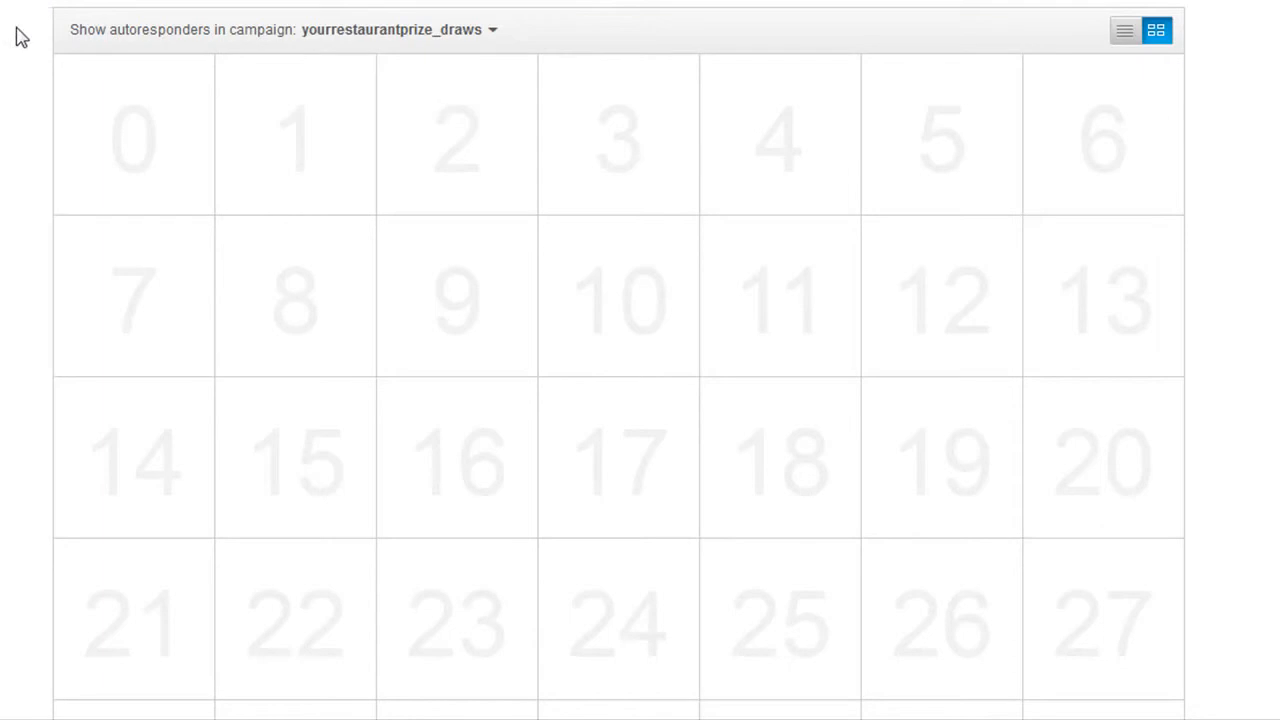
# Check the Entered Prize Draw entry among the action-based autoresponders and bring up the available message options.
pyautogui.scroll(-5, 28, 10)
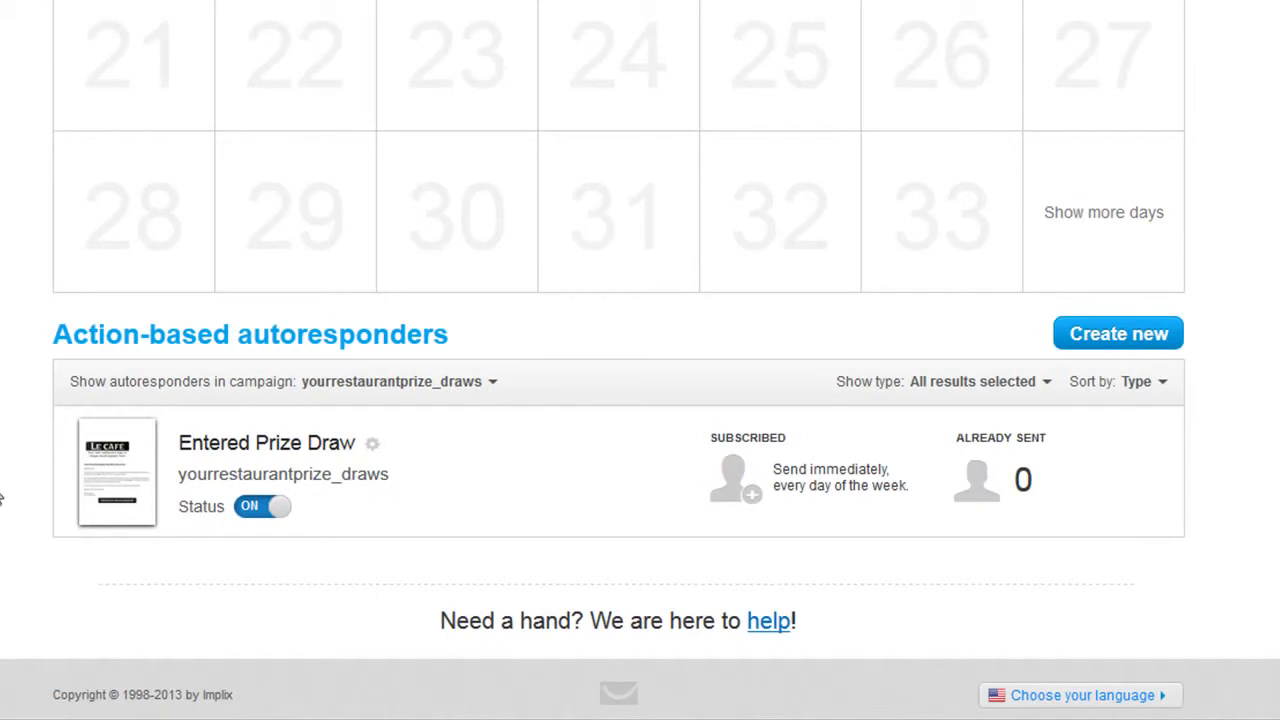
pyautogui.scroll(5, 1, 497)
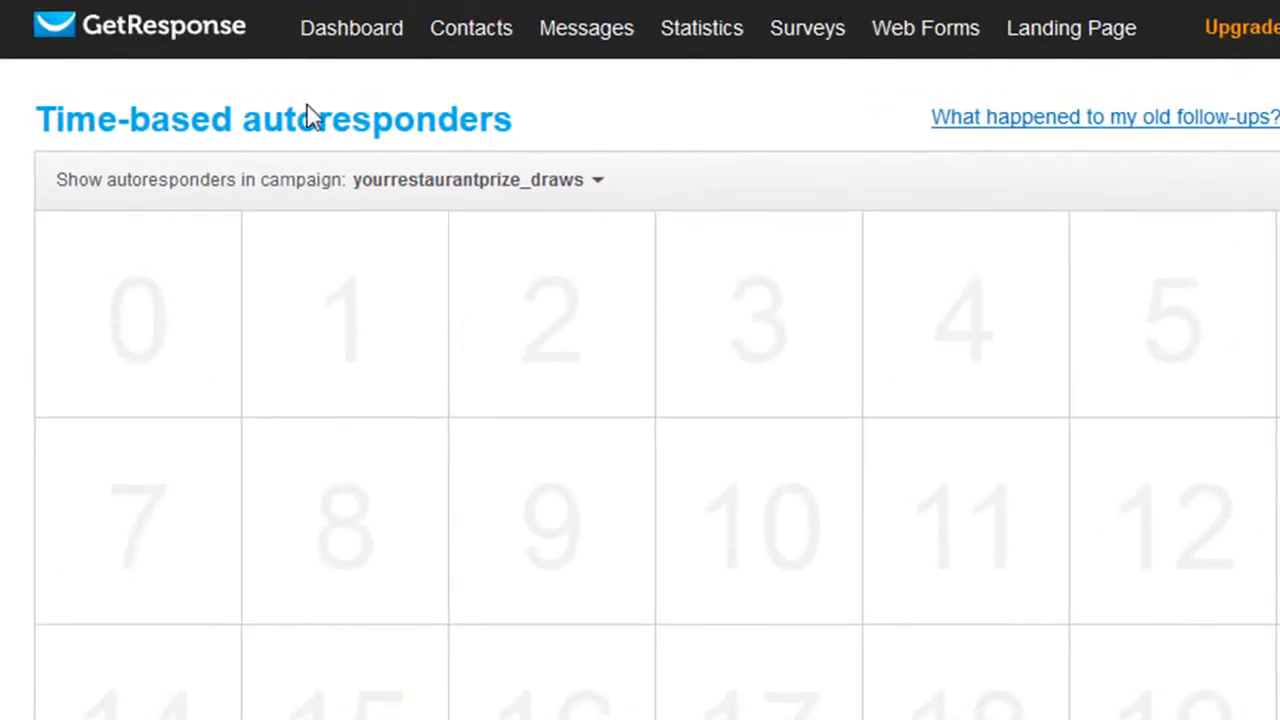
pyautogui.moveTo(578, 40)
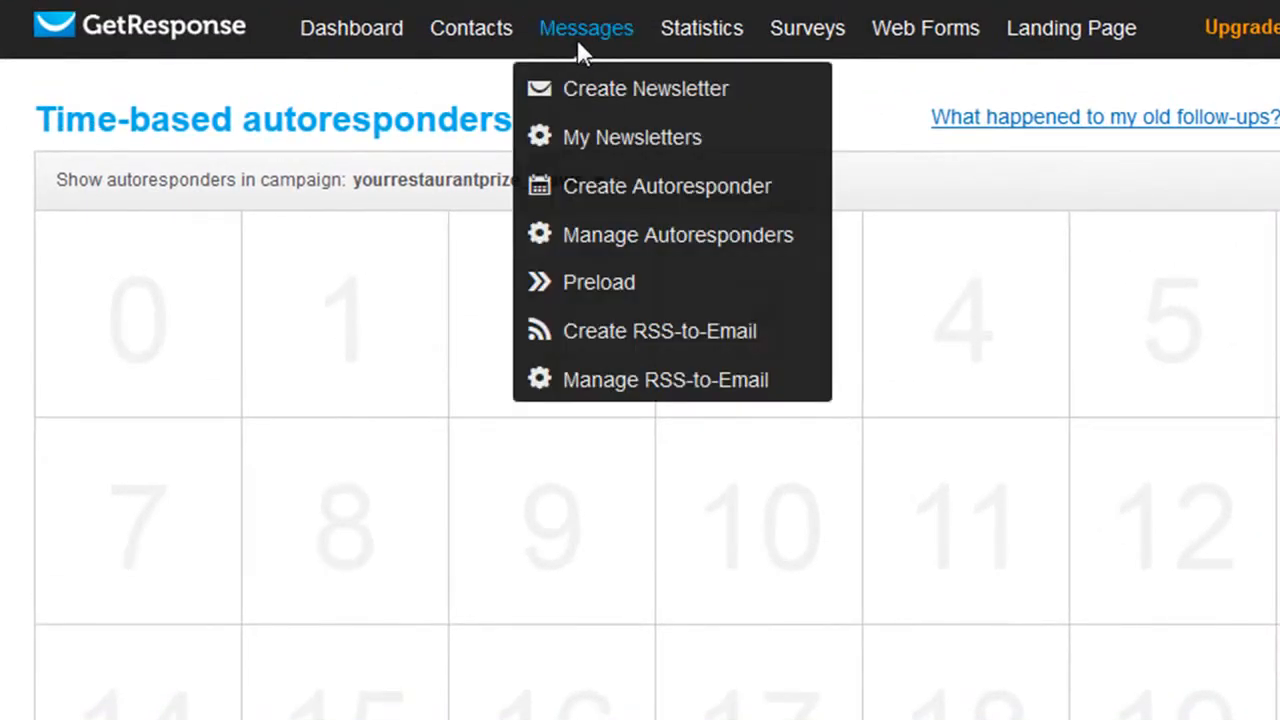
# Go to the autoresponder management page and view the available actions for the Entered Prize Draw autoresponder.
pyautogui.click(618, 240)
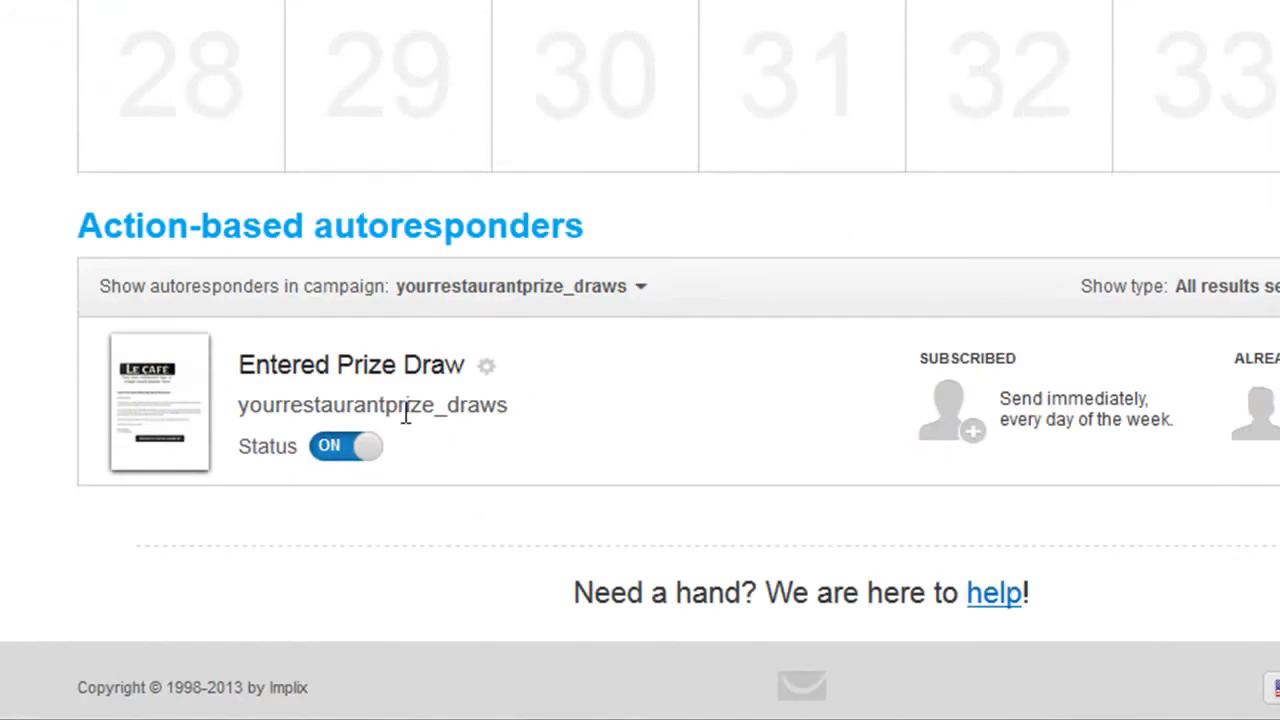
pyautogui.click(486, 366)
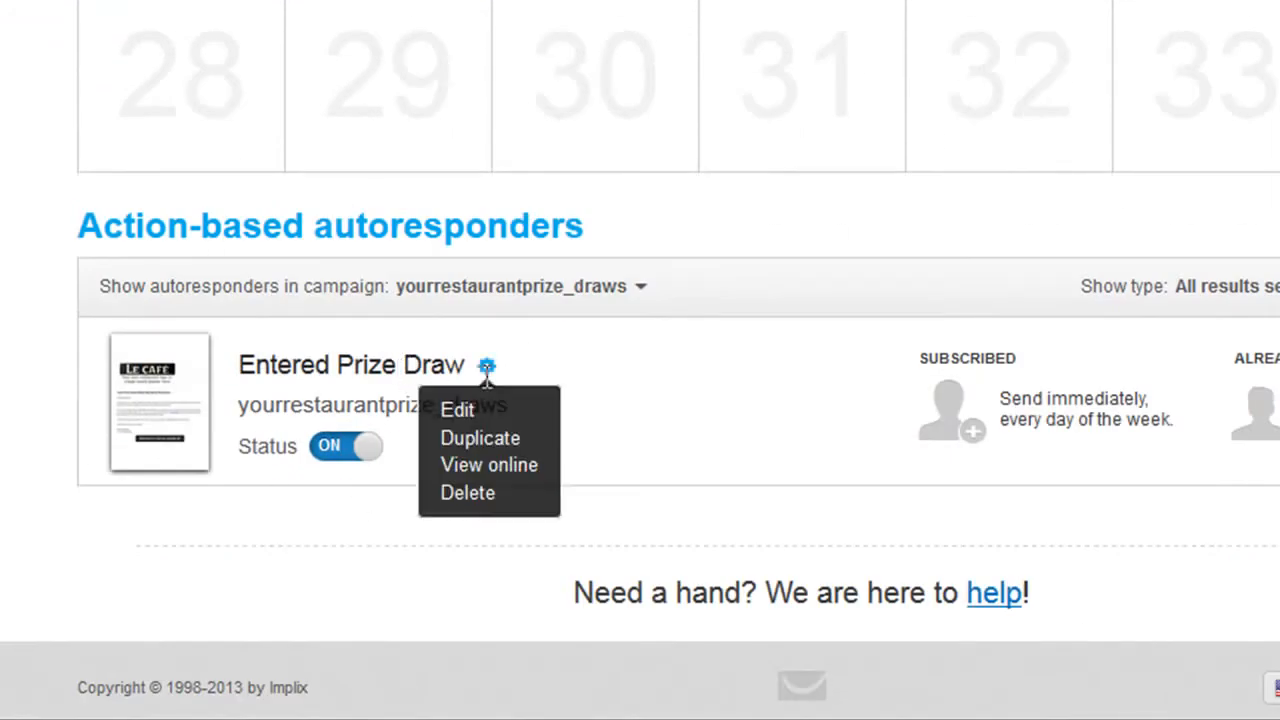
pyautogui.moveTo(488, 368)
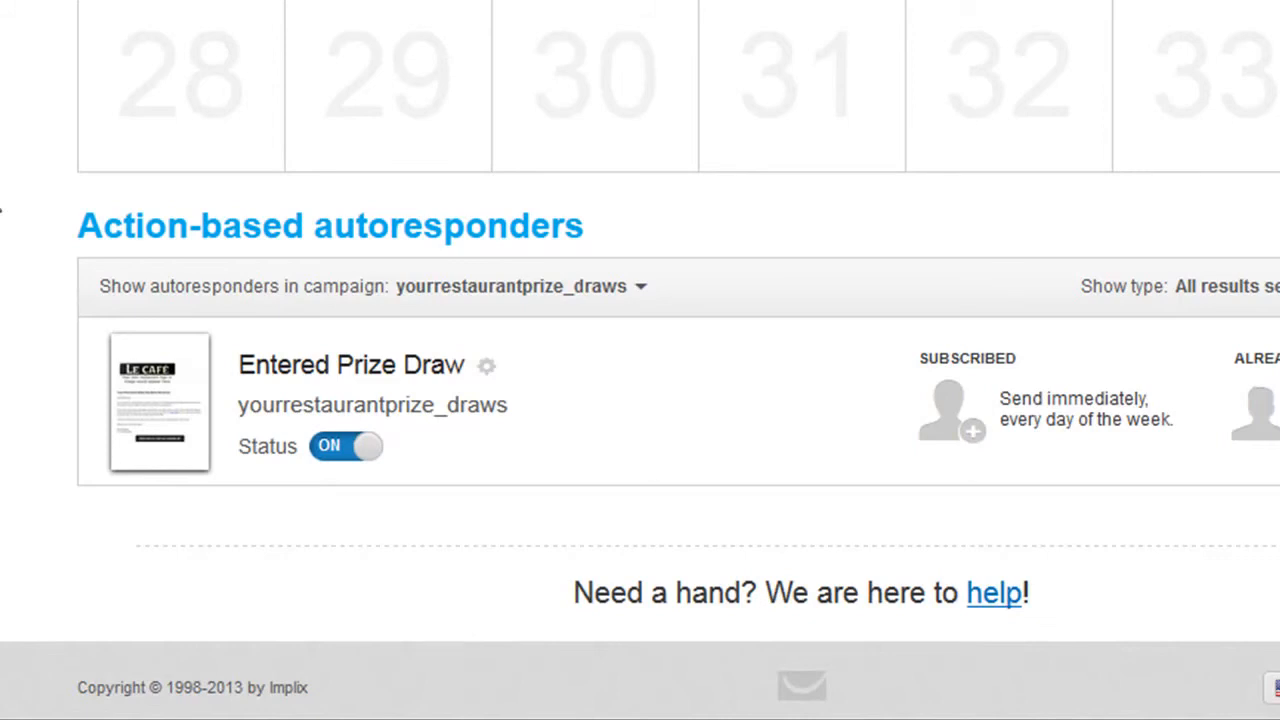
# Start creating a new web form for the prize draw campaign.
pyautogui.scroll(6, 0, 209)
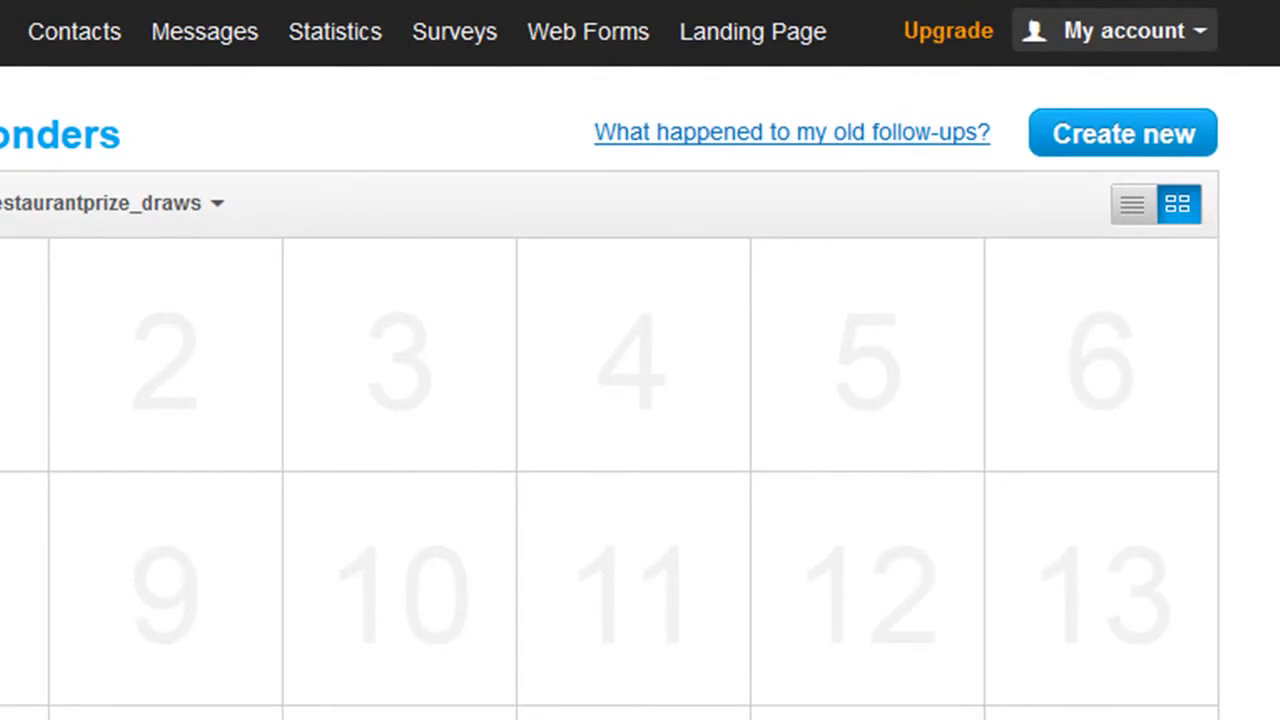
pyautogui.moveTo(583, 57)
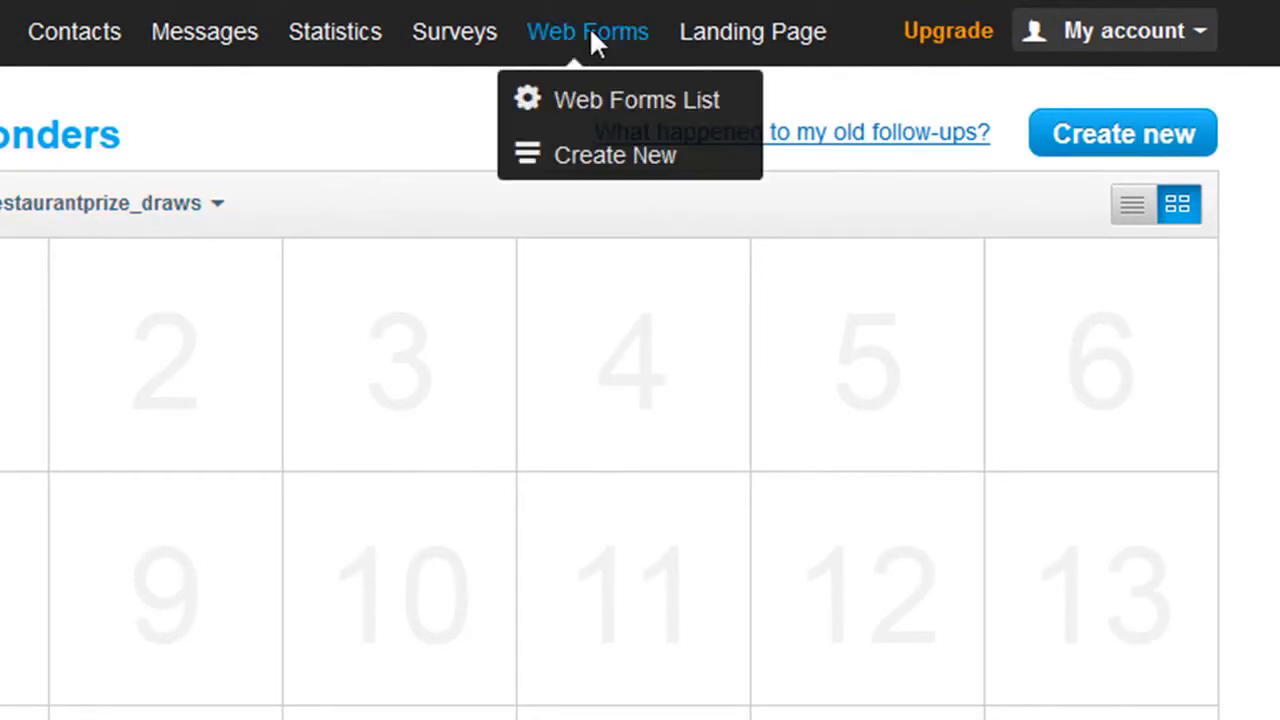
pyautogui.click(614, 166)
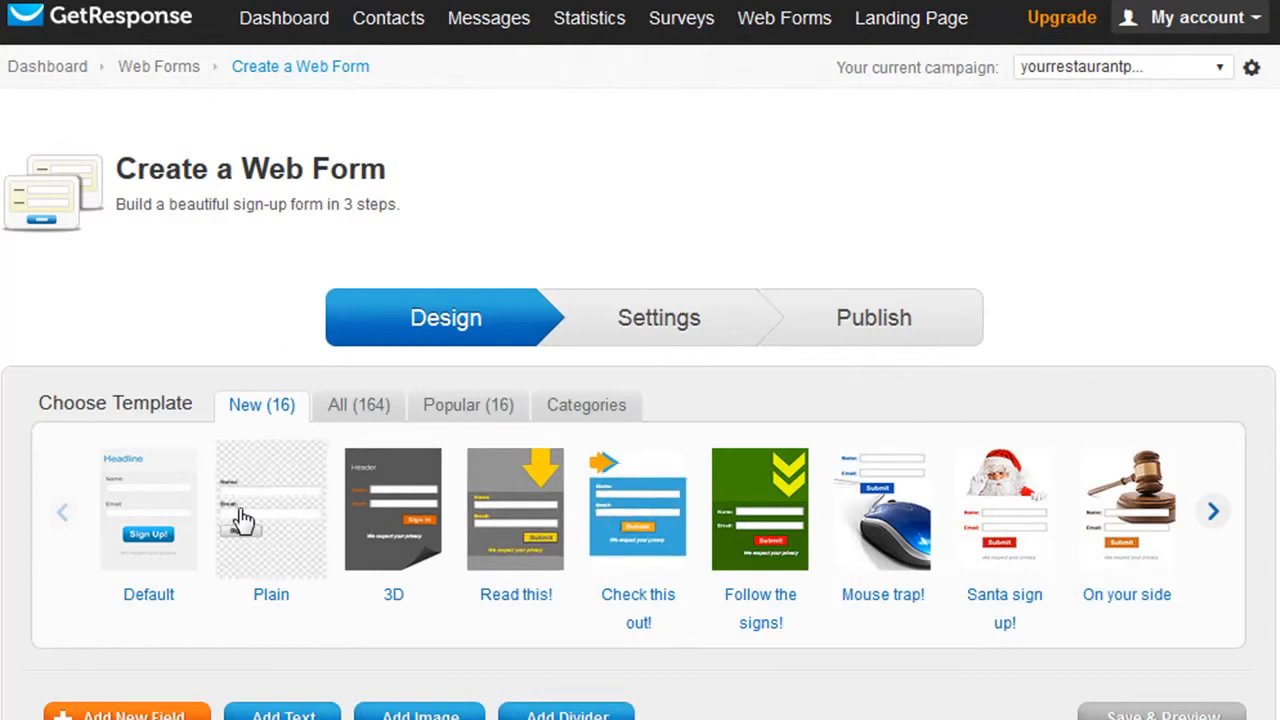
# Preview the "Check this out!" form template and look through the complete template collection.
pyautogui.click(625, 522)
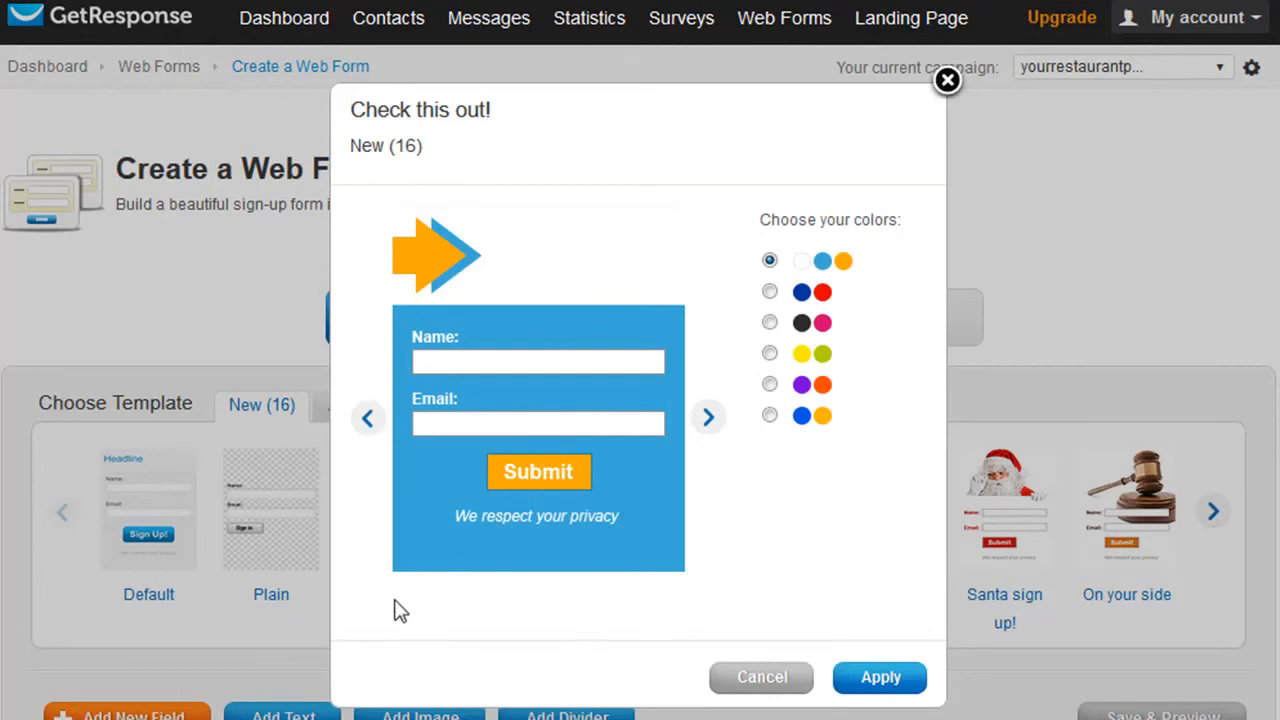
pyautogui.click(947, 80)
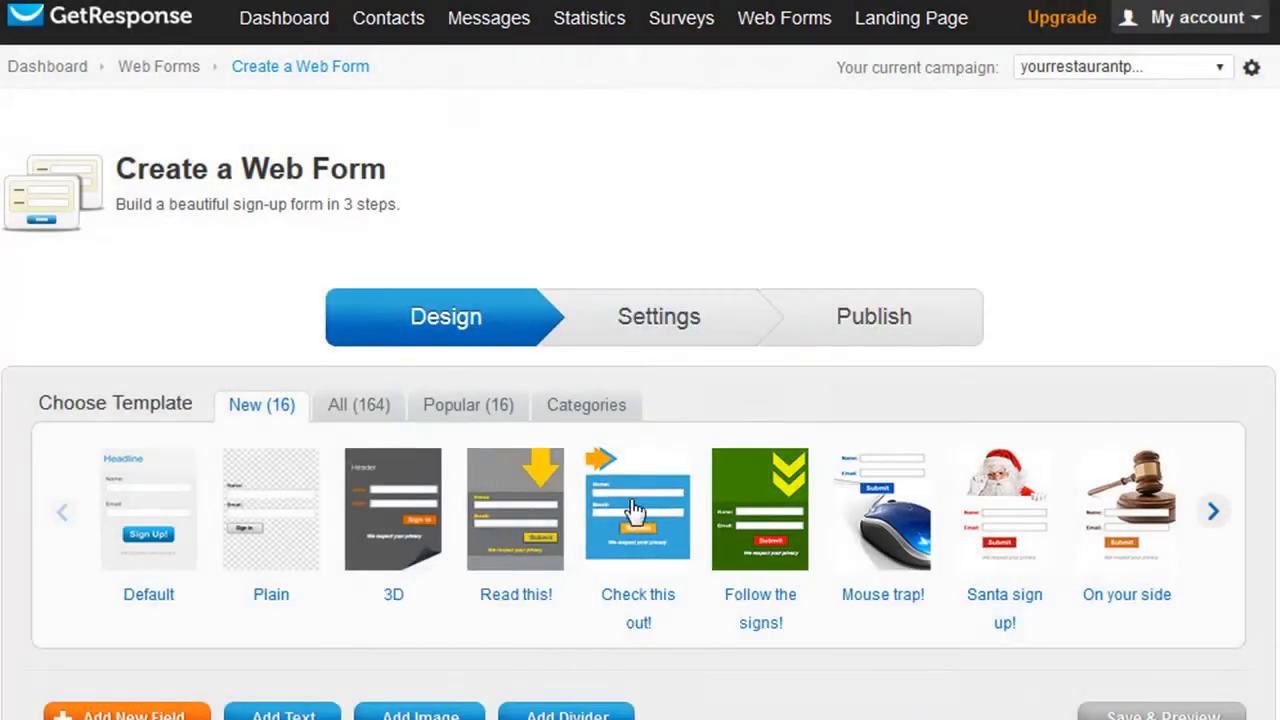
pyautogui.click(339, 414)
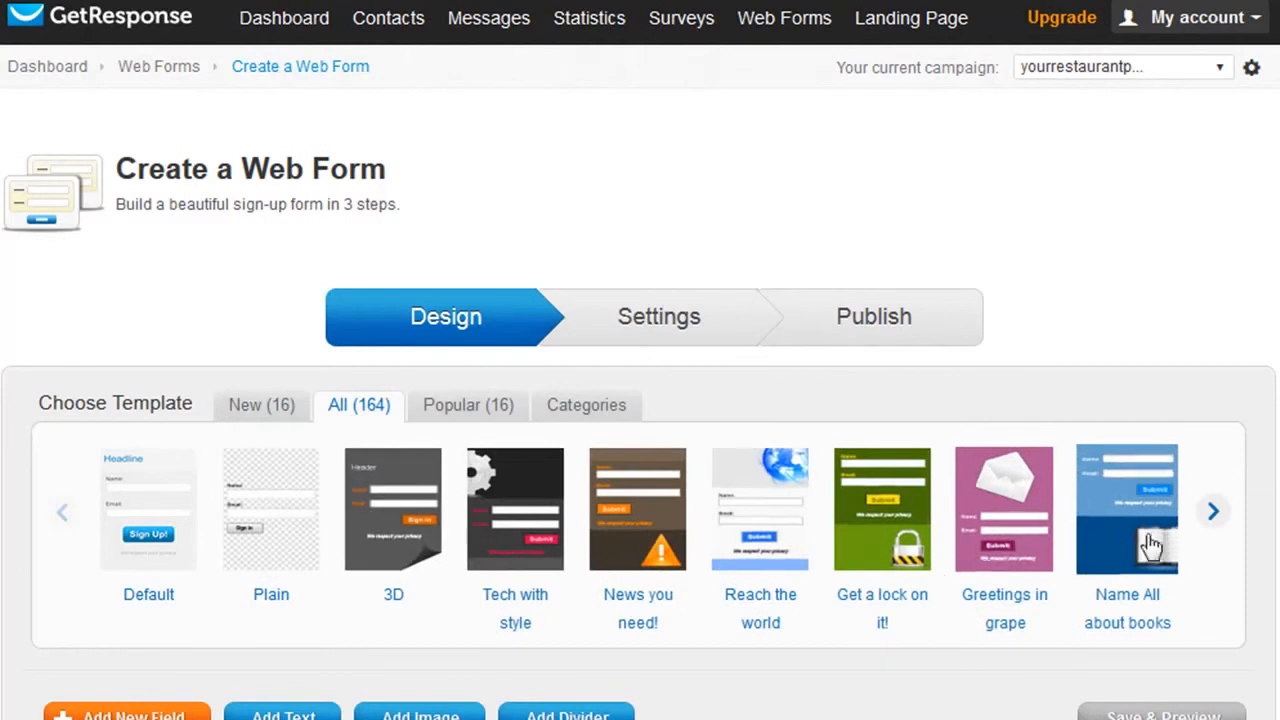
pyautogui.click(1213, 513)
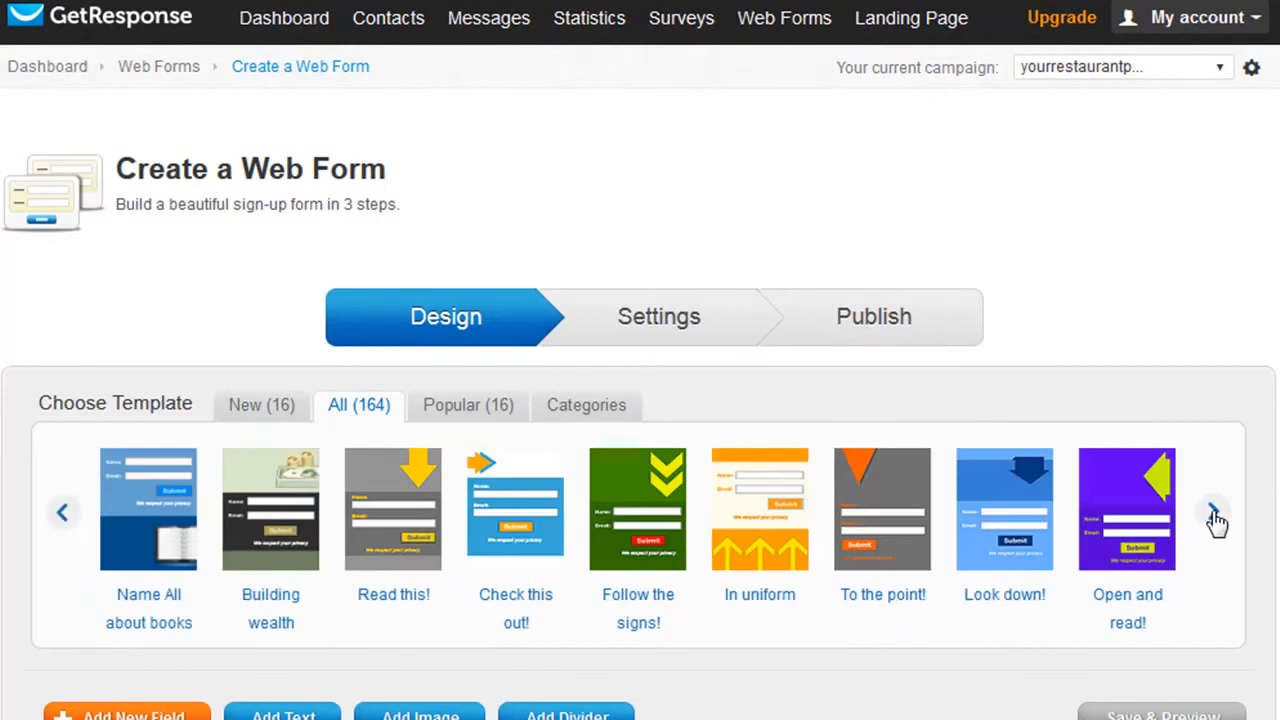
pyautogui.click(1213, 513)
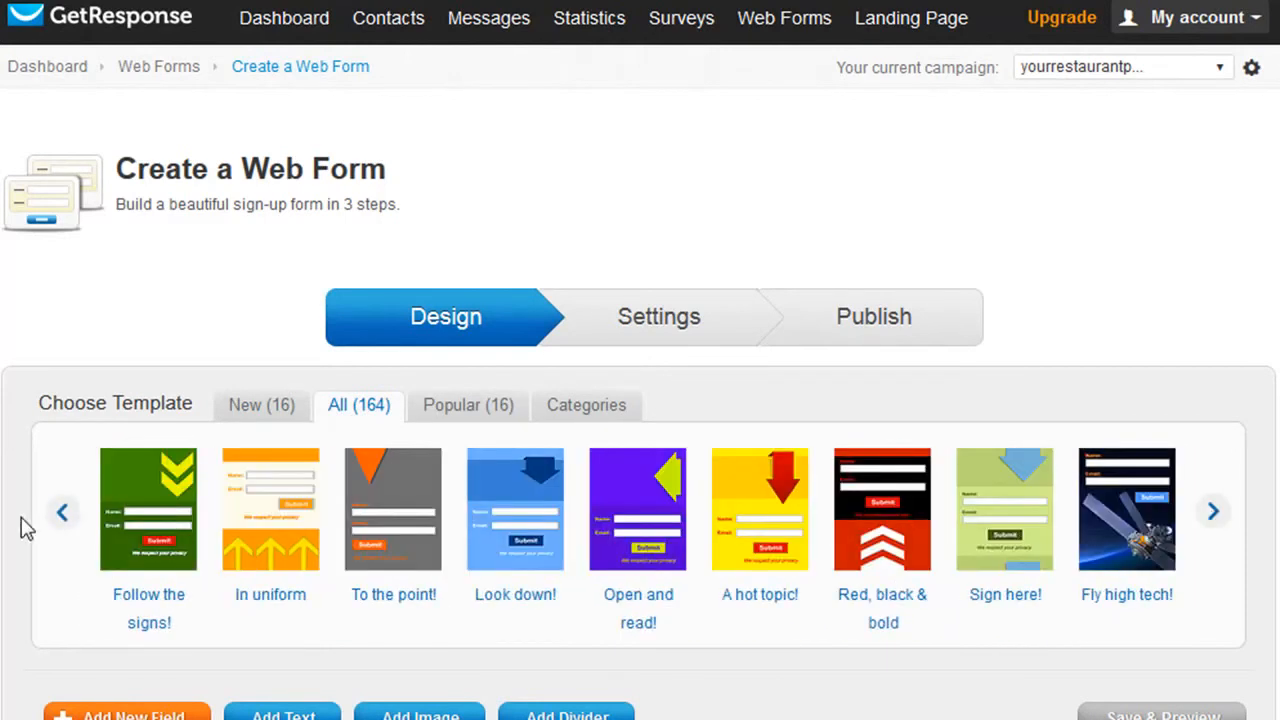
pyautogui.click(62, 513)
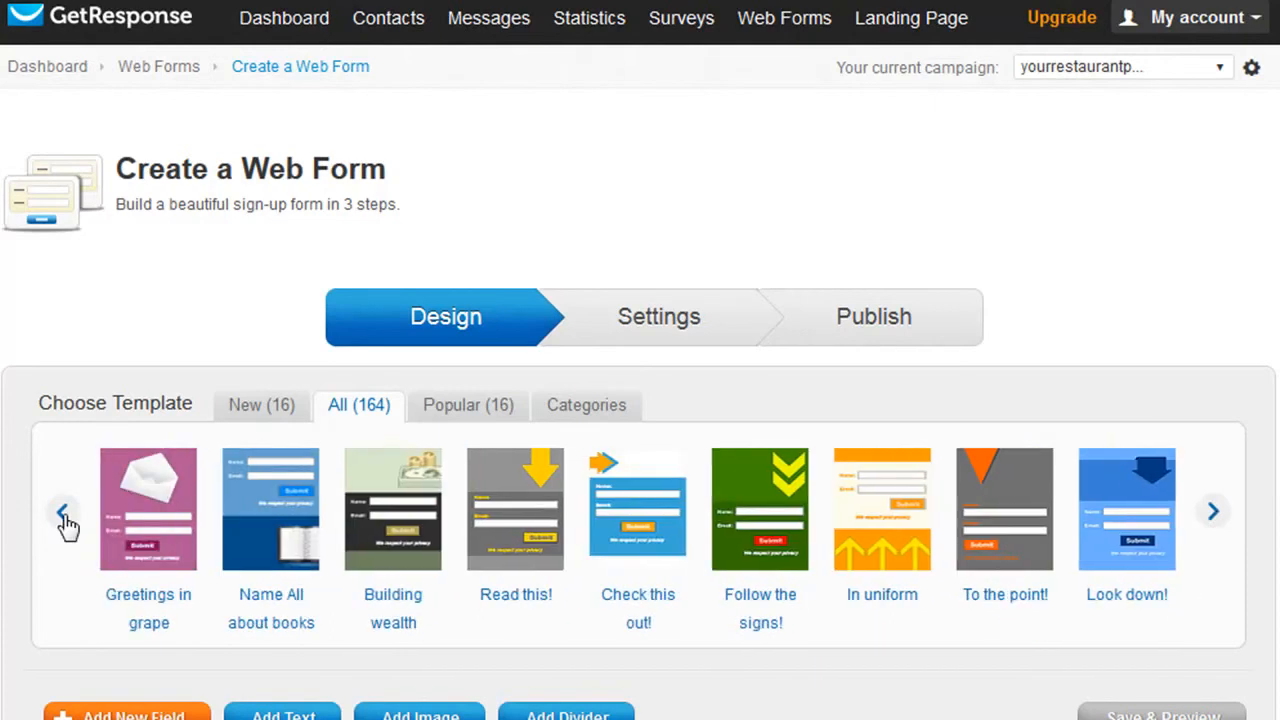
# Compare colour schemes for the "Check this out!" template and apply it in white, blue and orange.
pyautogui.click(643, 514)
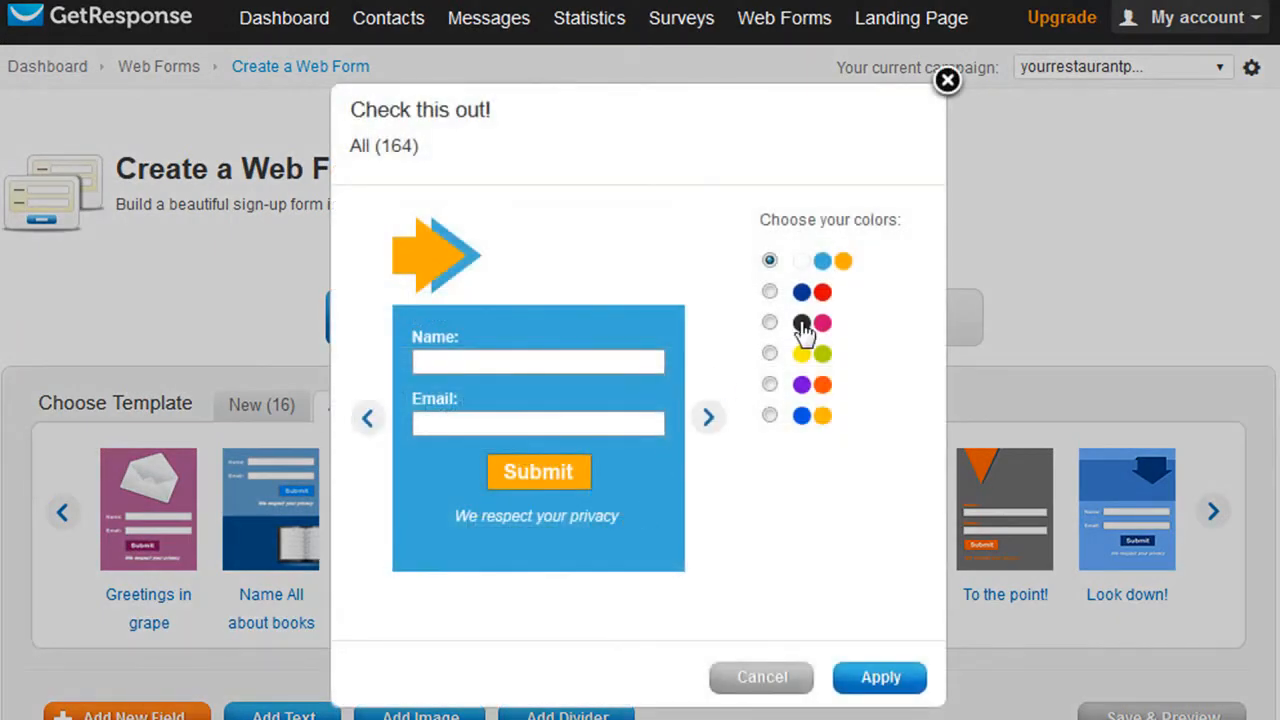
pyautogui.click(769, 293)
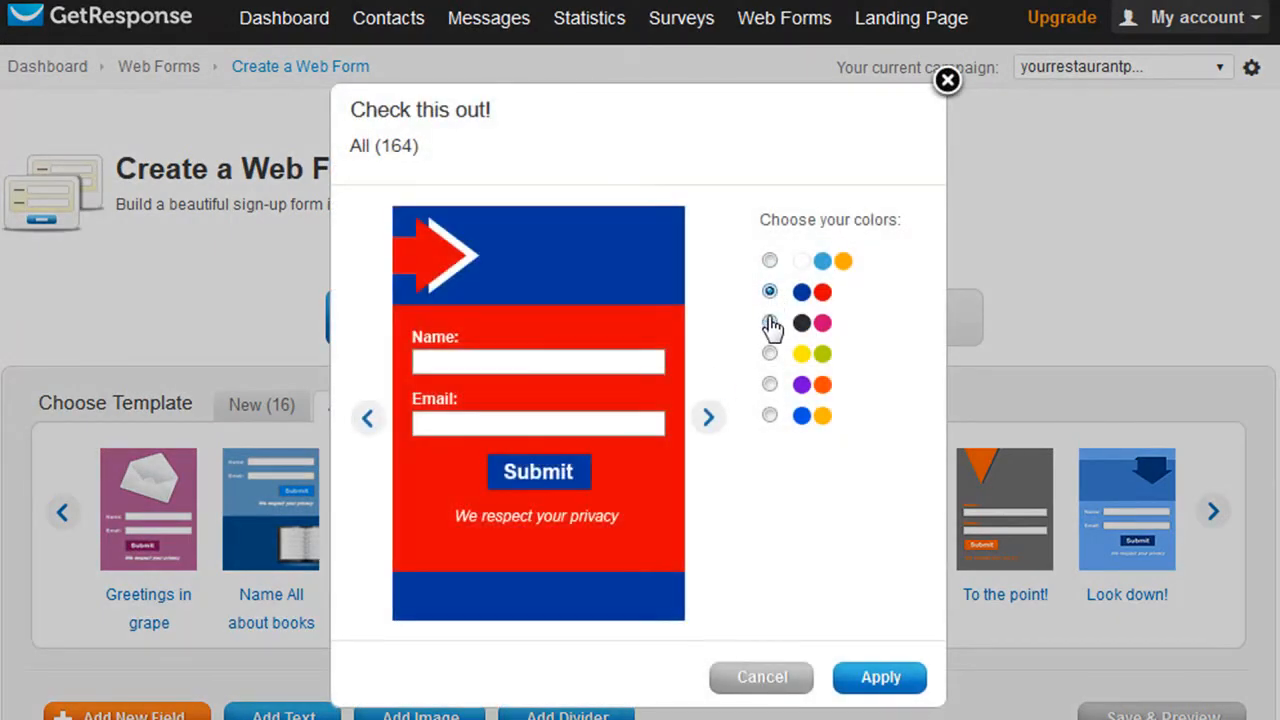
pyautogui.click(769, 321)
pyautogui.click(763, 298)
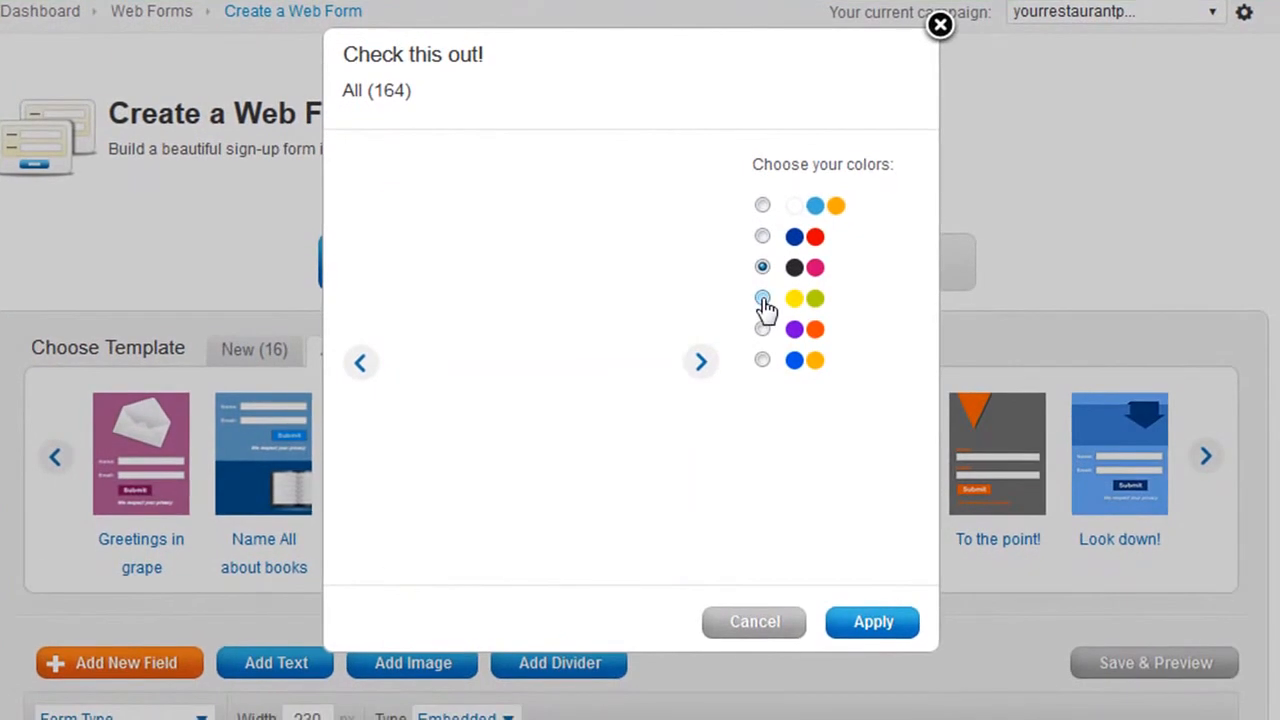
pyautogui.click(762, 206)
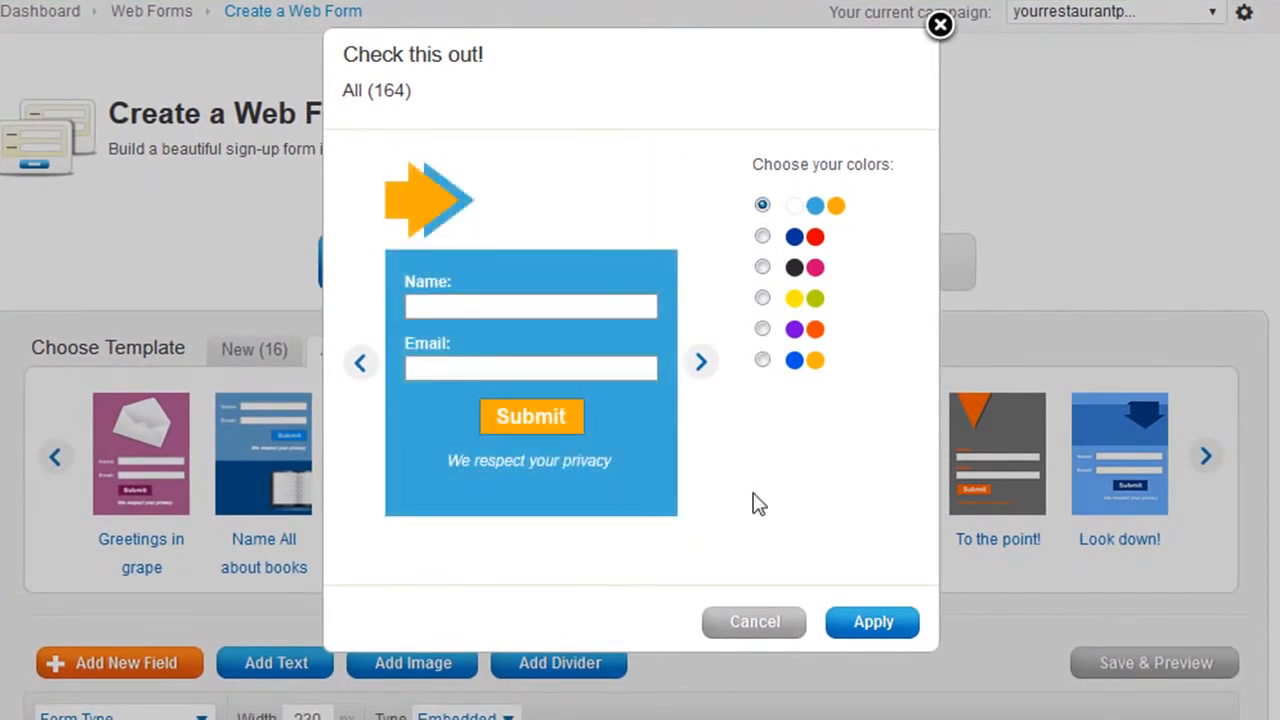
pyautogui.click(873, 625)
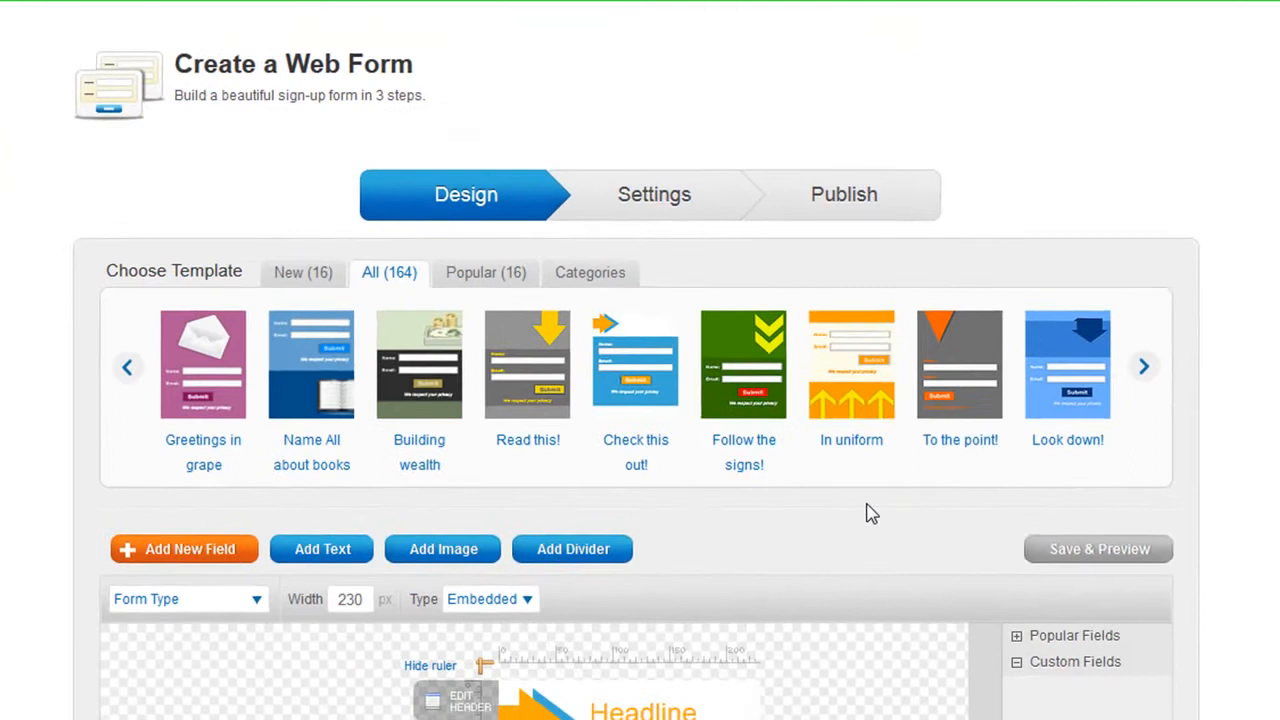
# Try hiding the web form's header and show it again.
pyautogui.scroll(-3, 874, 629)
pyautogui.scroll(-5, 864, 497)
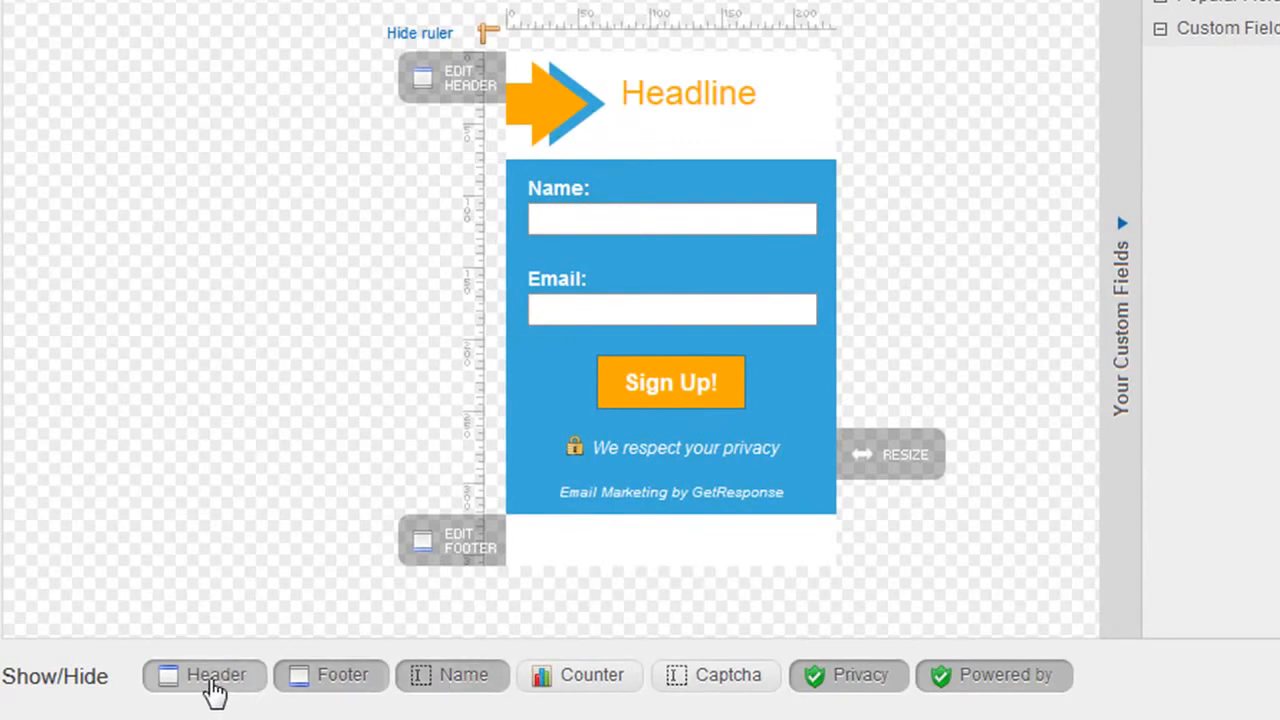
pyautogui.click(213, 678)
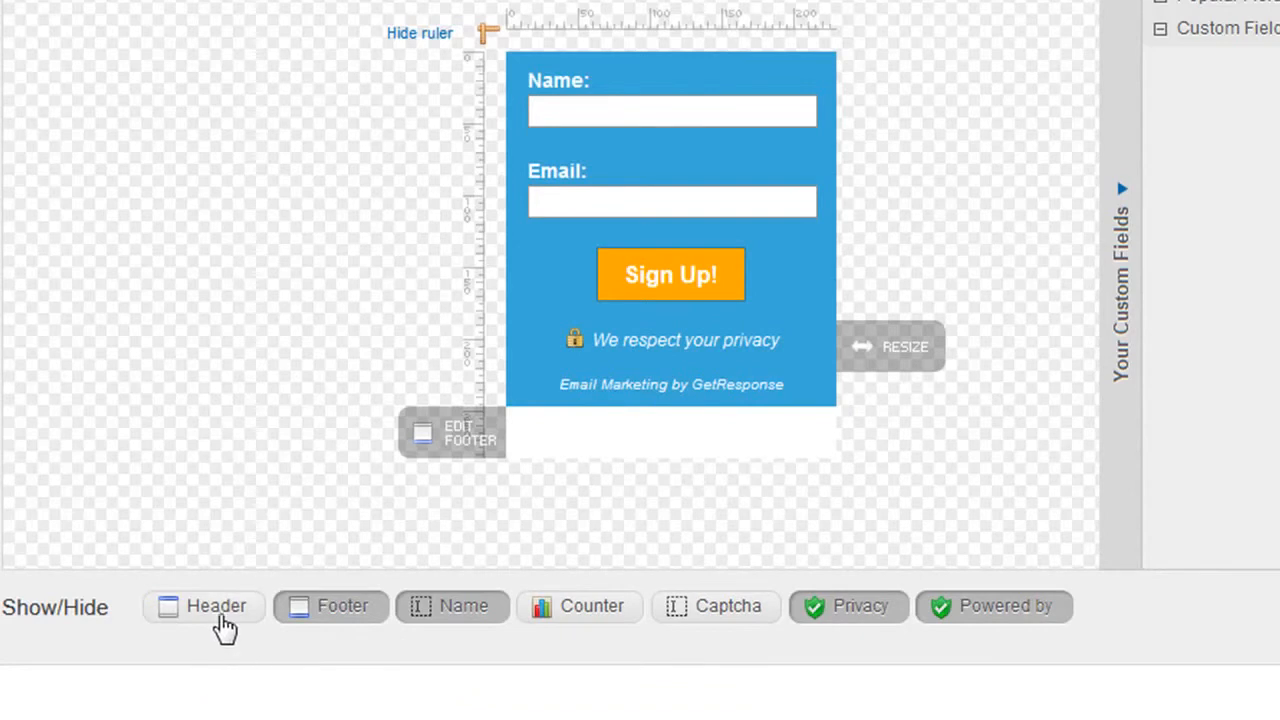
pyautogui.click(216, 610)
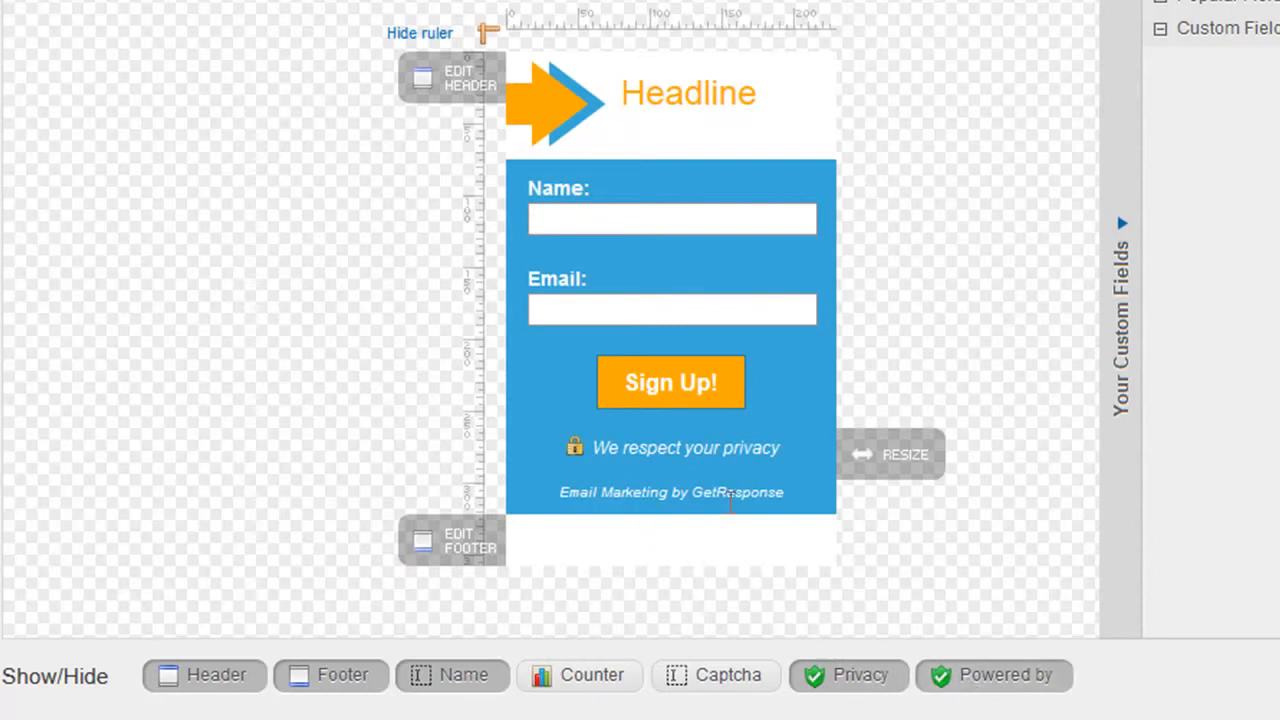
# Hide the form's "Powered by" line and try out the subscriber counter, leaving it switched off.
pyautogui.click(946, 678)
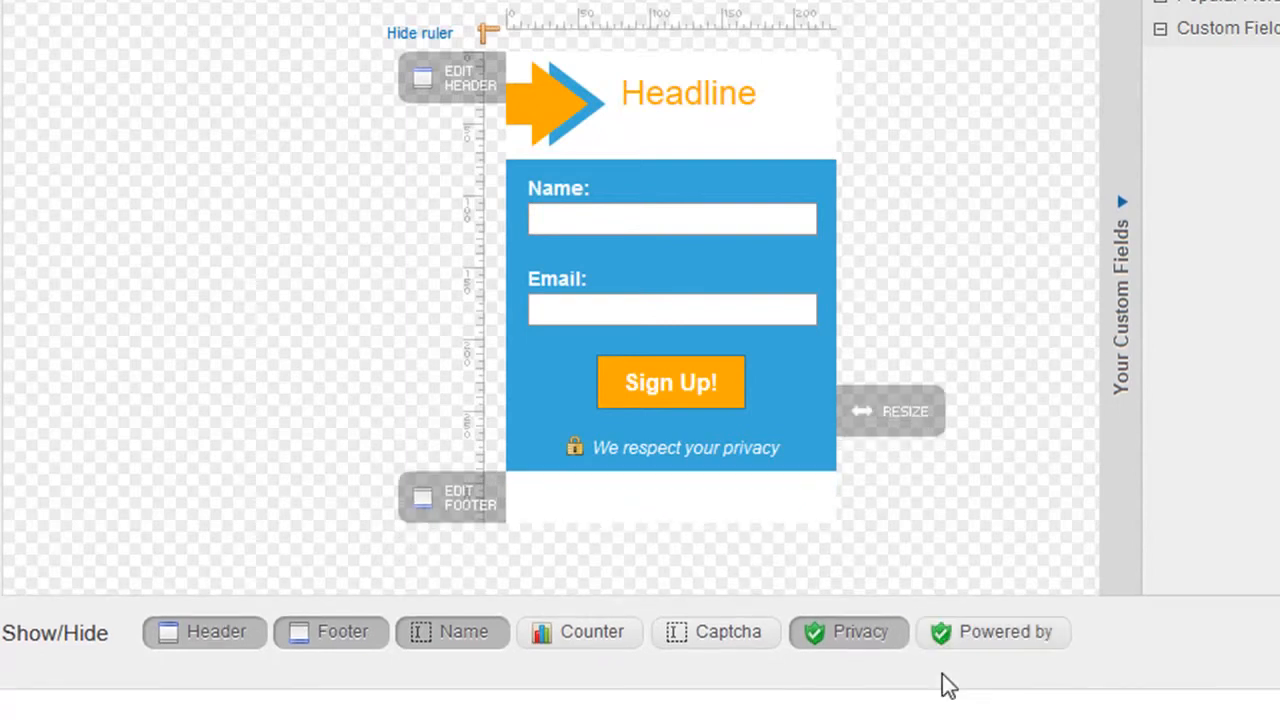
pyautogui.click(612, 648)
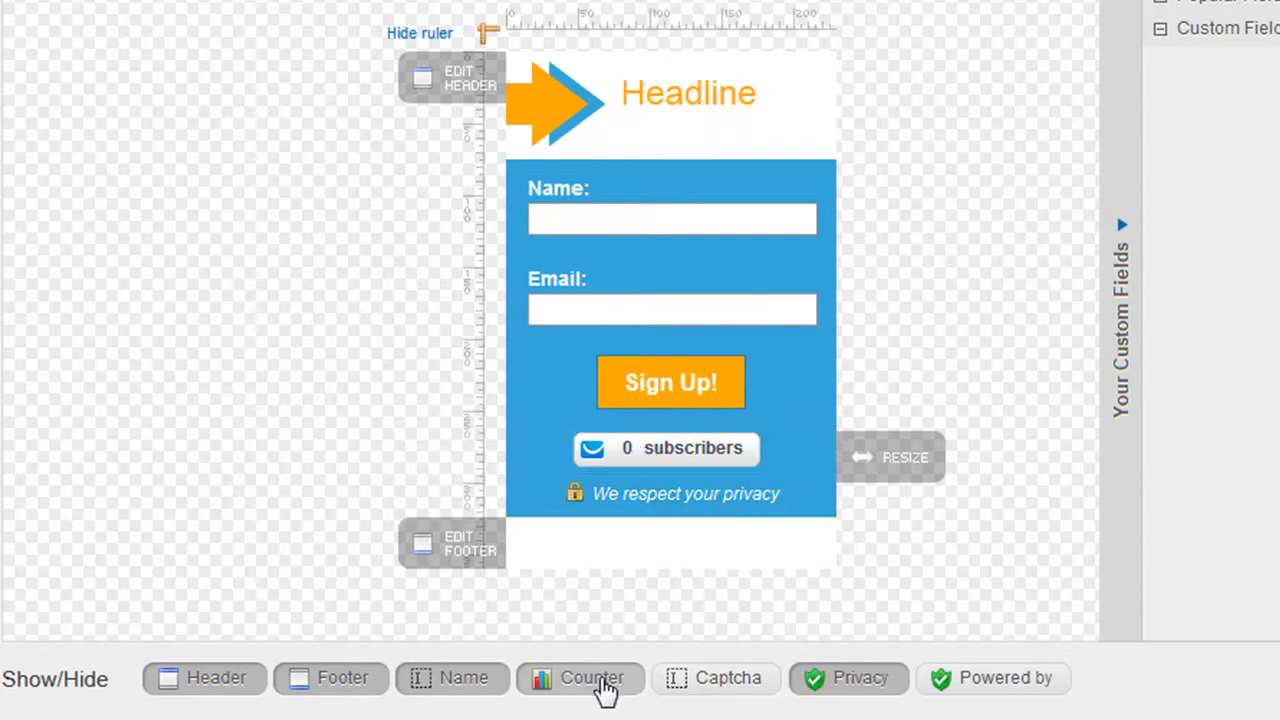
pyautogui.click(613, 690)
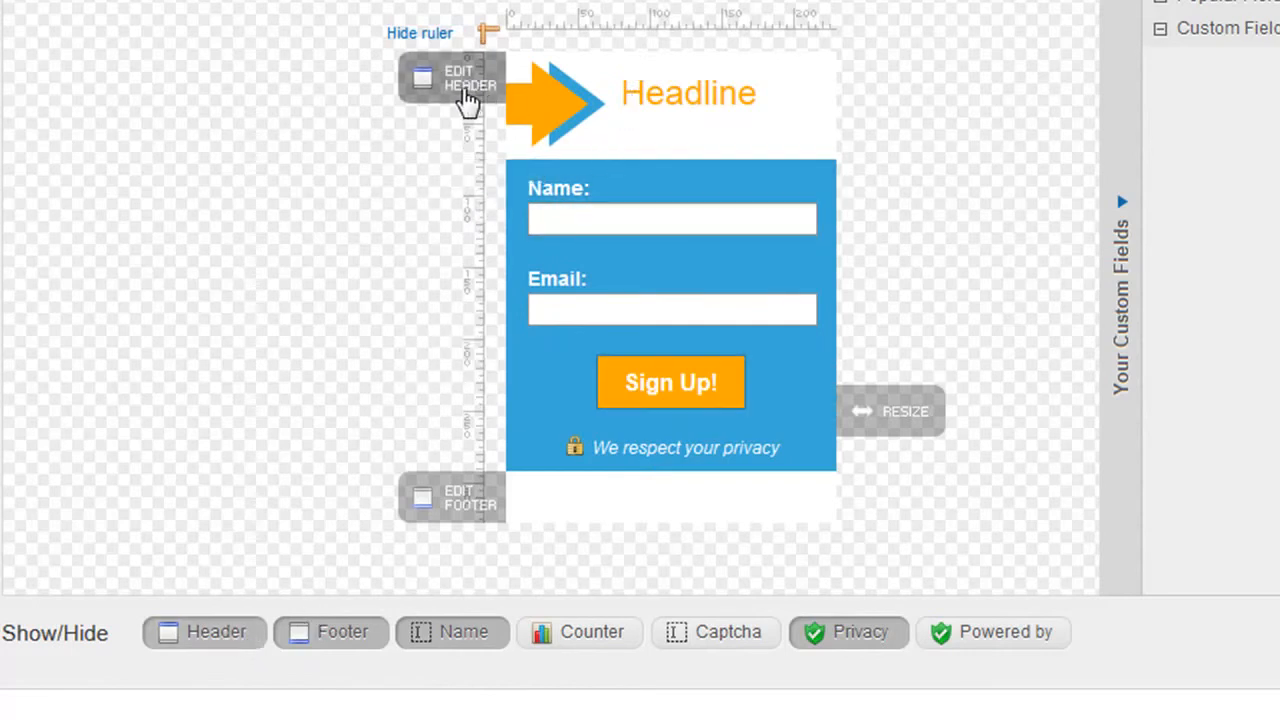
# Change the form's headline to "Enter Here" and hide the footer.
pyautogui.click(458, 93)
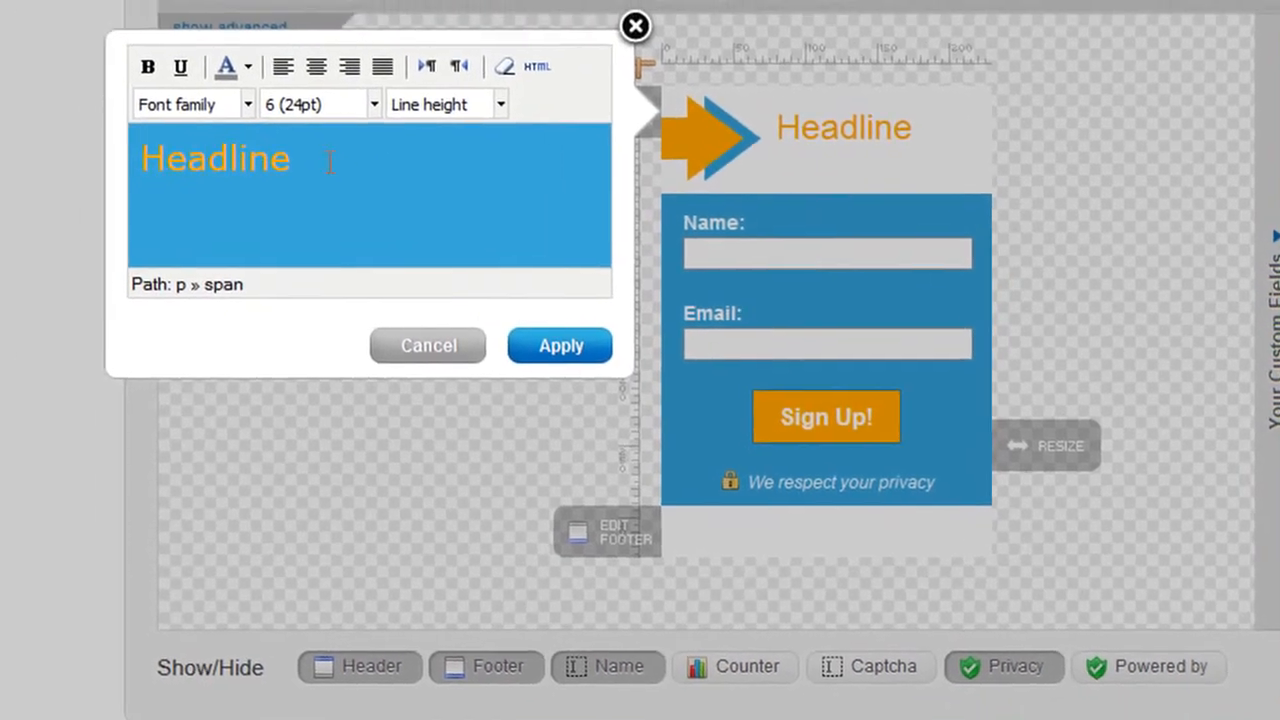
pyautogui.moveTo(330, 163); pyautogui.dragTo(143, 165)
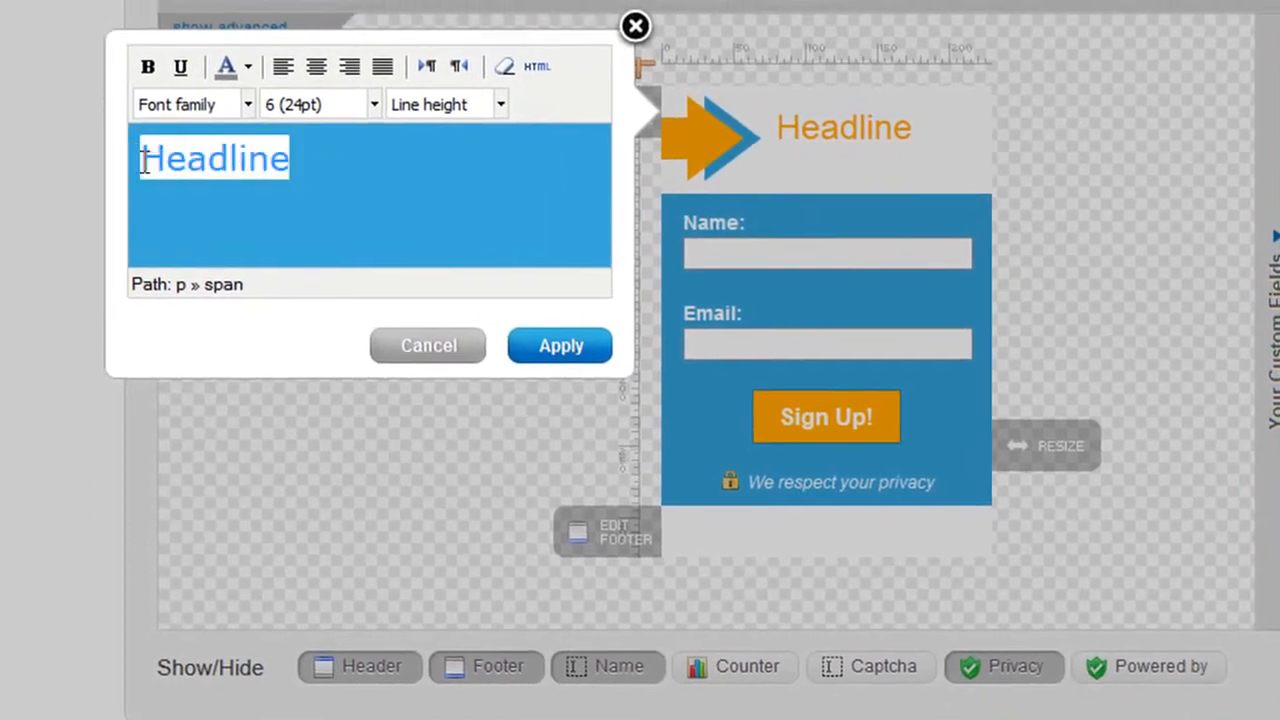
pyautogui.write('Enter Here')
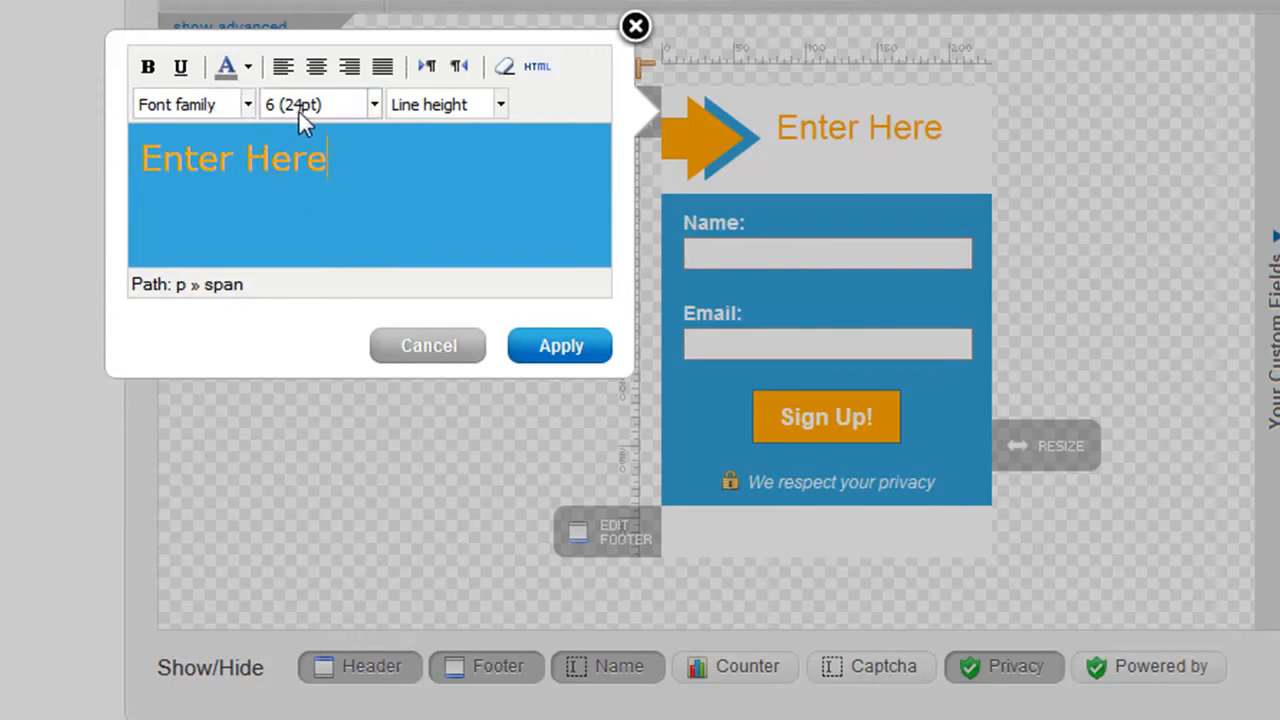
pyautogui.click(545, 366)
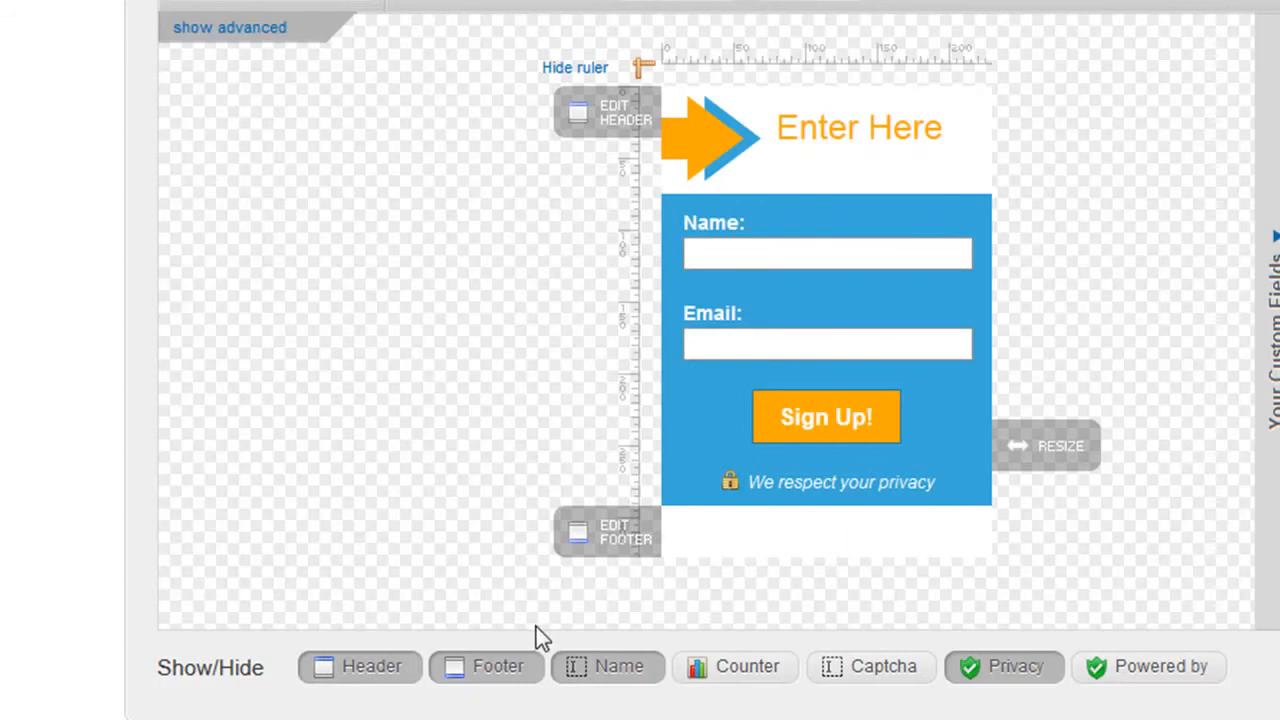
pyautogui.click(503, 663)
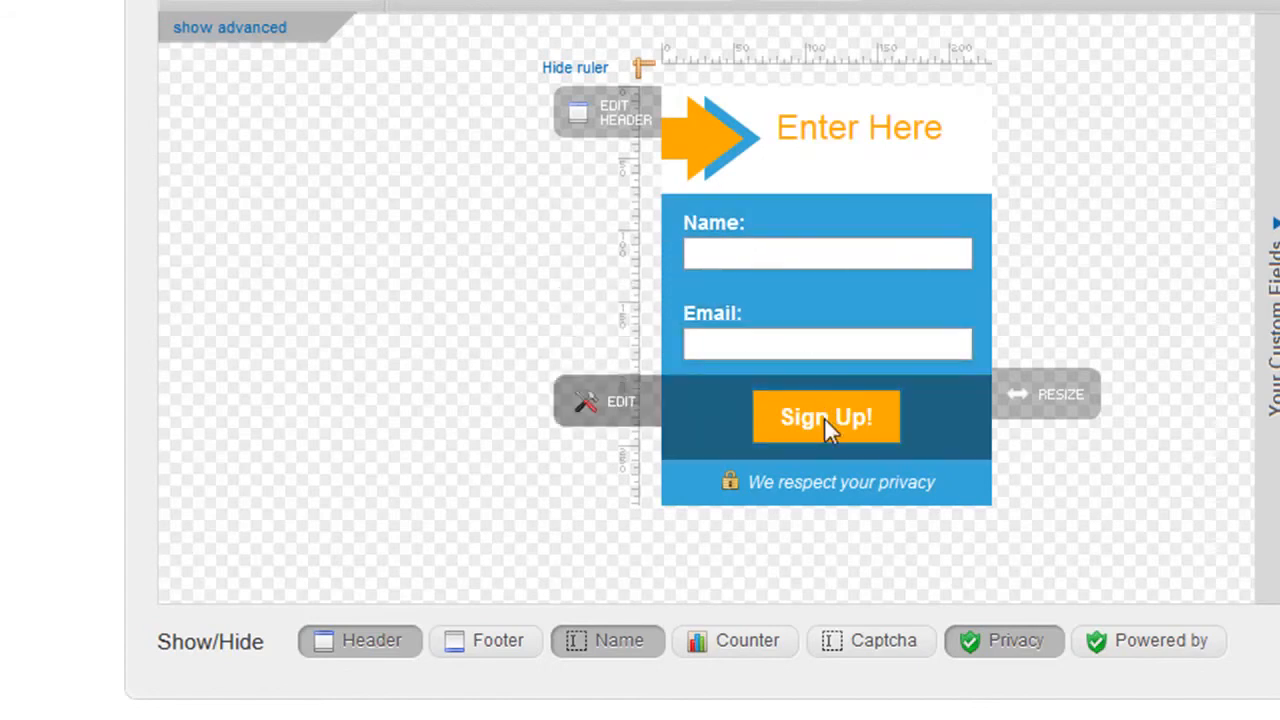
# Change the form's submit button label to "Enter!".
pyautogui.click(612, 405)
pyautogui.click(224, 455)
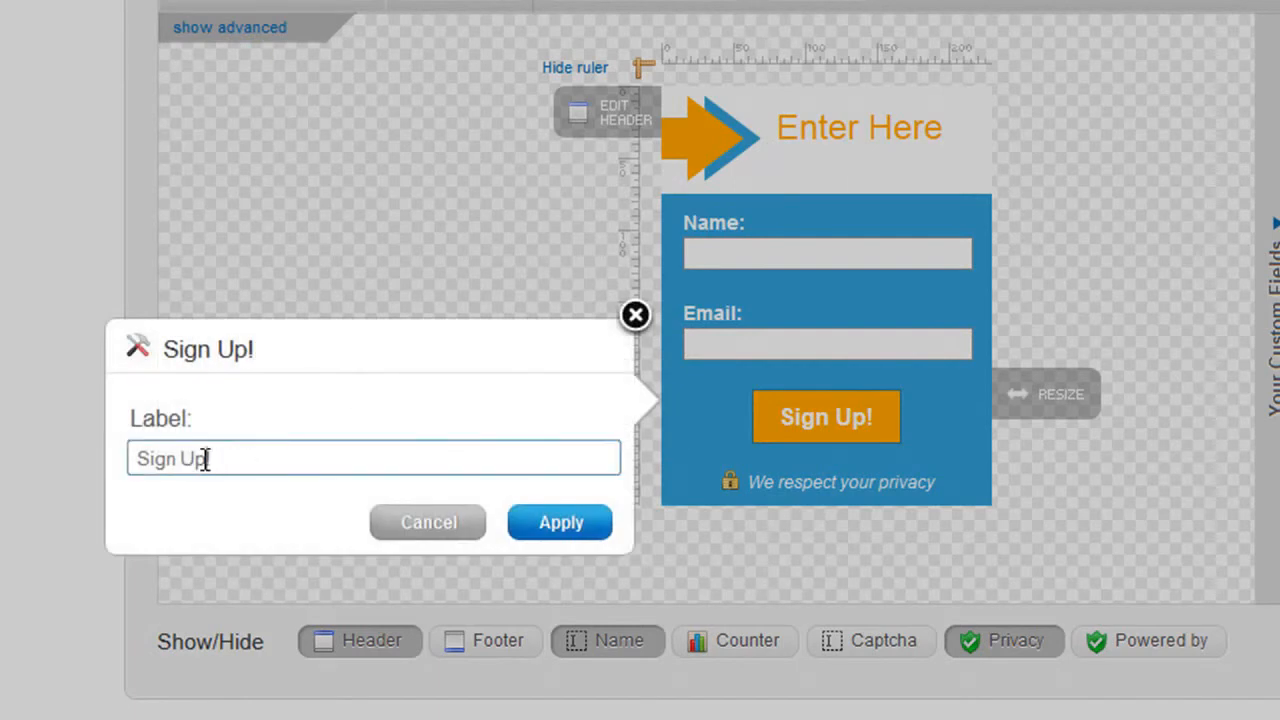
pyautogui.moveTo(205, 459); pyautogui.dragTo(116, 461)
pyautogui.write('Enter!')
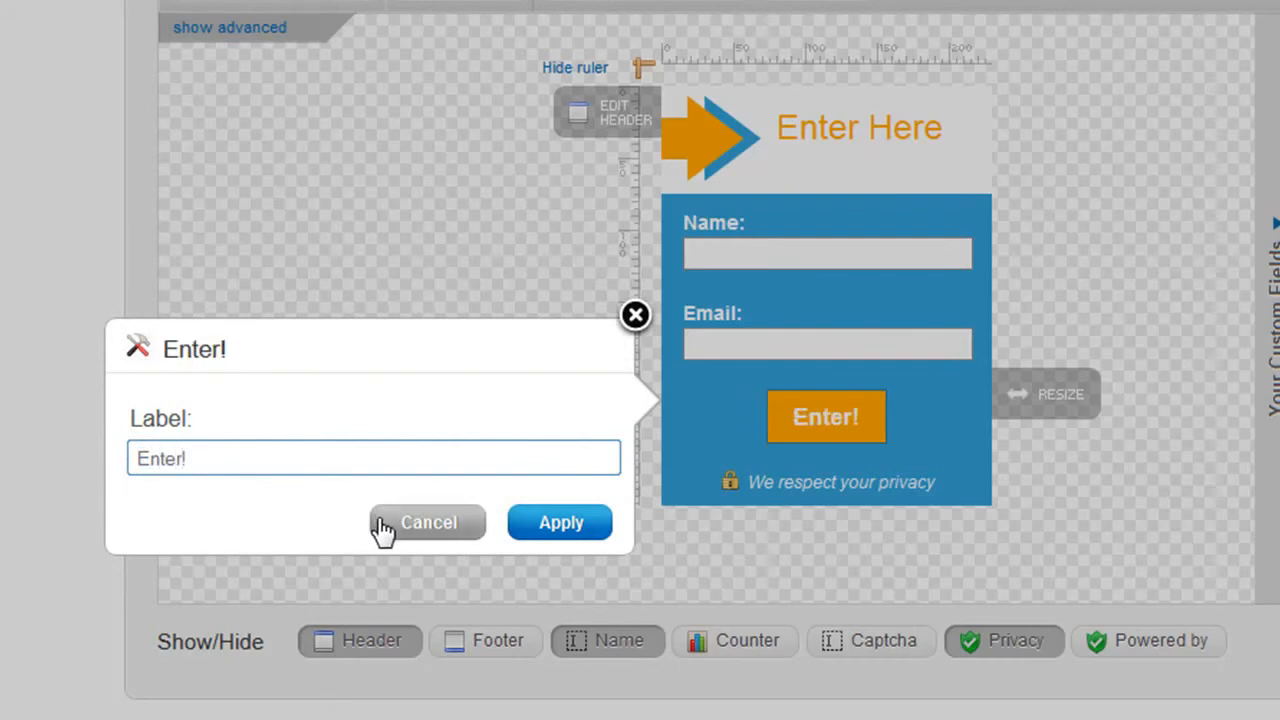
pyautogui.click(531, 537)
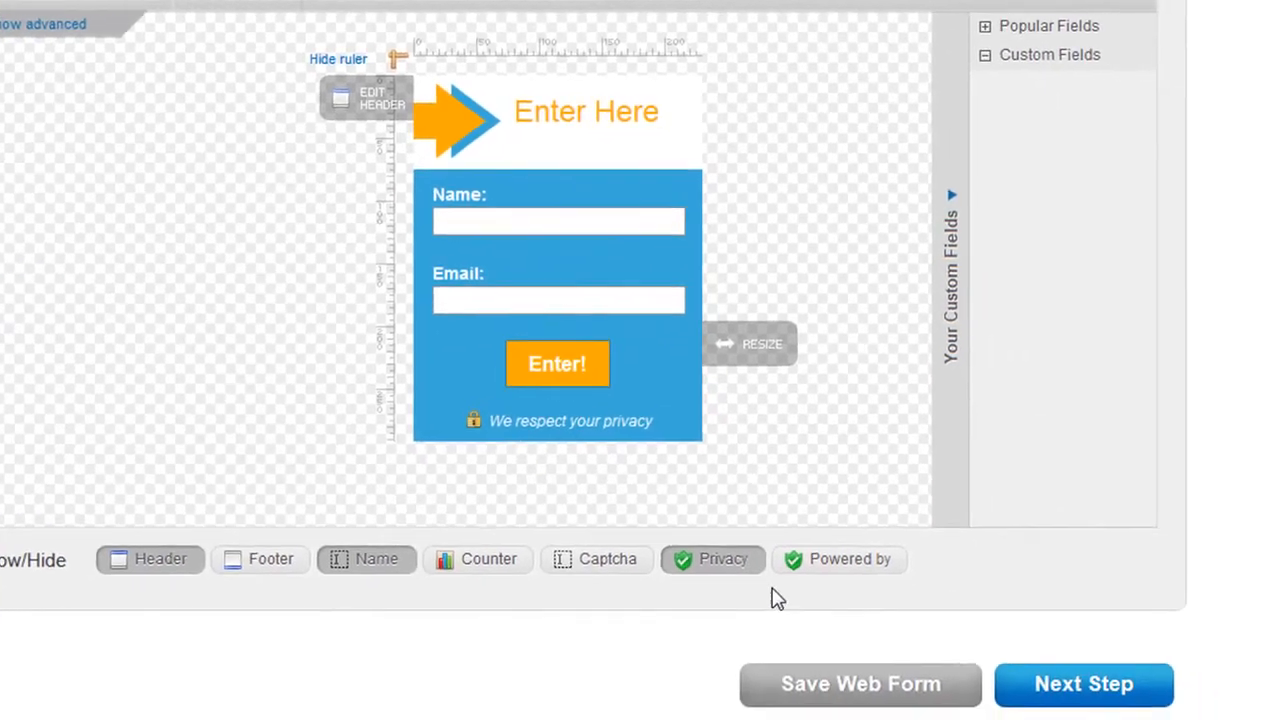
# Proceed to the form's settings and name the web form "Prize Draw Sign Up Form".
pyautogui.click(1058, 690)
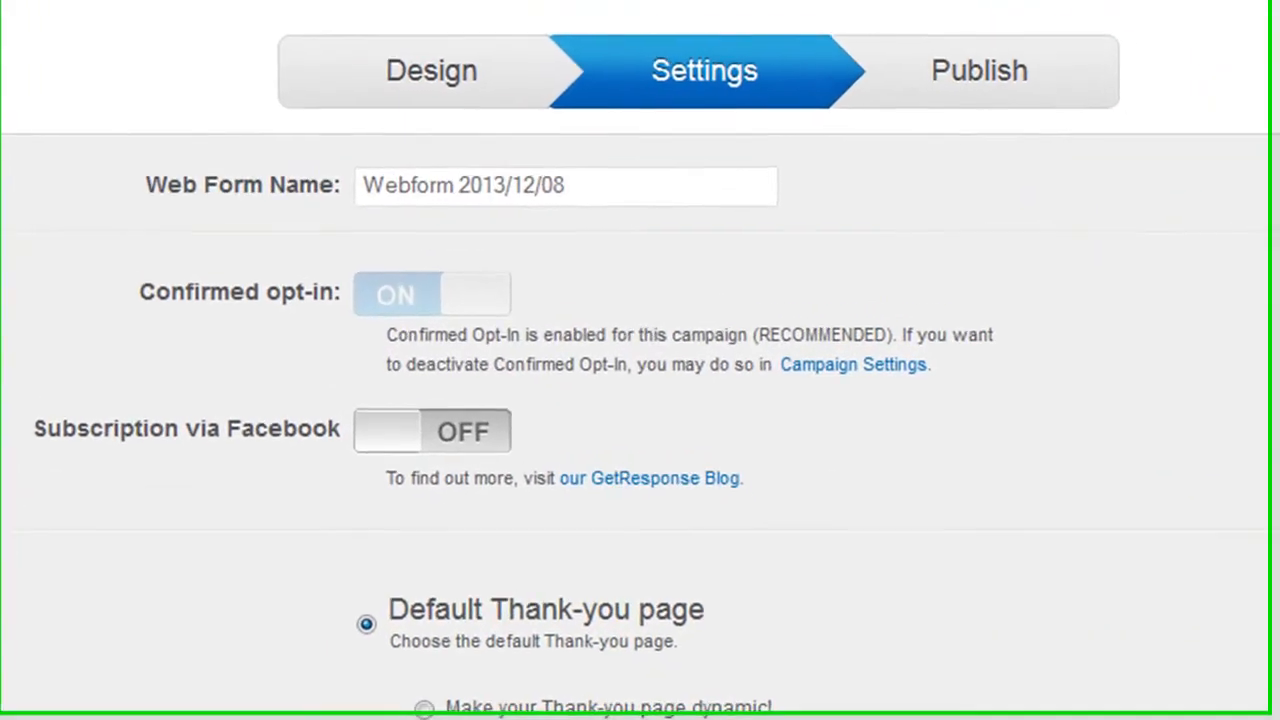
pyautogui.click(492, 116)
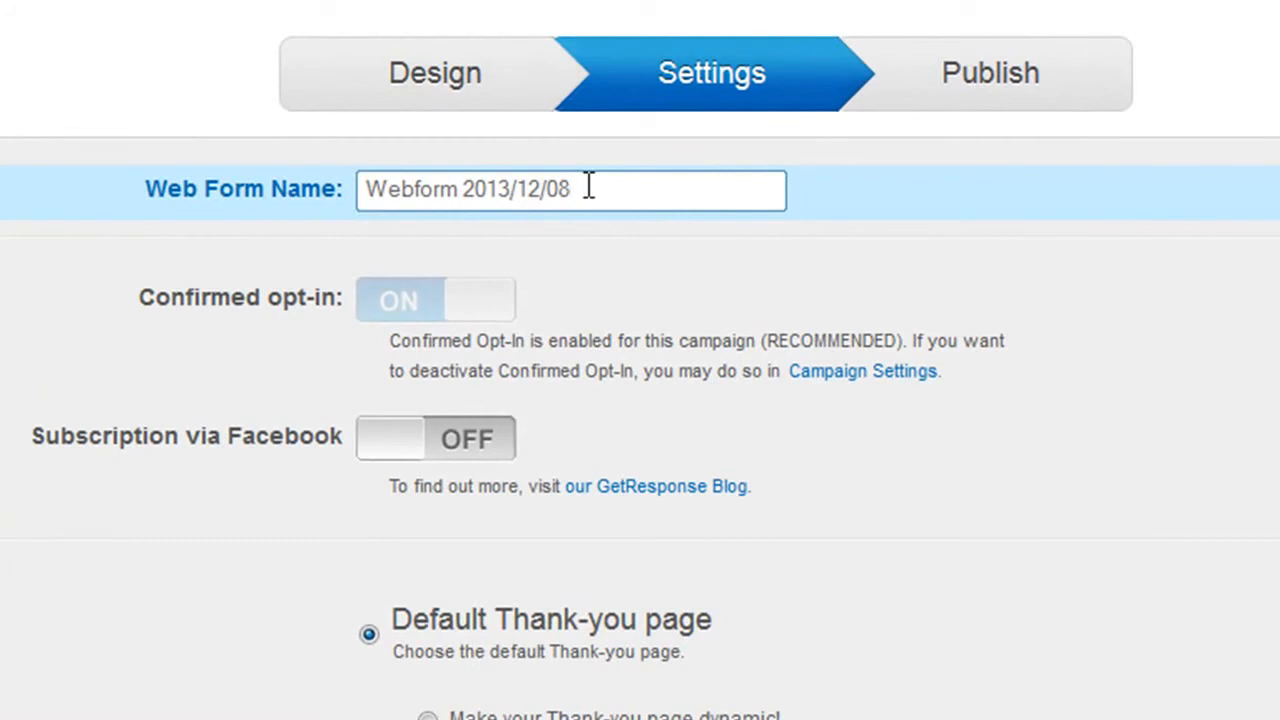
pyautogui.press('BackSpace')
pyautogui.press('BackSpace')
pyautogui.press('BackSpace')
pyautogui.press('BackSpace')
pyautogui.press('BackSpace')
pyautogui.press('BackSpace')
pyautogui.press('BackSpace')
pyautogui.press('BackSpace')
pyautogui.press('BackSpace')
pyautogui.press('BackSpace')
pyautogui.press('BackSpace')
pyautogui.press('BackSpace')
pyautogui.press('BackSpace')
pyautogui.press('BackSpace')
pyautogui.press('BackSpace')
pyautogui.press('BackSpace')
pyautogui.press('BackSpace')
pyautogui.press('BackSpace')
pyautogui.write('P')
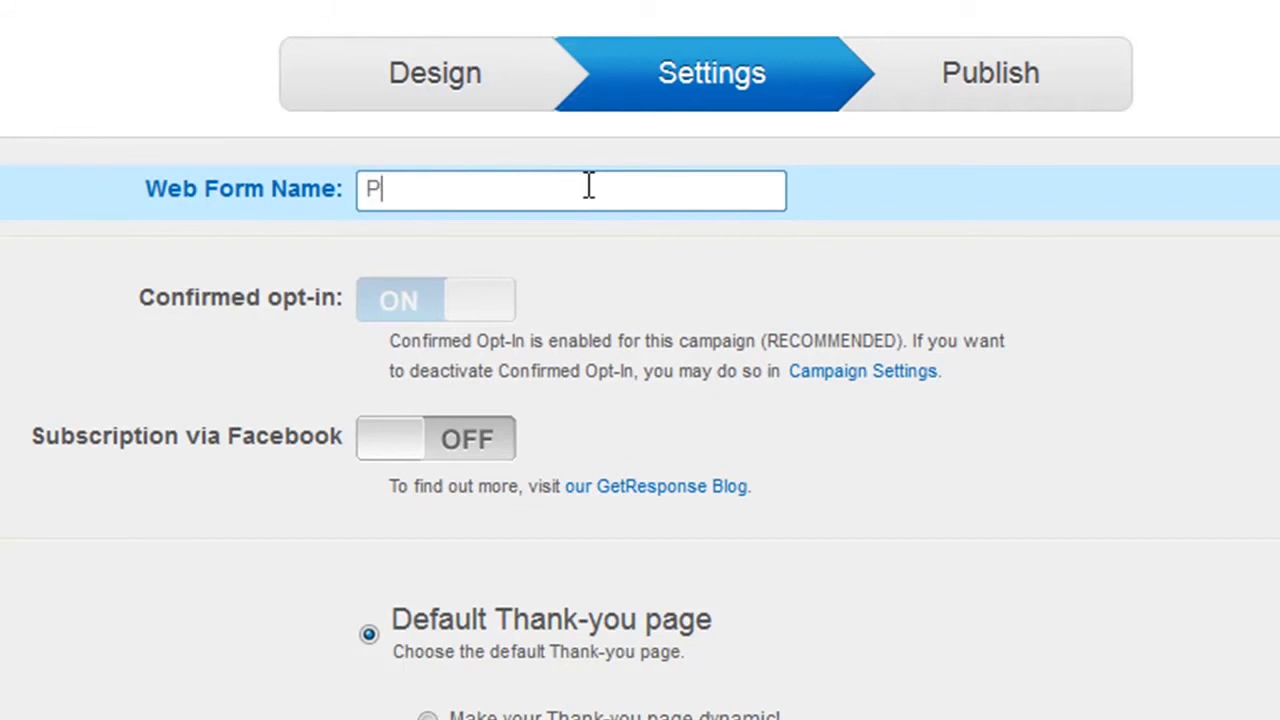
pyautogui.write('rize Draw Sign Up Form')
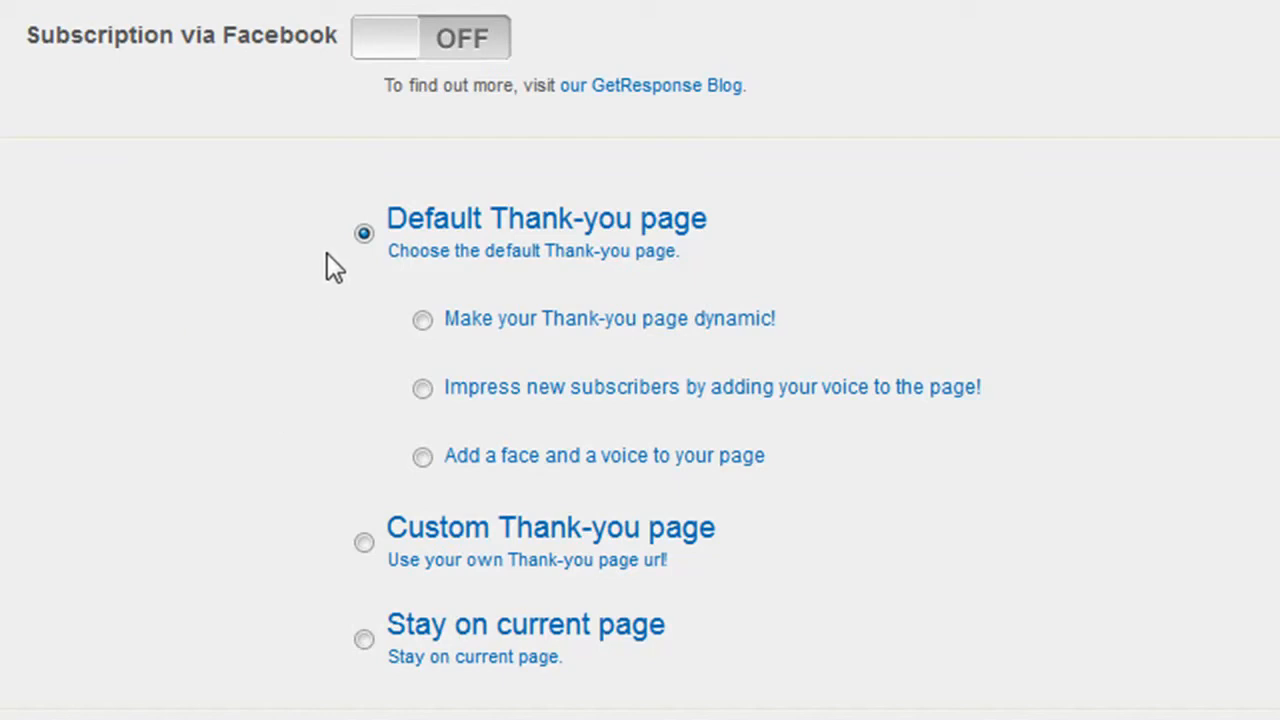
pyautogui.click(370, 644)
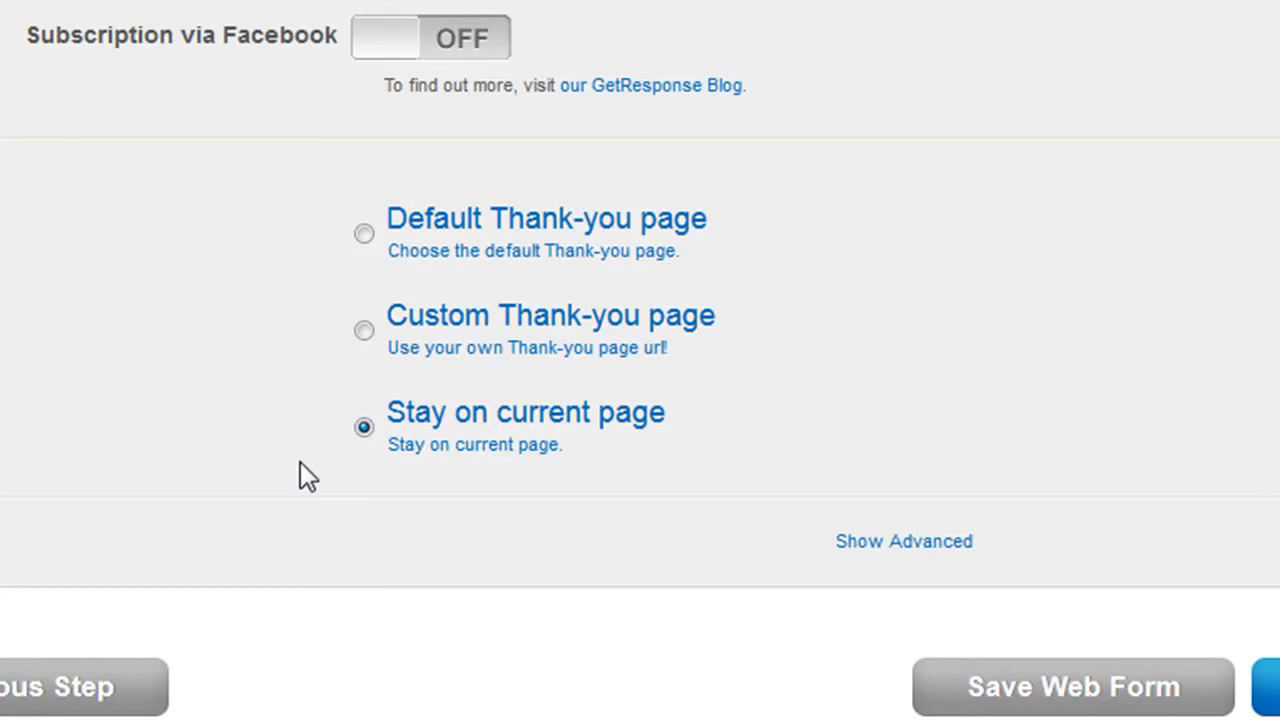
pyautogui.click(364, 331)
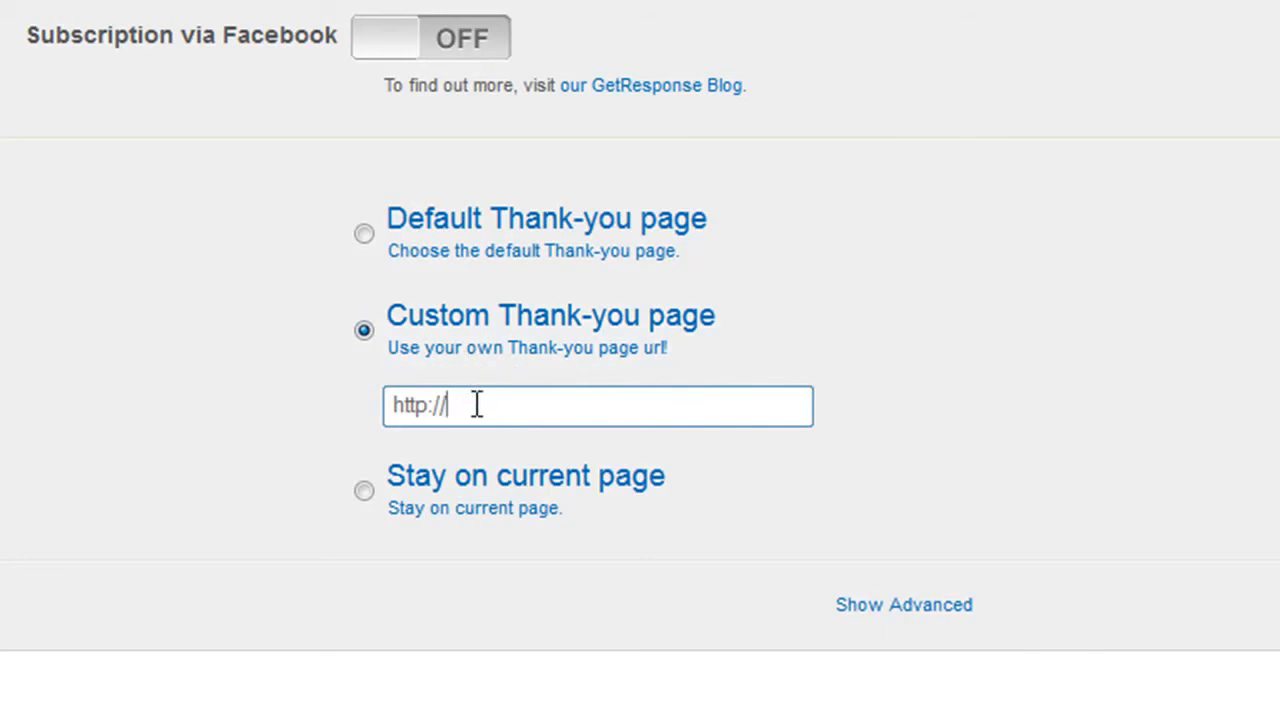
pyautogui.write('www.')
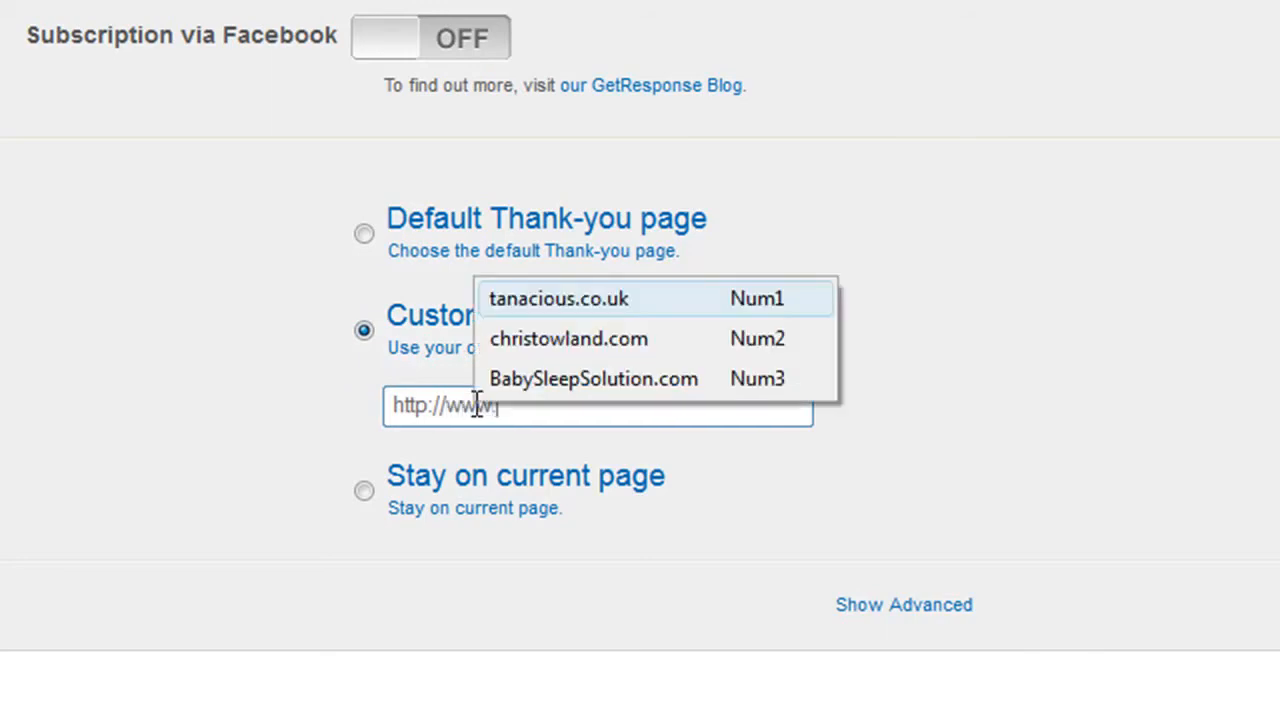
pyautogui.write('fhhfhghghghg.co.uk/')
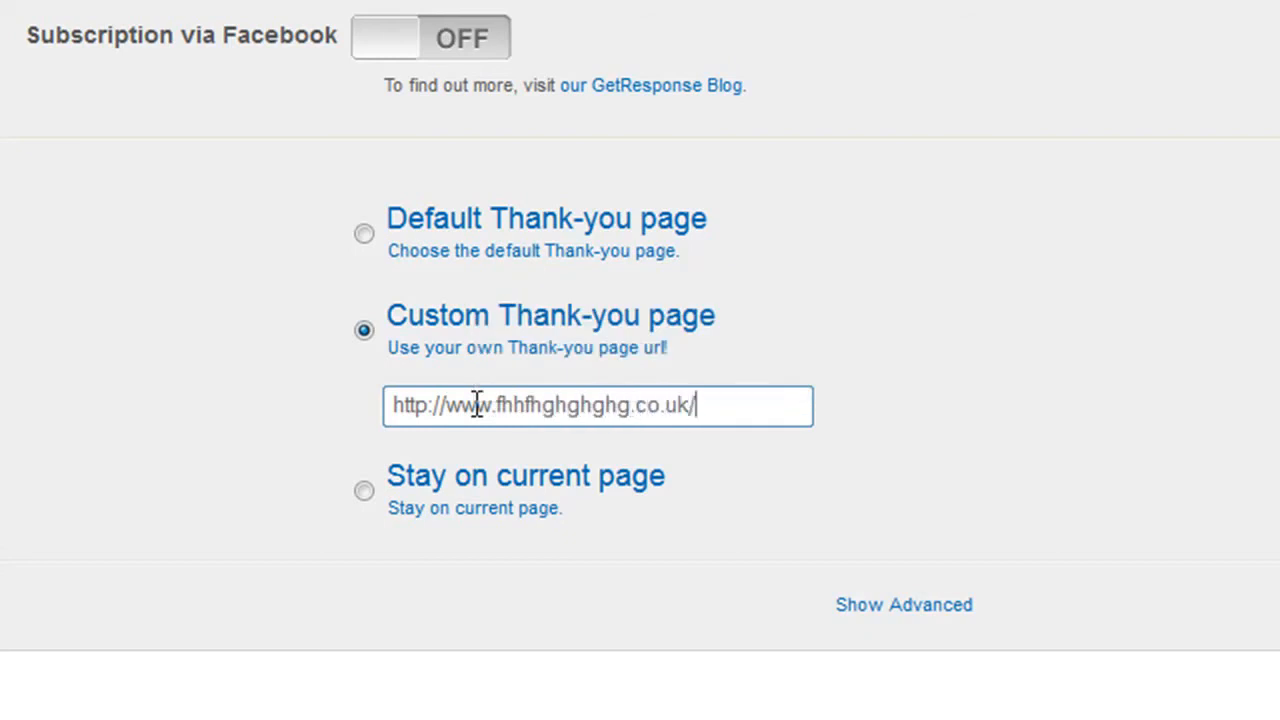
pyautogui.write('thanks.h')
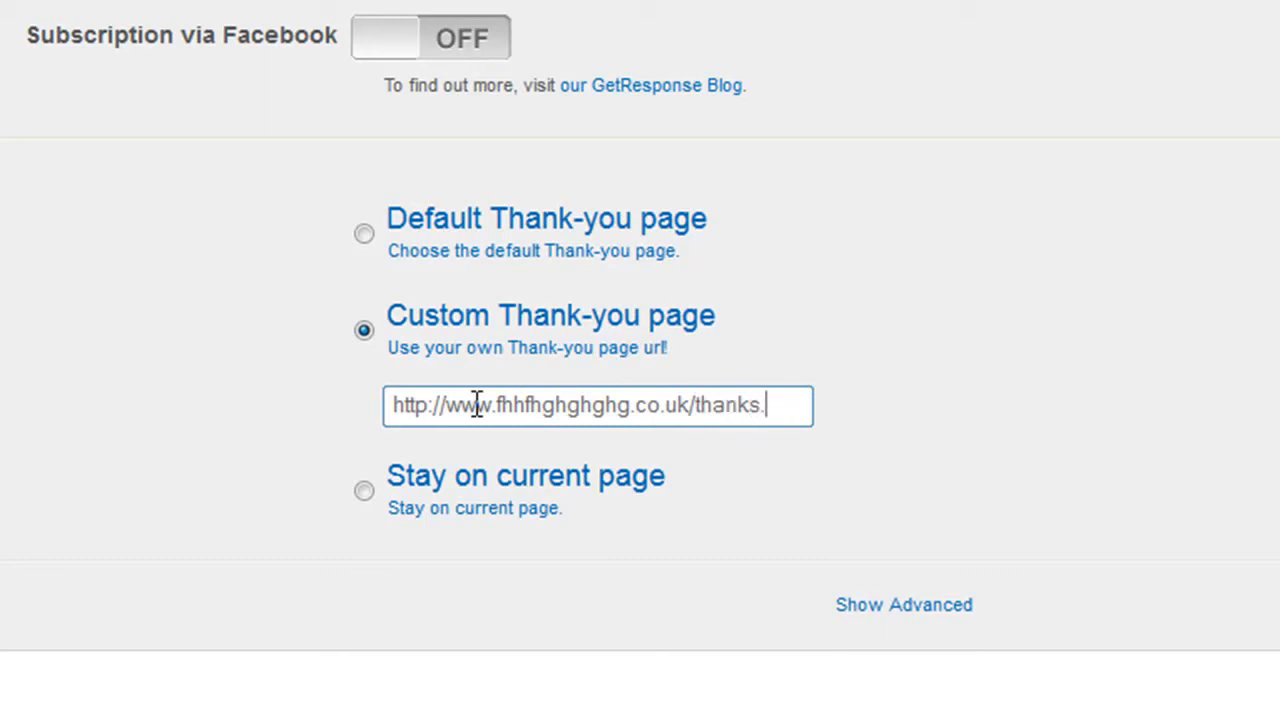
pyautogui.write('tml')
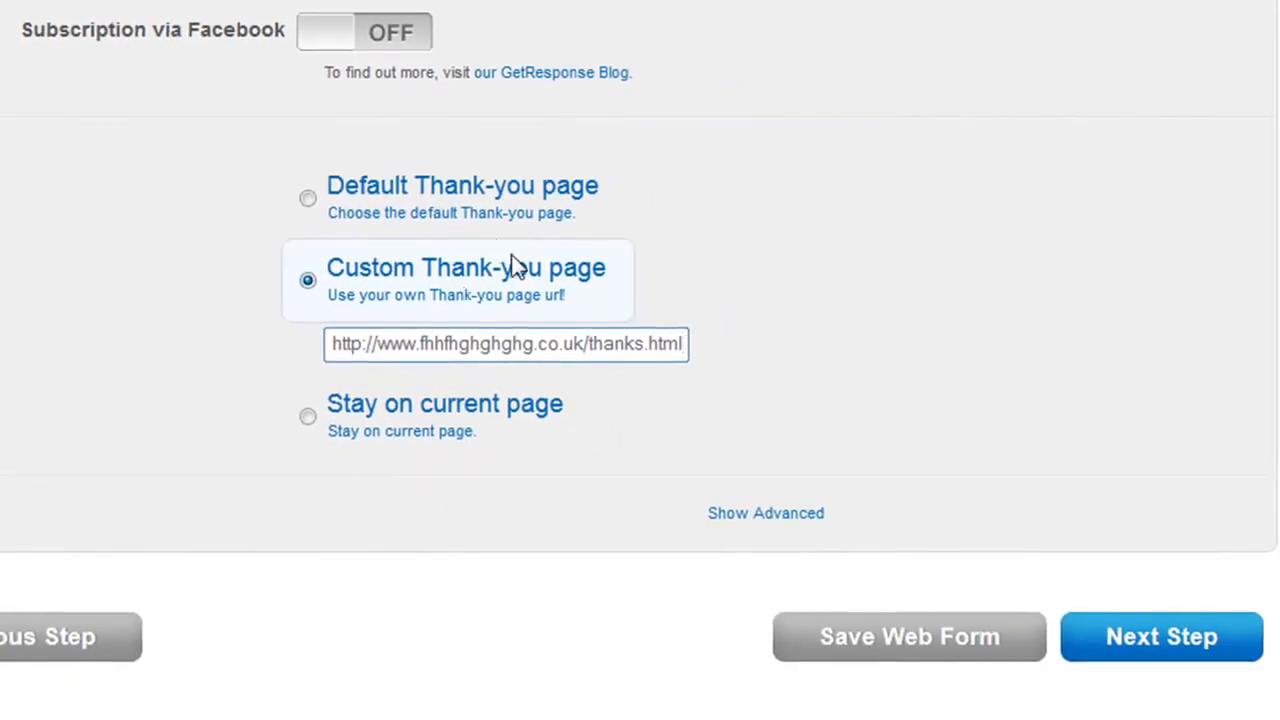
# Proceed to publishing the form and choose the "I will install my web form" option.
pyautogui.click(1112, 643)
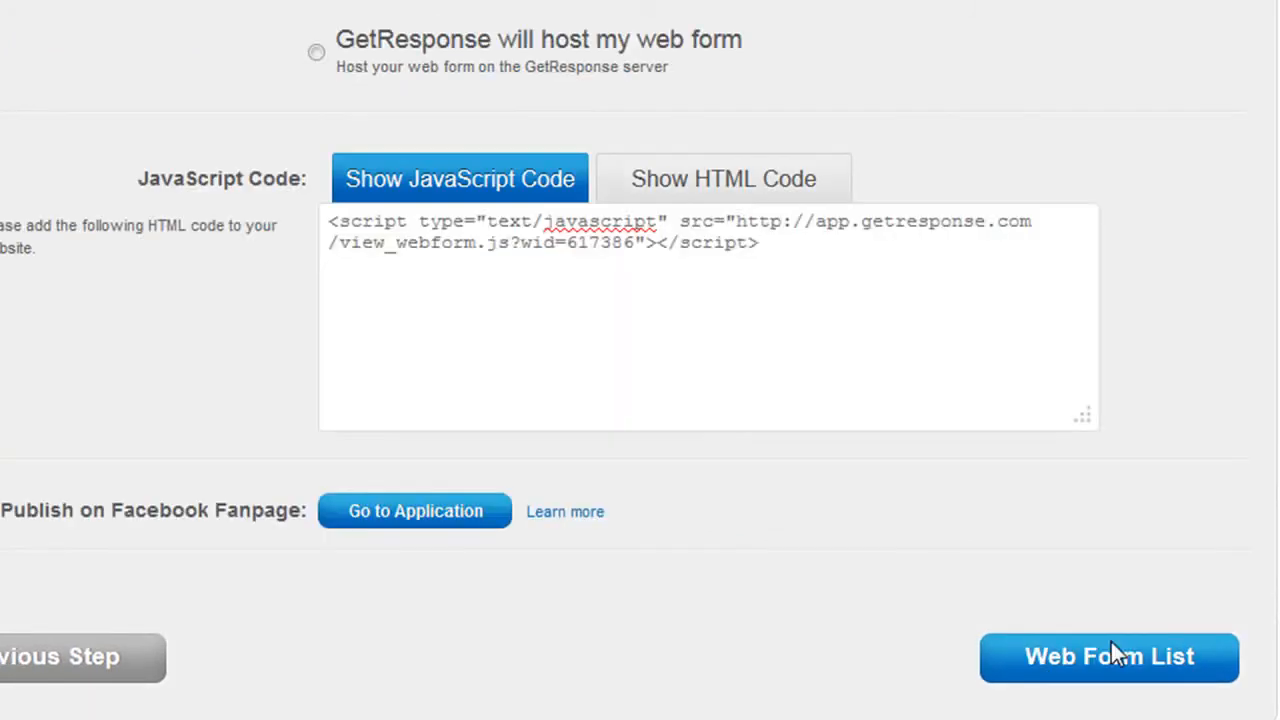
pyautogui.click(654, 403)
pyautogui.scroll(5, 640, 360)
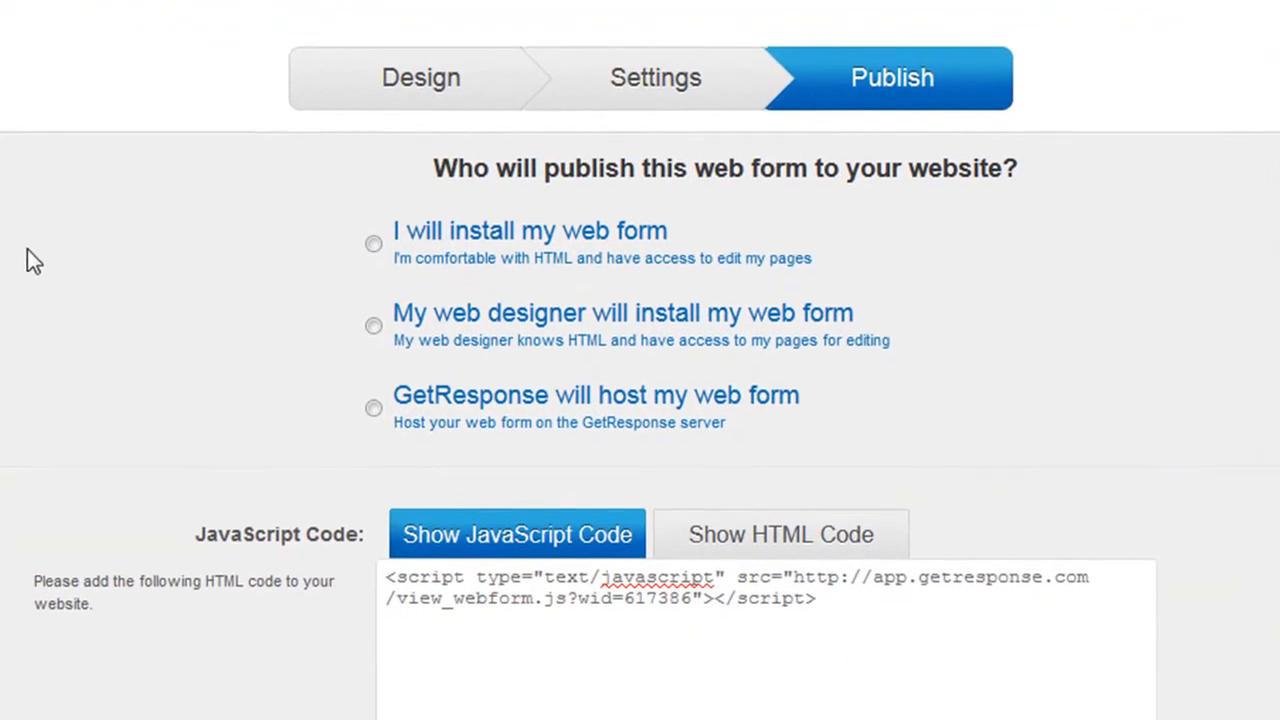
pyautogui.scroll(-3, 27, 250)
pyautogui.scroll(2, 27, 249)
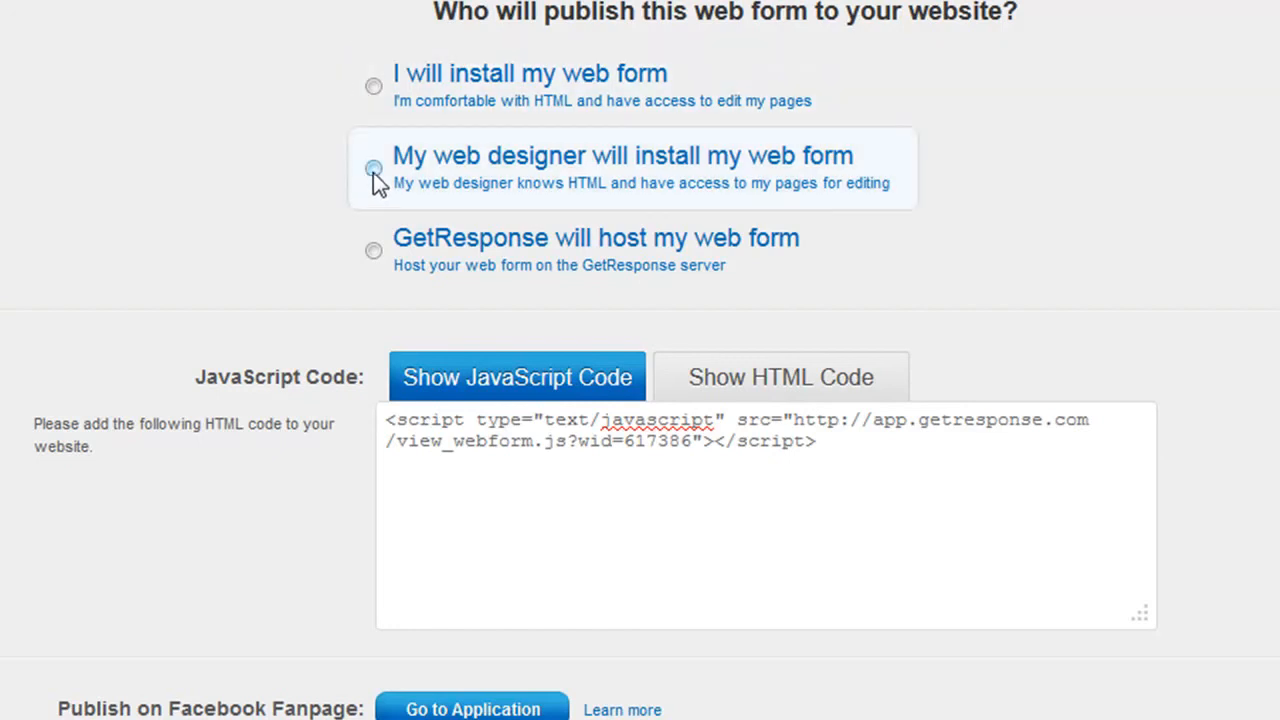
pyautogui.click(374, 87)
pyautogui.scroll(-3, 162, 100)
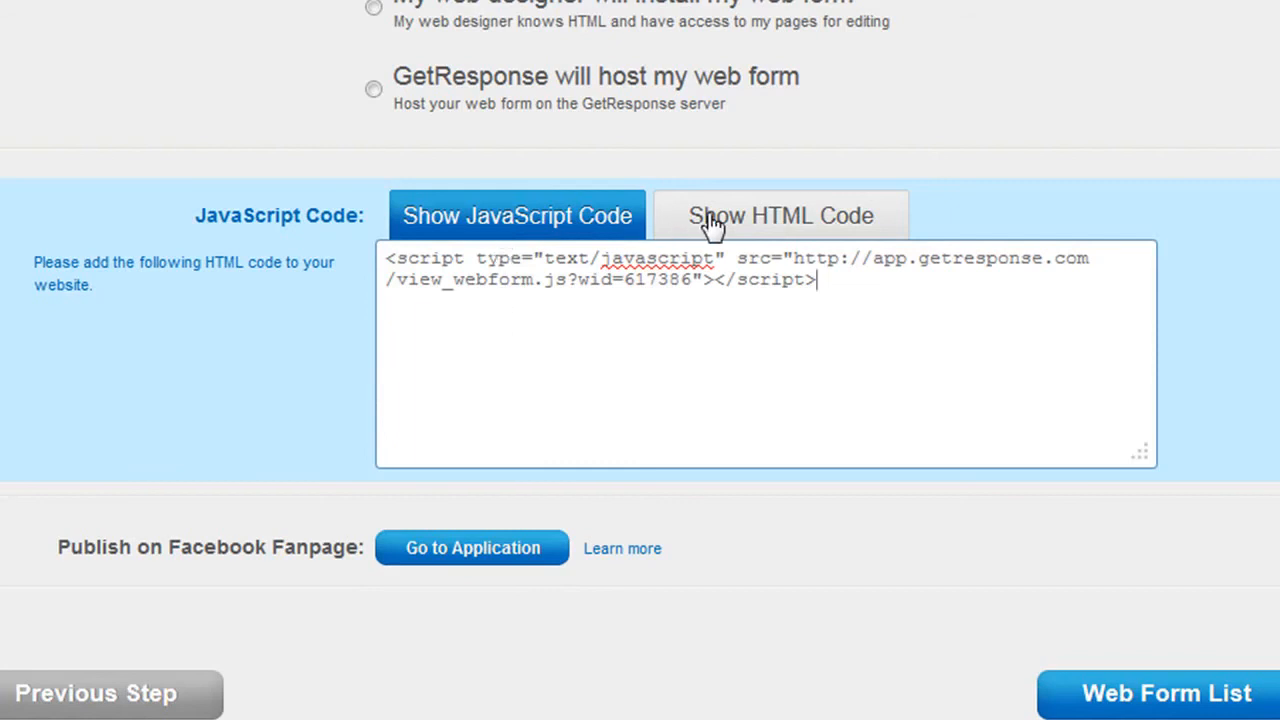
# View the form's HTML code, return to the JavaScript version and copy the complete script snippet.
pyautogui.click(770, 243)
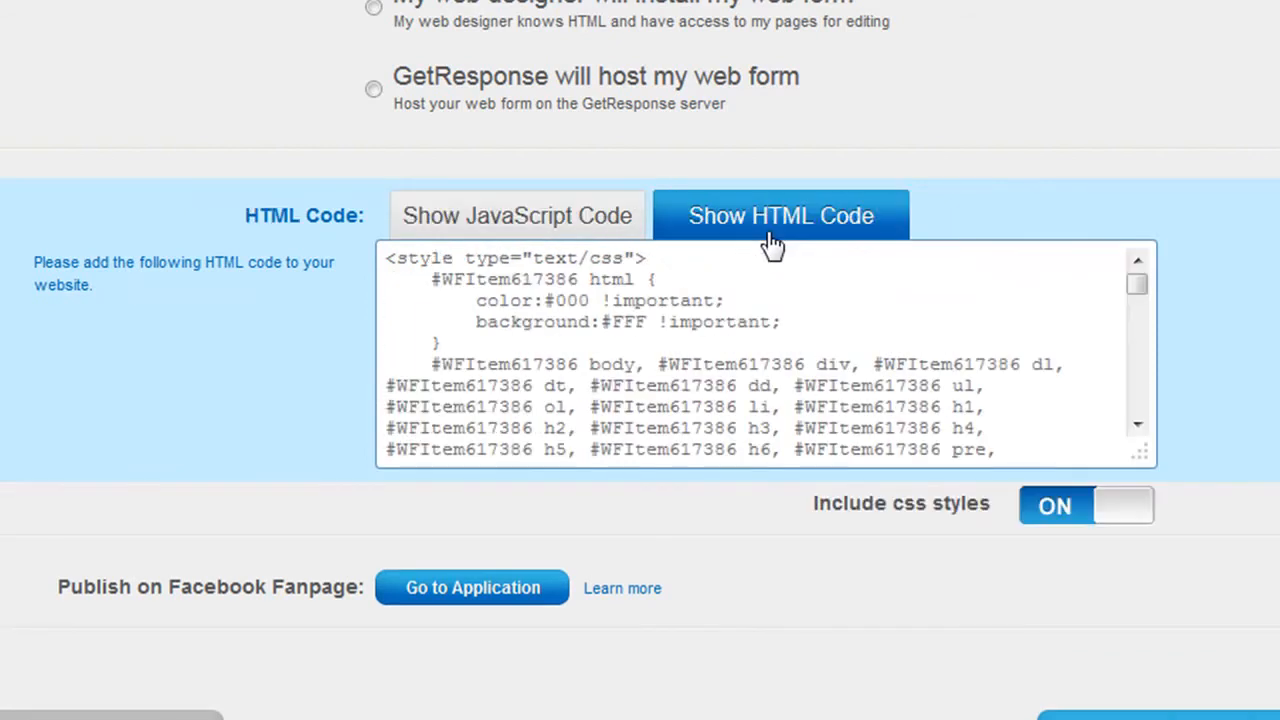
pyautogui.click(566, 232)
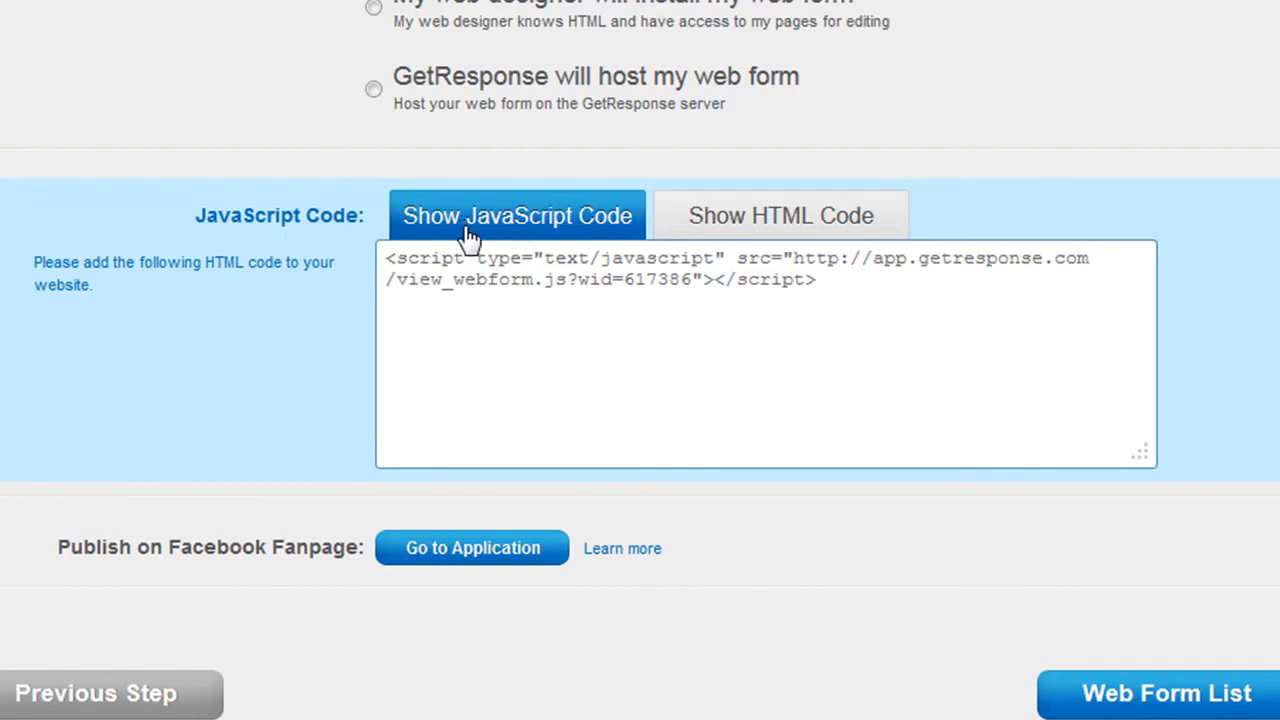
pyautogui.moveTo(837, 280); pyautogui.dragTo(358, 250)
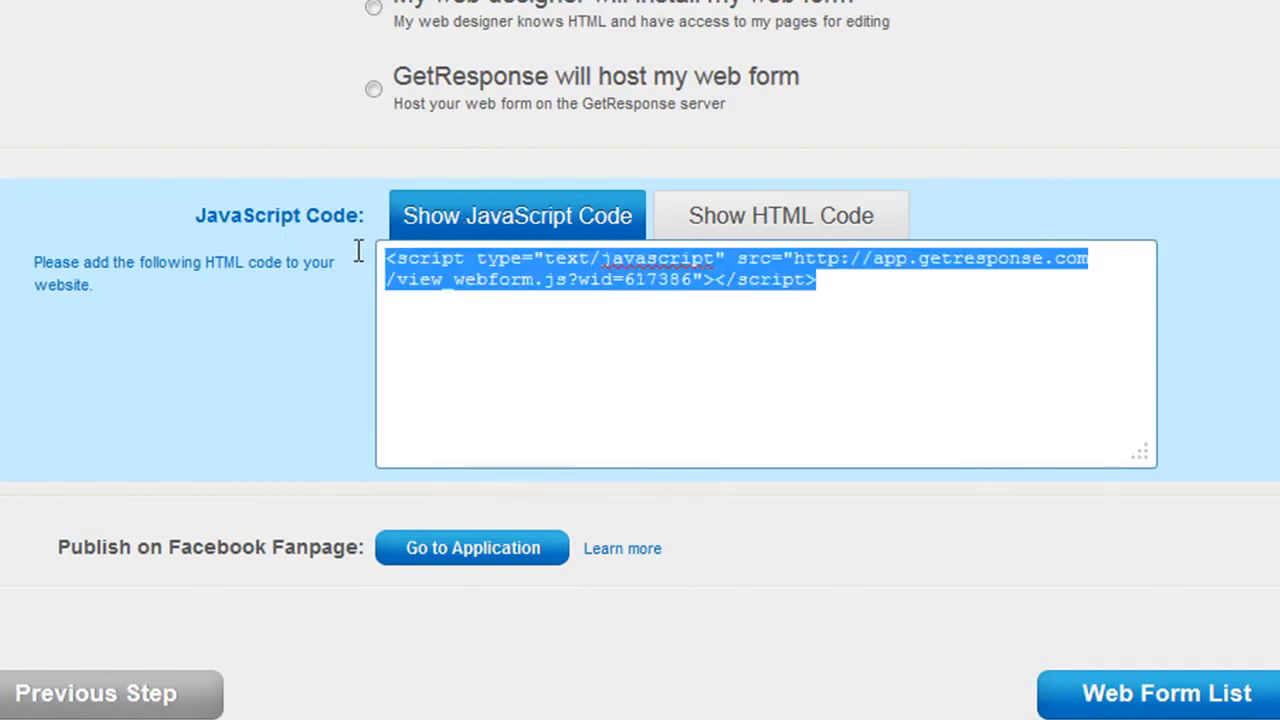
pyautogui.rightClick(410, 268)
pyautogui.click(449, 314)
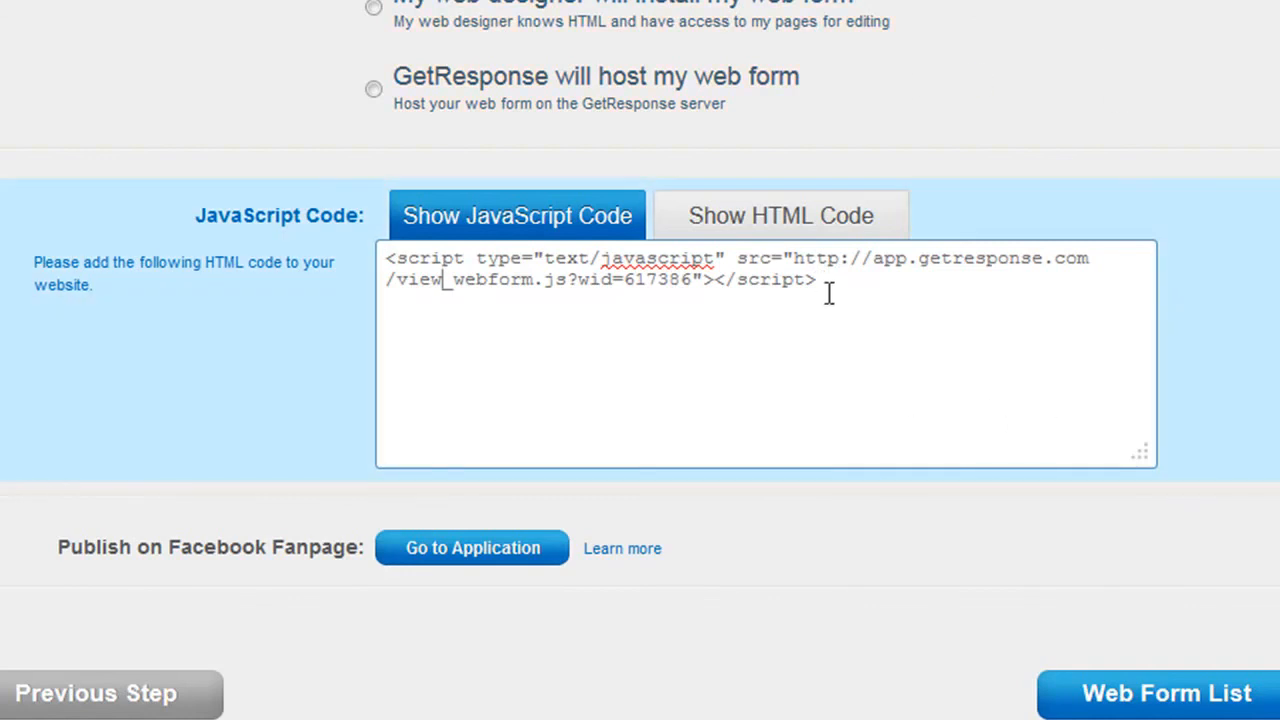
pyautogui.moveTo(831, 280); pyautogui.dragTo(383, 262)
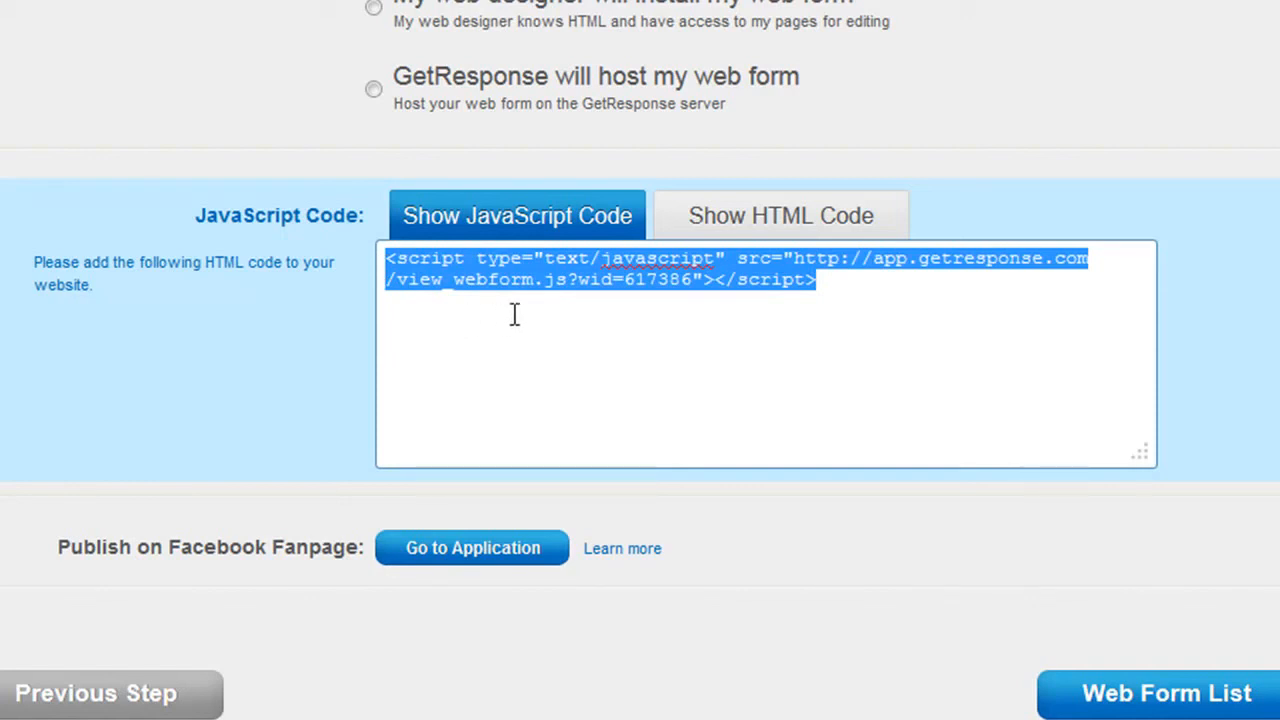
pyautogui.click(794, 315)
pyautogui.moveTo(826, 289); pyautogui.dragTo(425, 271)
pyautogui.rightClick(425, 271)
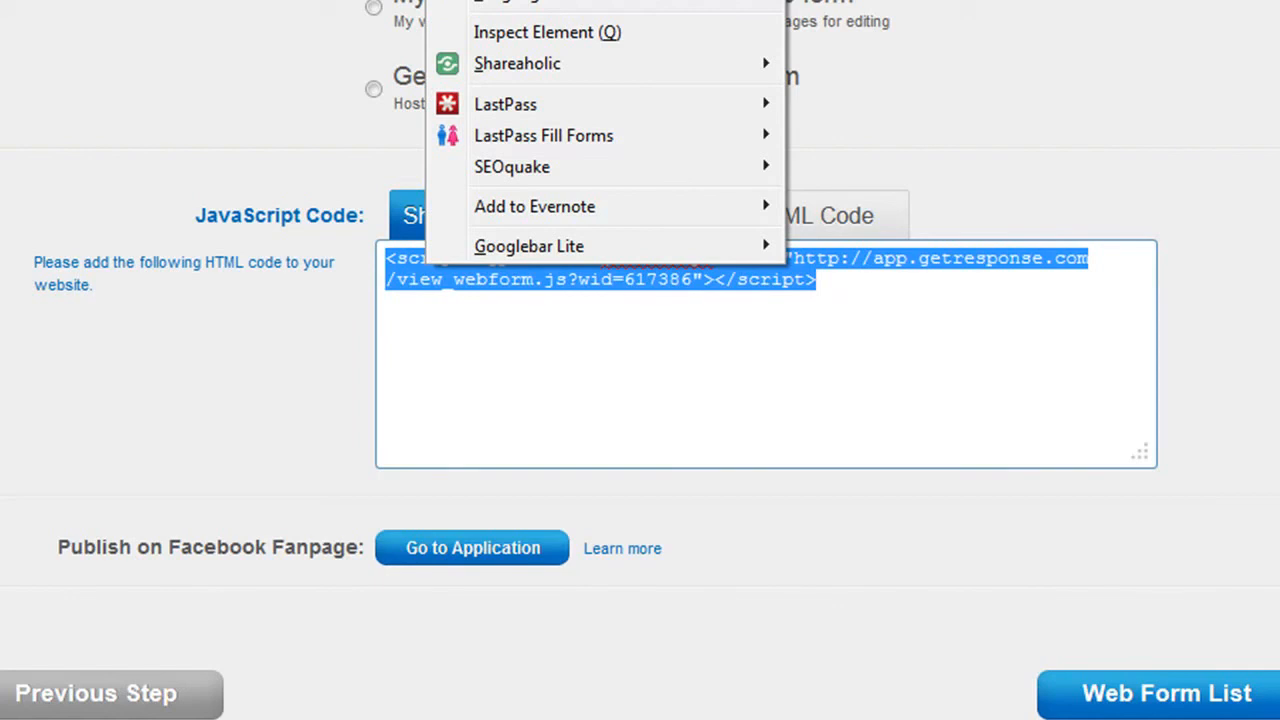
pyautogui.click(510, 1)
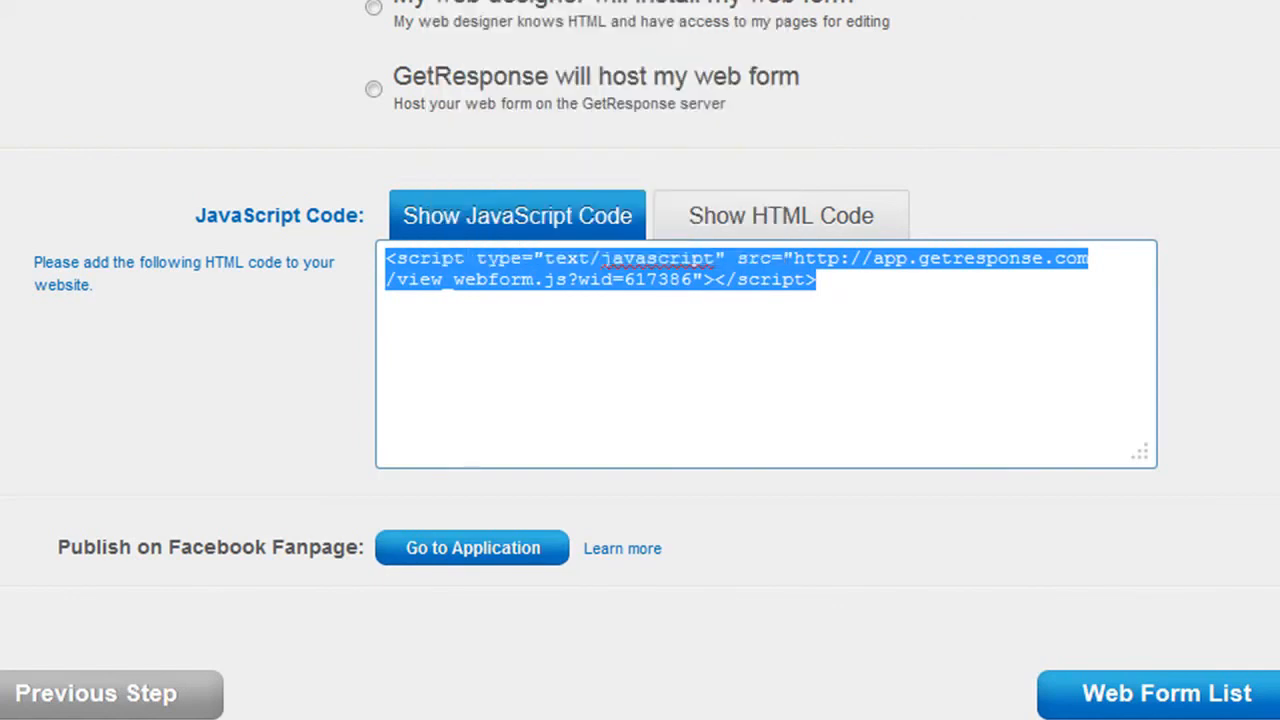